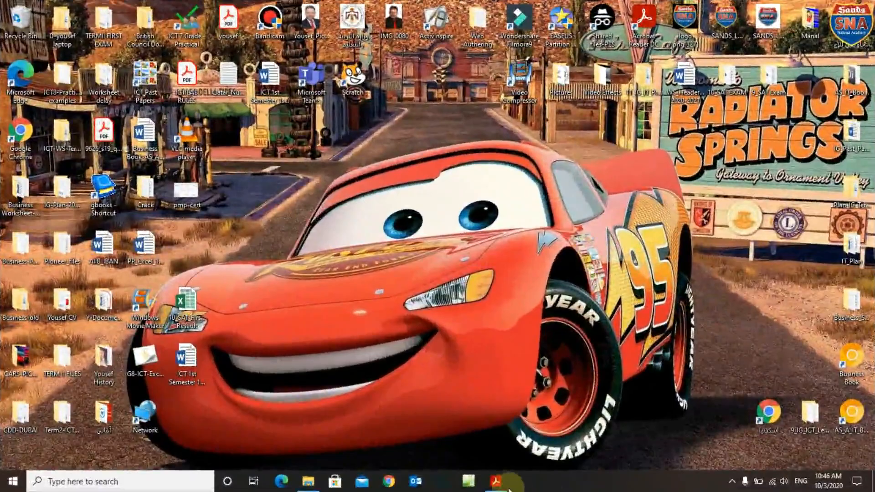
Open 9626_m18_qp_02.pdf in Acrobat, scroll to page 2 and highlight the opening instruction.
click(497, 483)
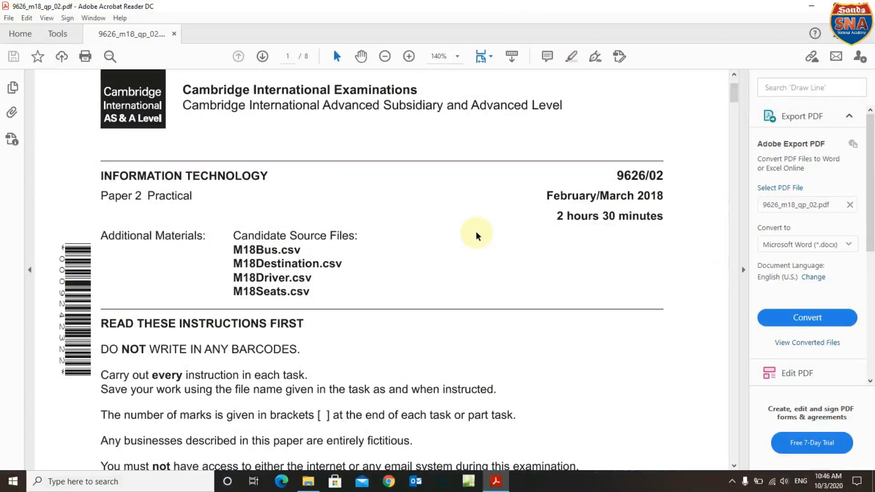
scroll(476, 231, down, 3)
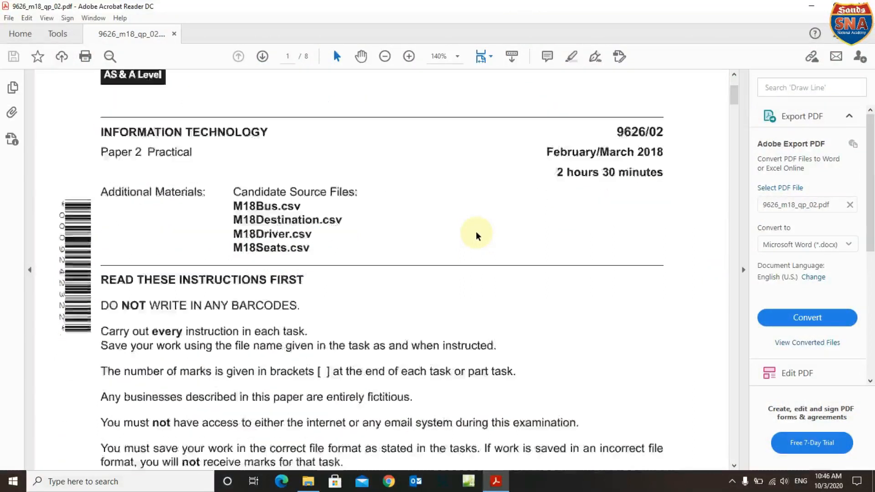
scroll(476, 231, down, 3)
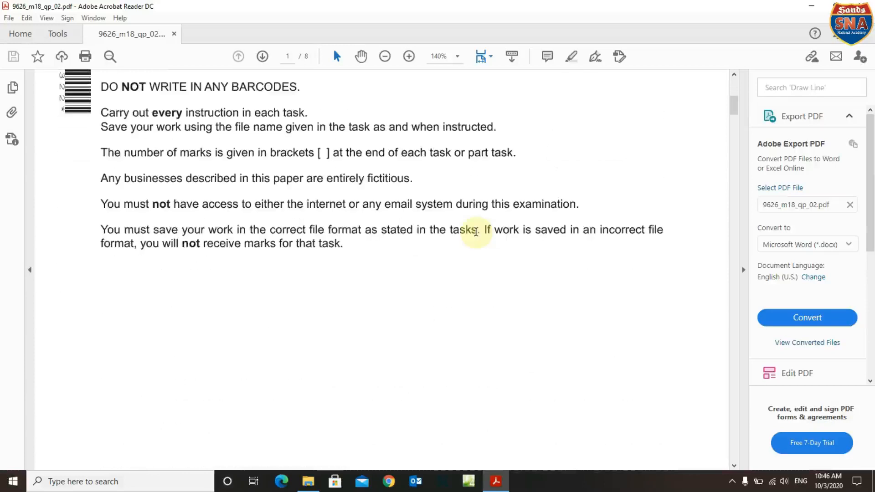
scroll(477, 234, down, 8)
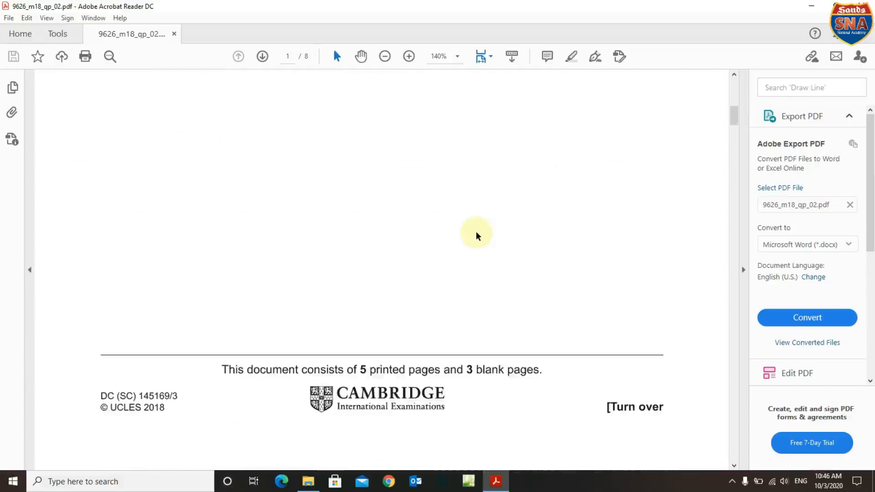
scroll(477, 234, down, 5)
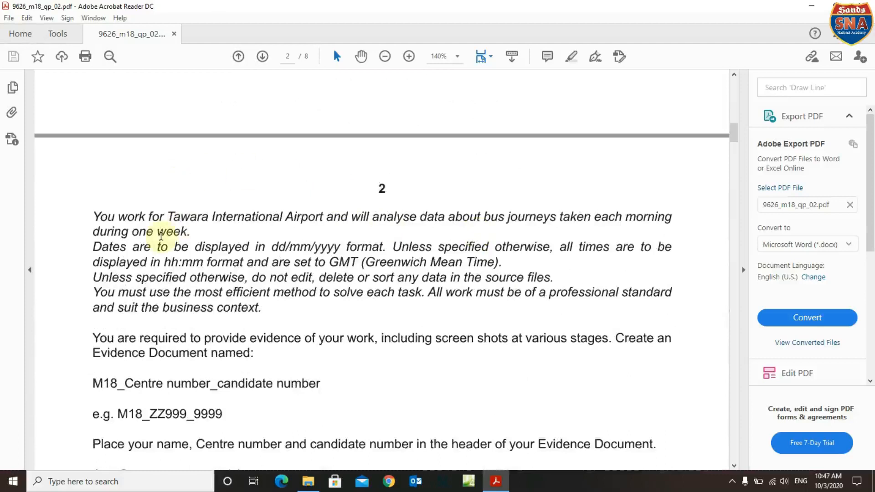
drag(90, 216, 645, 229)
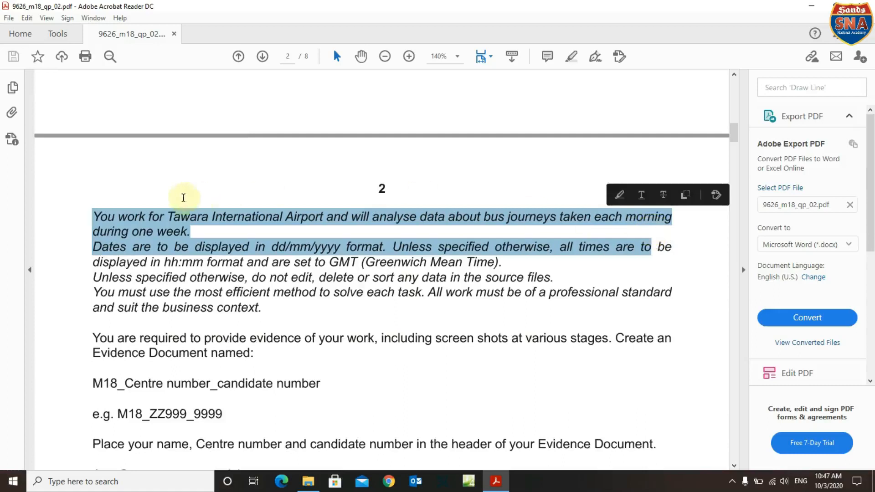
click(188, 236)
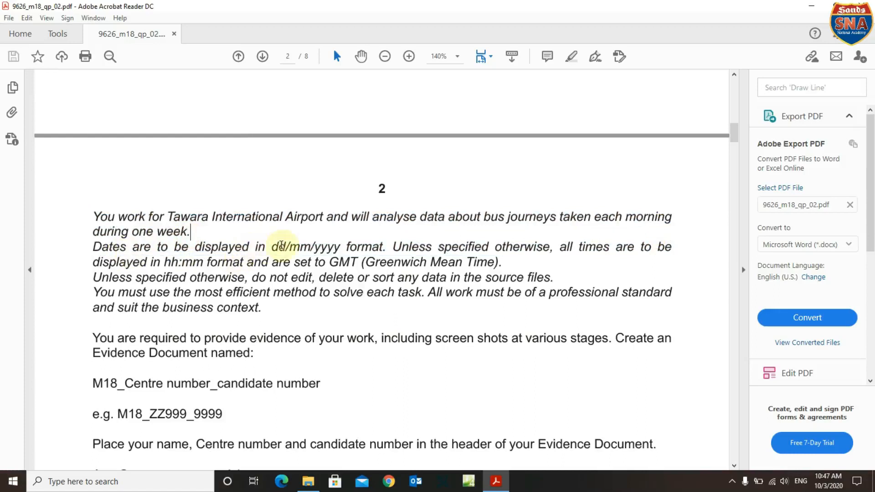
drag(272, 248, 384, 249)
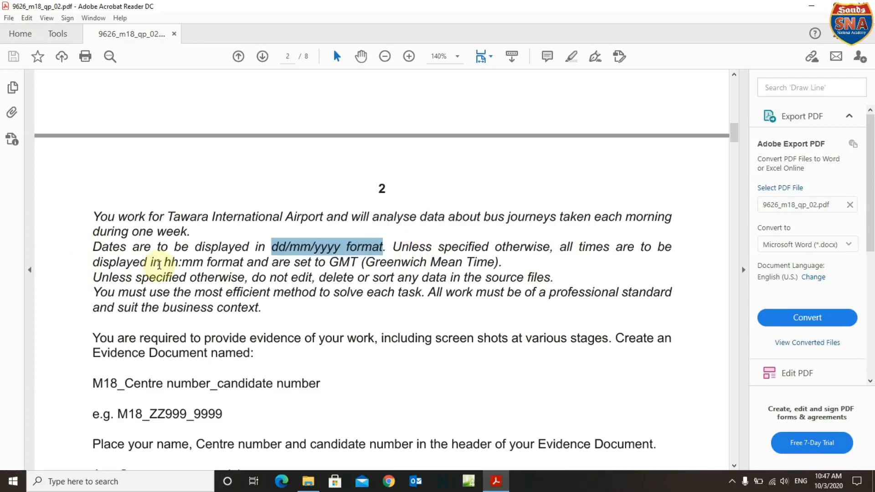
drag(164, 263, 263, 269)
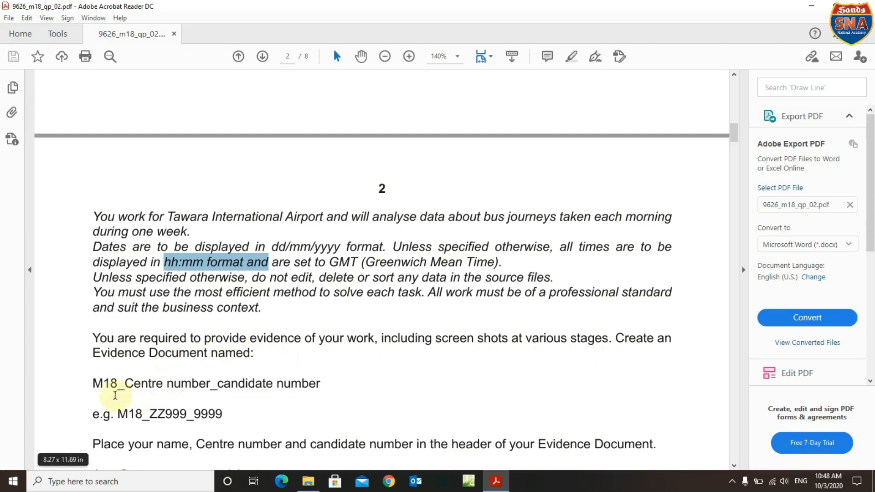
Highlight the evidence document name, then launch Word 2016 and create a blank document.
drag(93, 386, 312, 386)
scroll(307, 385, down, 2)
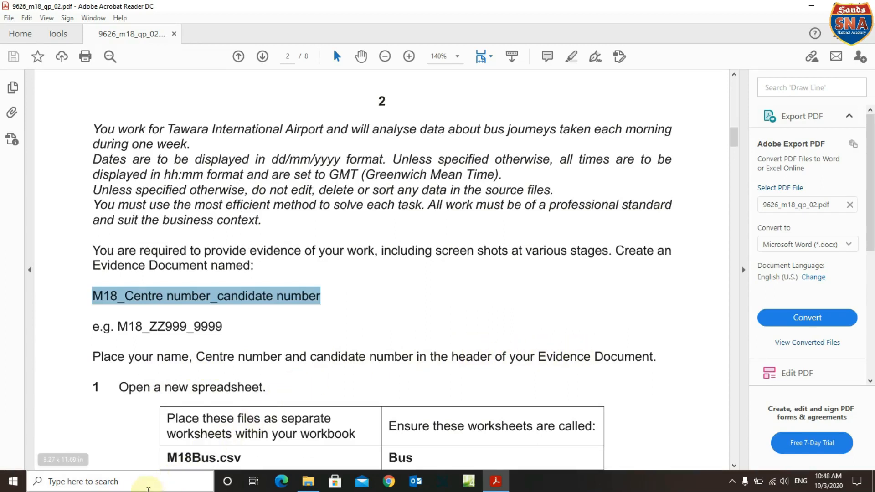
click(133, 484)
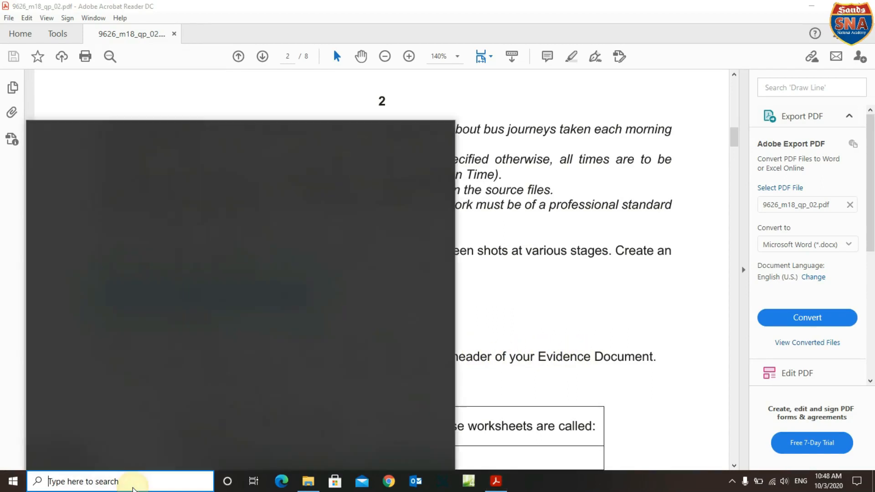
text(word)
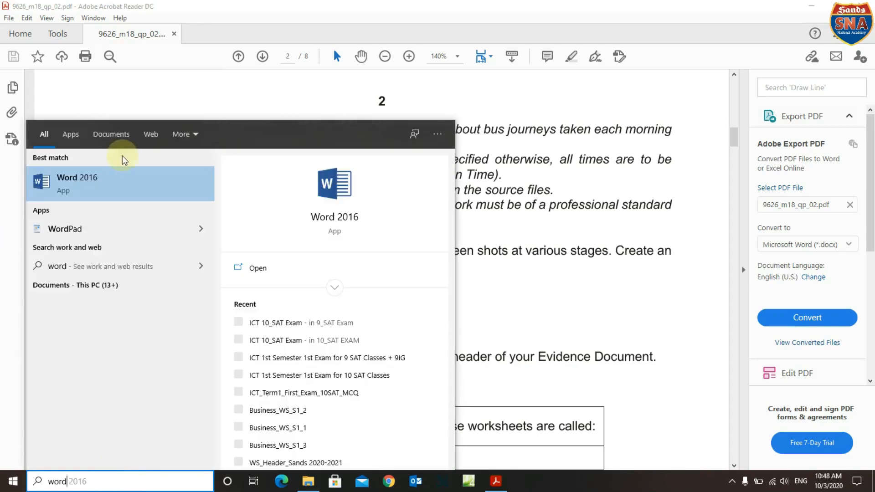
click(98, 188)
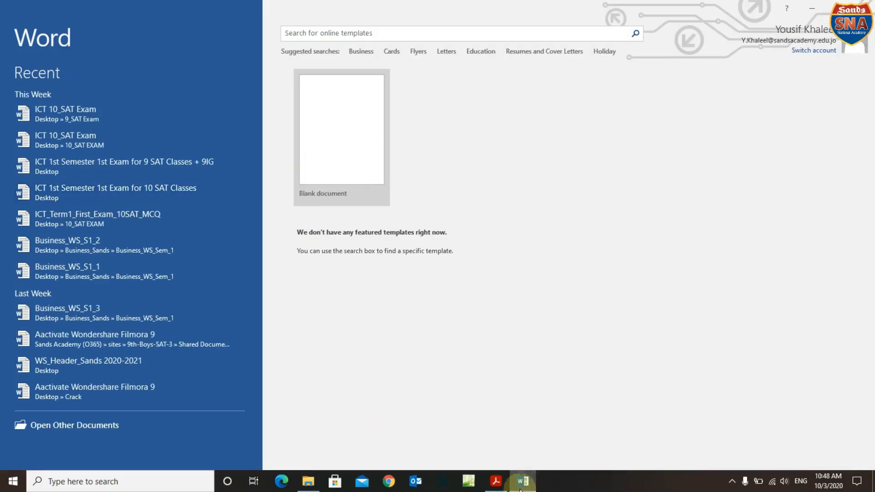
click(496, 480)
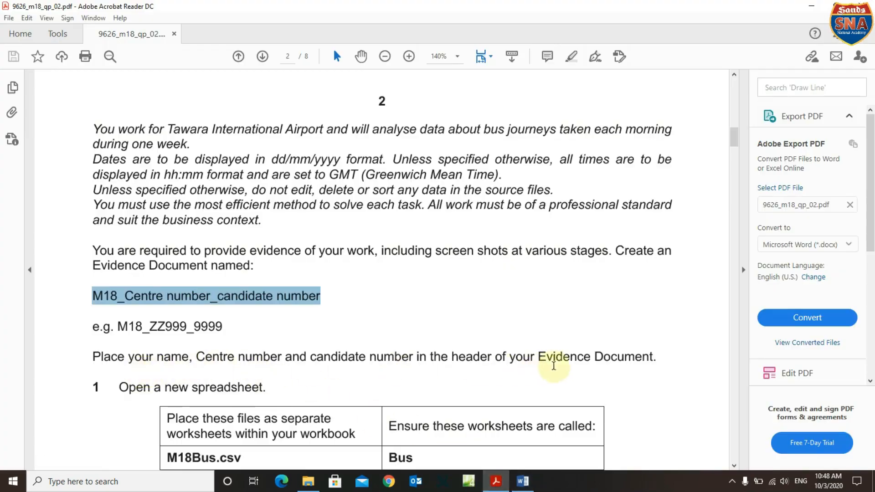
click(523, 482)
click(355, 158)
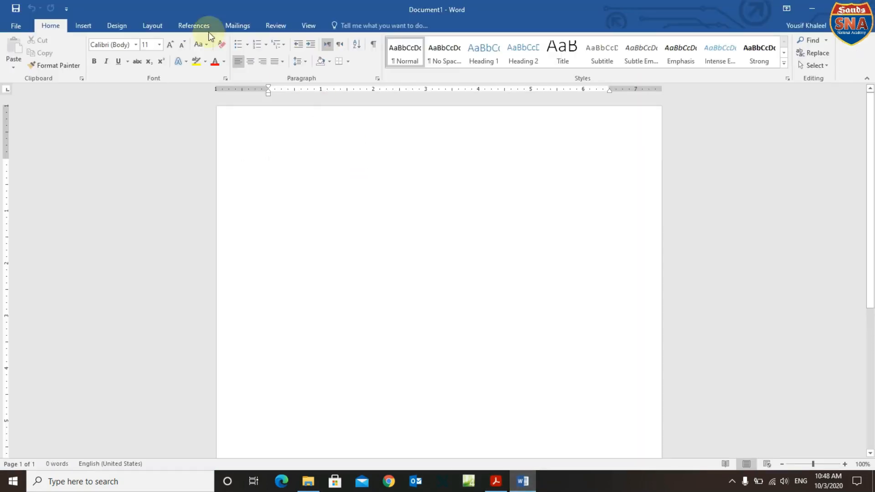
Insert a Blank (Three Columns) header into the Word document.
click(81, 26)
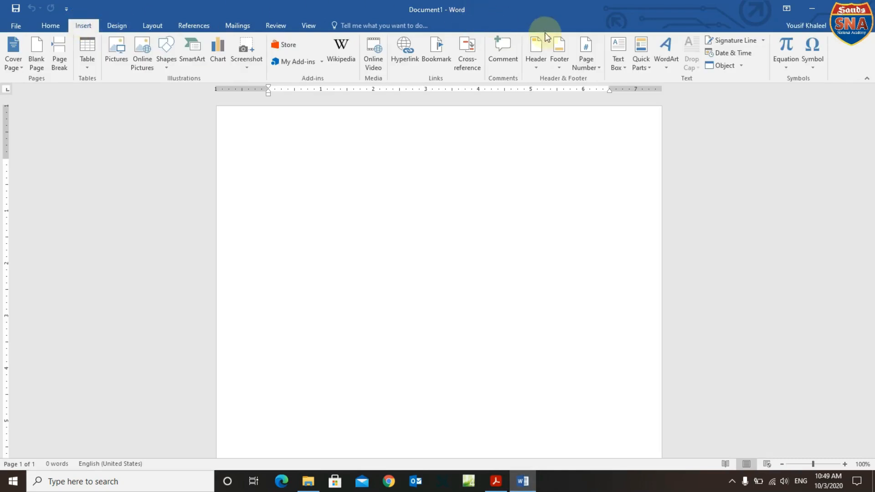
click(541, 67)
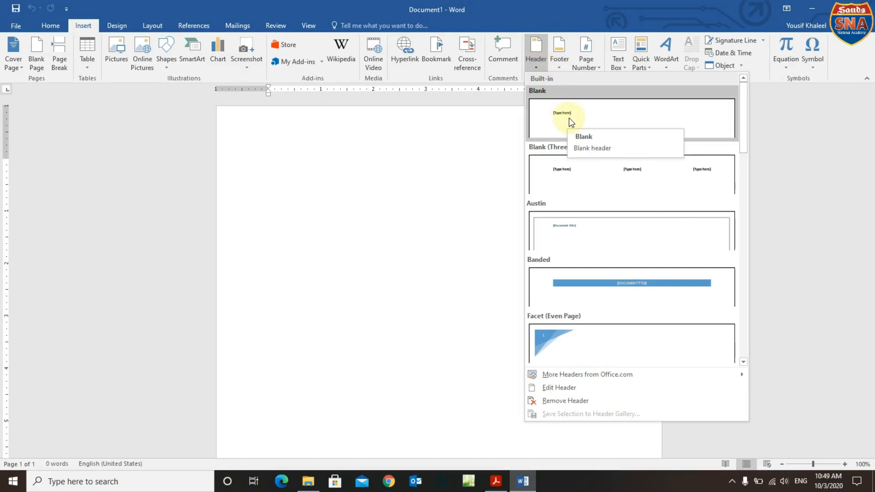
click(629, 174)
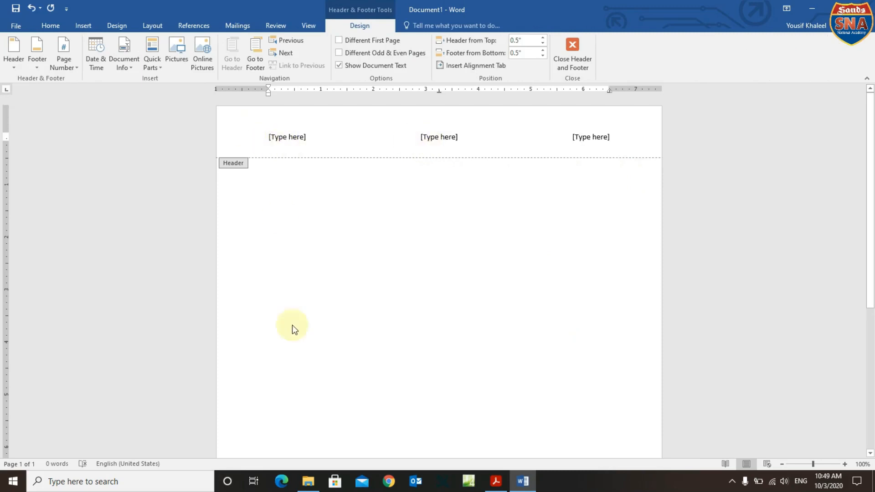
click(523, 481)
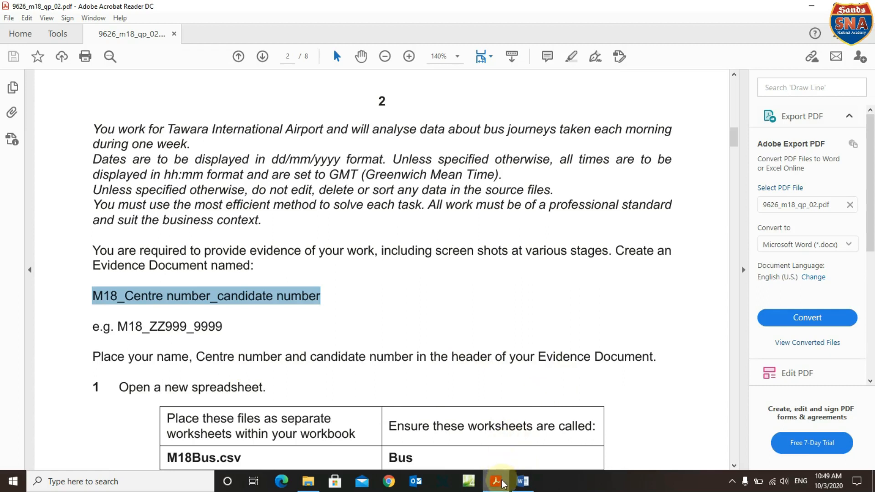
click(523, 482)
Enter the candidate's name, centre number and candidate number in the left header placeholder, then close the header.
click(290, 135)
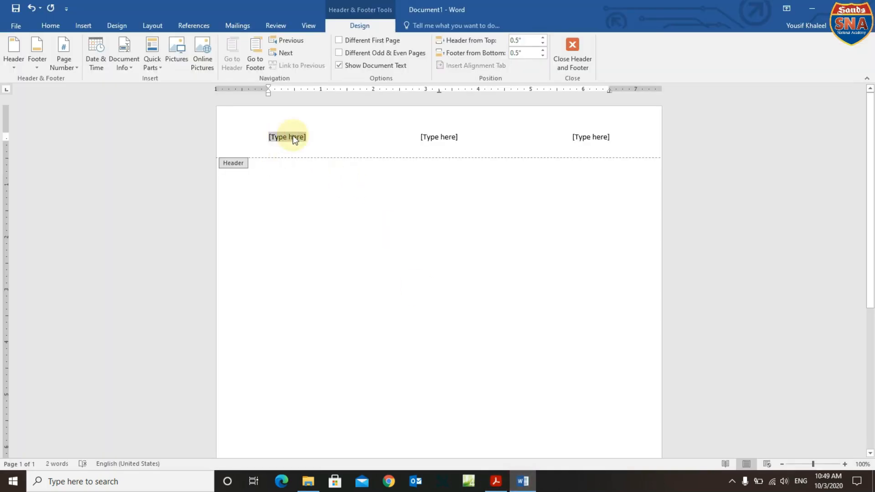
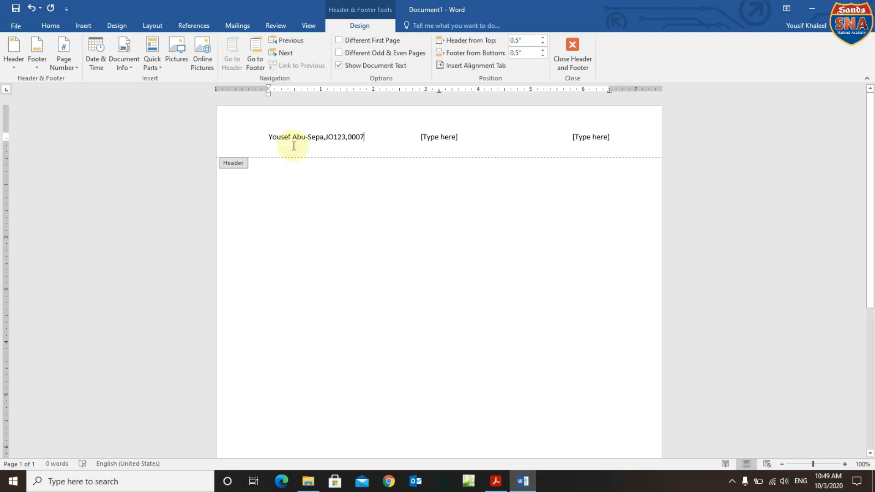
double_click(307, 202)
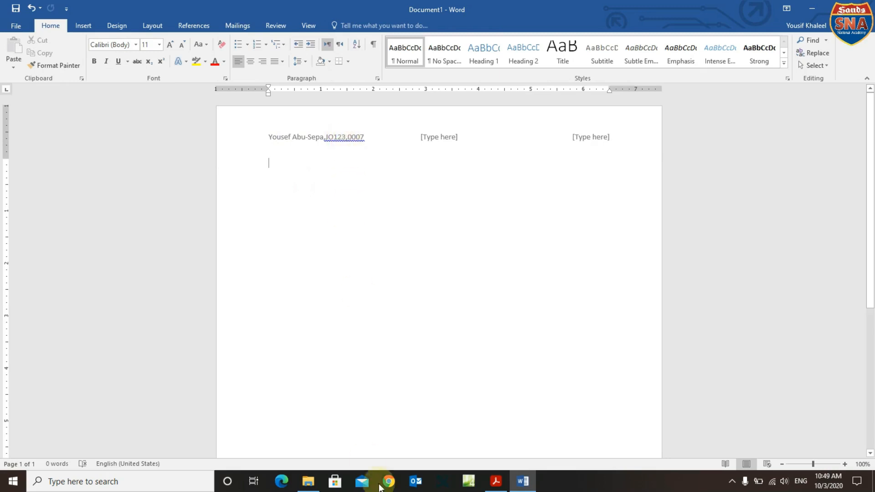
Open Word's Save As dialog from the File menu.
click(508, 480)
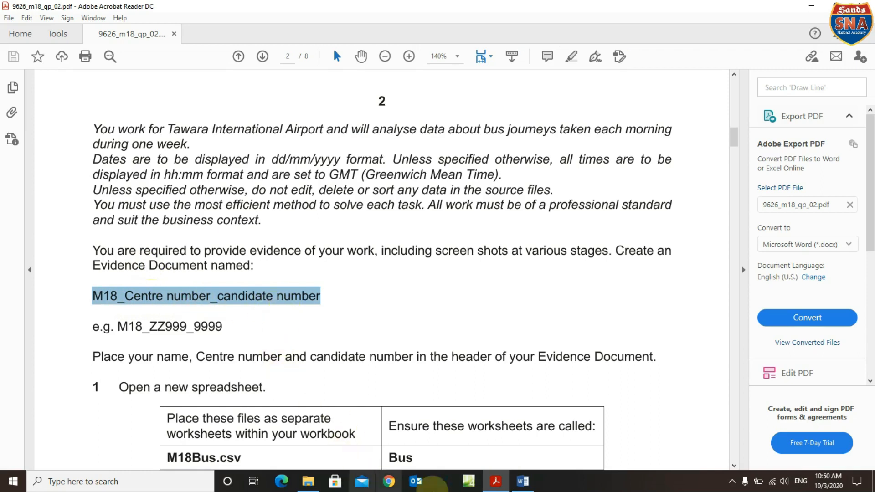
click(522, 481)
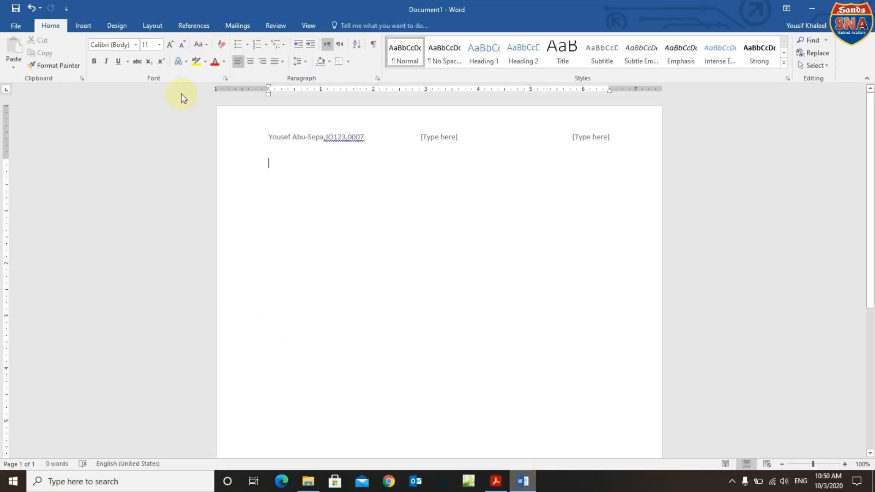
click(15, 26)
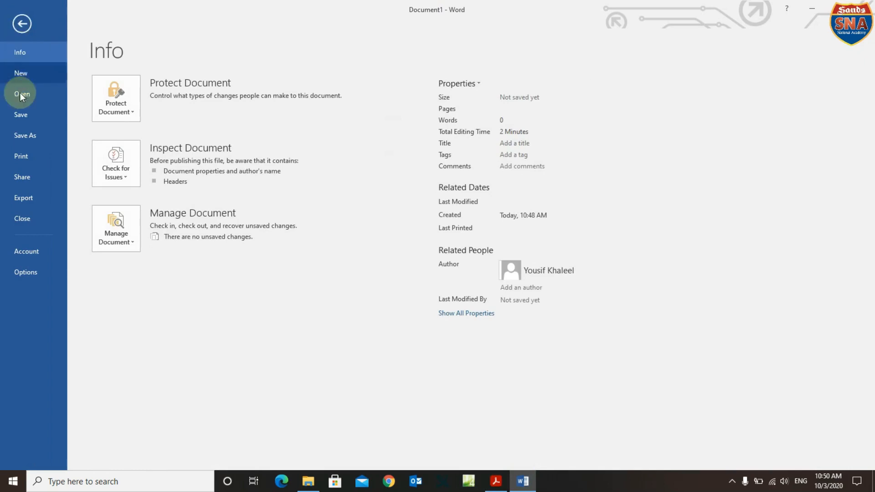
click(21, 134)
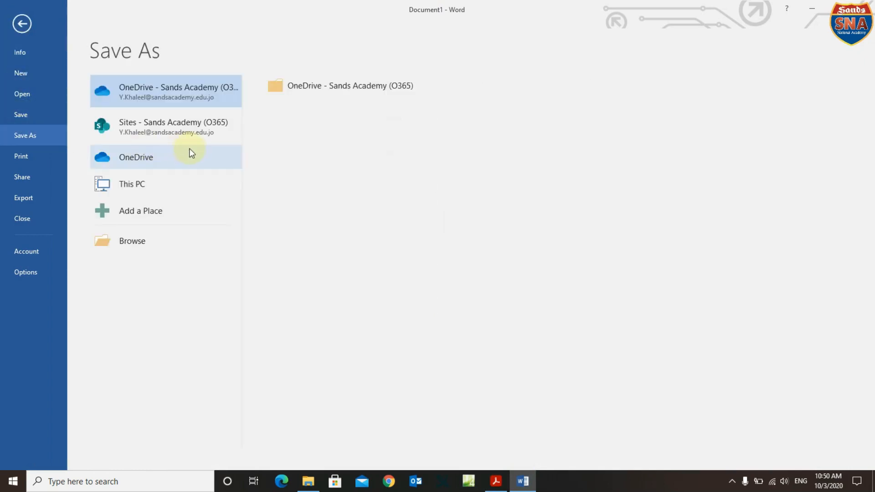
double_click(170, 185)
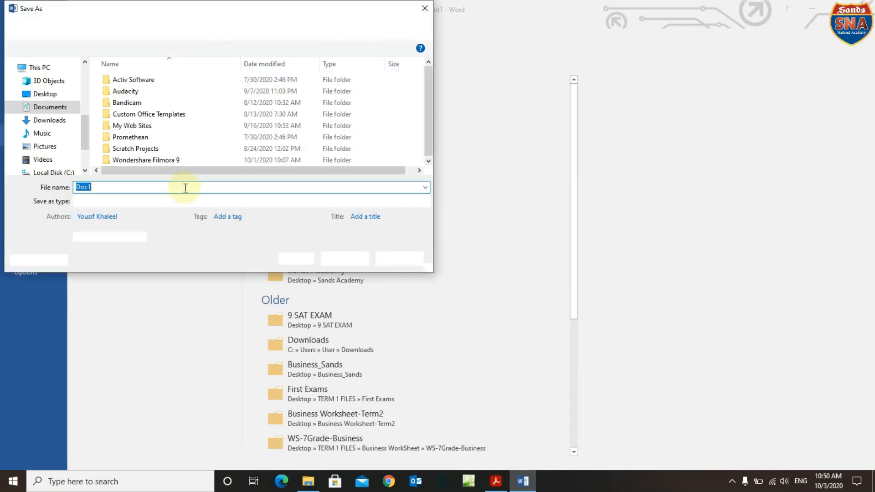
Browse via This PC > Desktop into the 11_IG_IT_Practical folder.
click(55, 28)
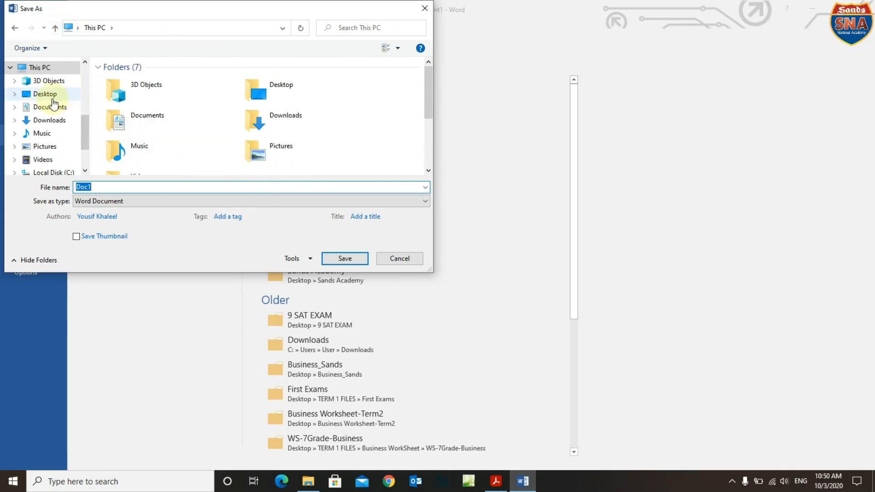
click(46, 94)
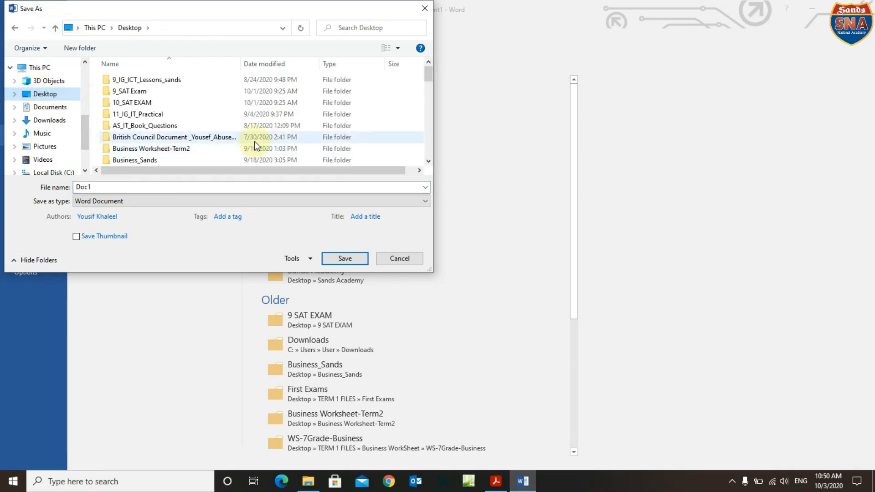
scroll(180, 119, down, 3)
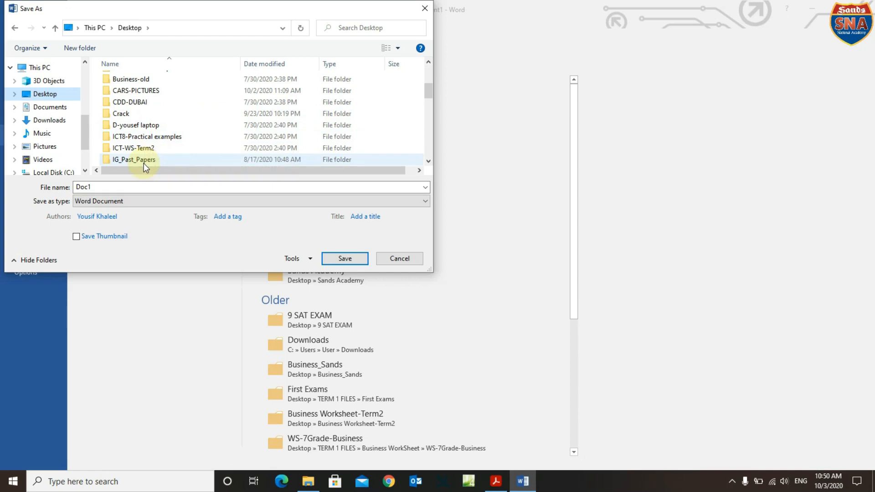
scroll(144, 159, down, 2)
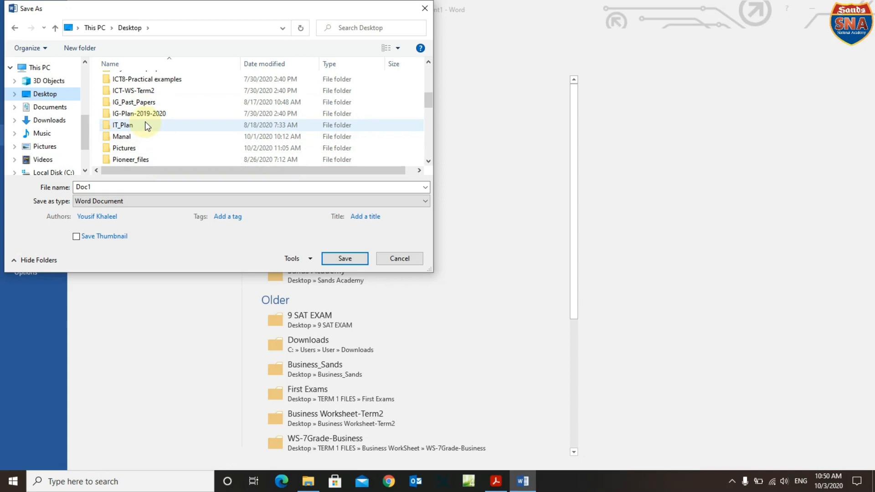
scroll(147, 126, up, 2)
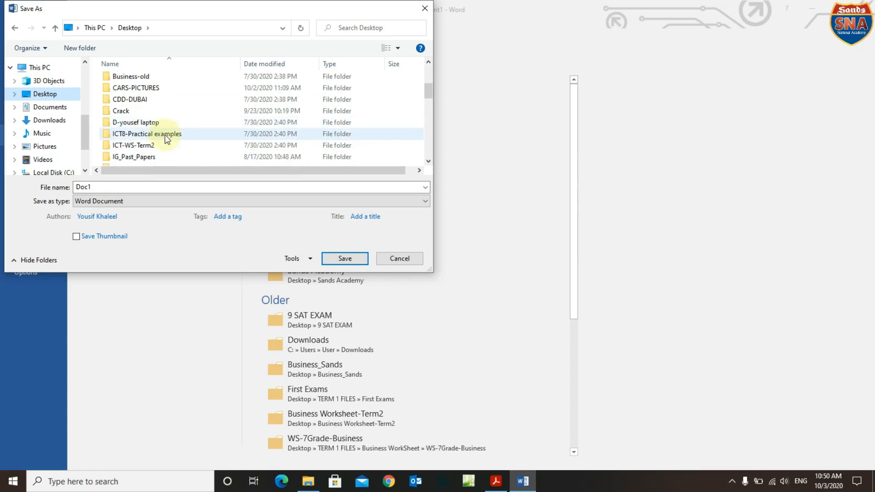
click(167, 136)
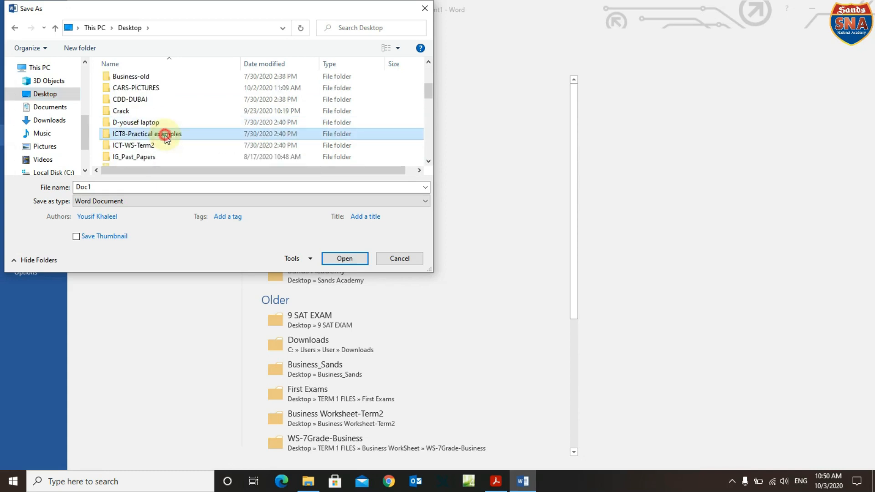
double_click(165, 136)
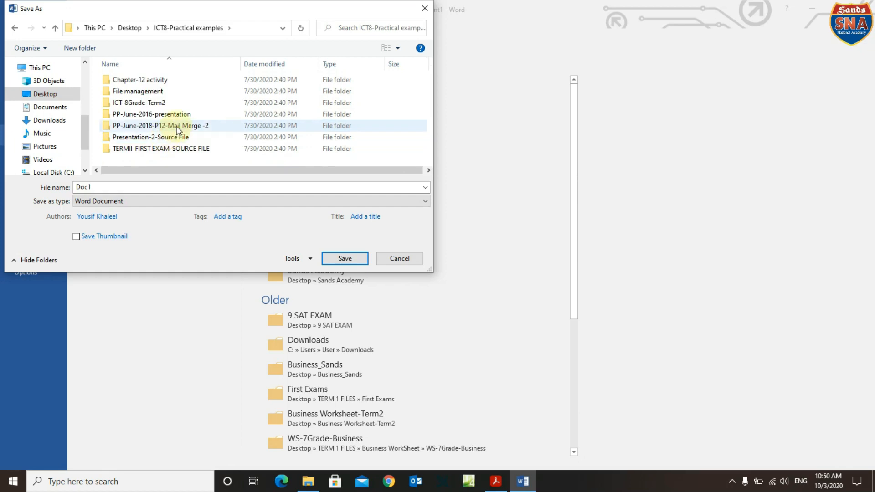
click(56, 28)
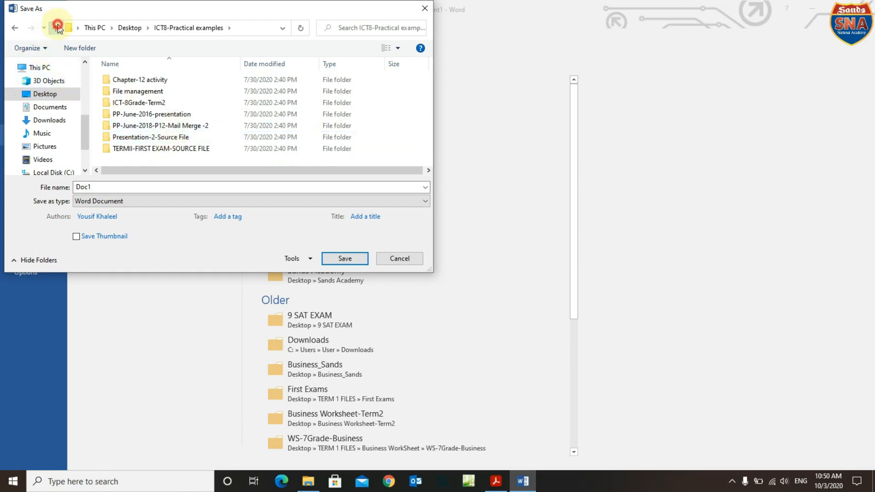
double_click(159, 118)
click(158, 118)
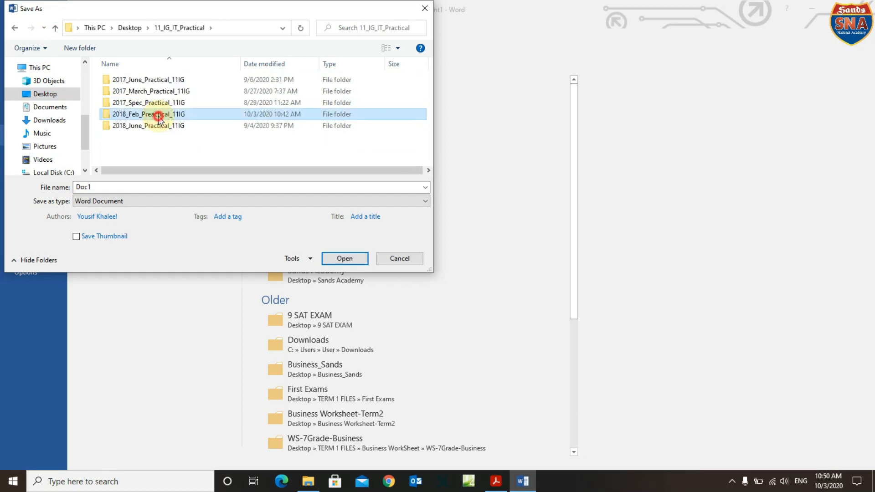
Save the document in 2018_Feb_Practical_11IG > 03_9626_02_2018_Confidential Source Files under the M18 centre-and-candidate name.
double_click(157, 116)
double_click(158, 81)
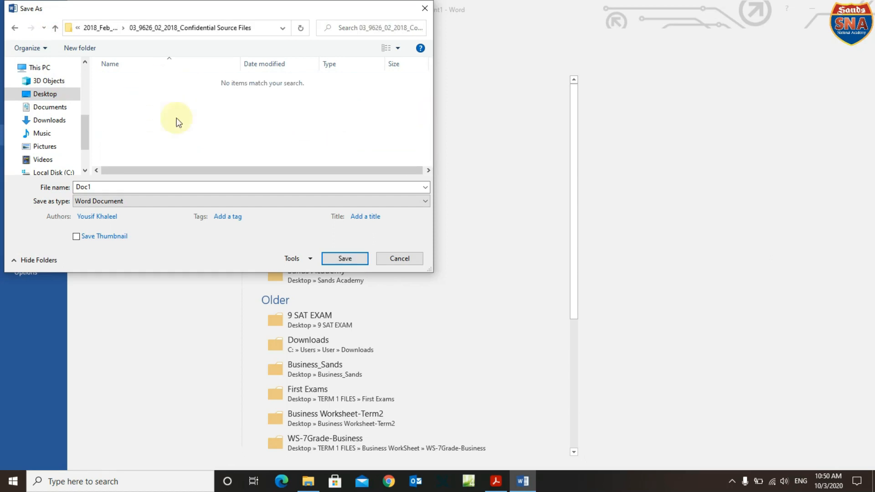
click(170, 189)
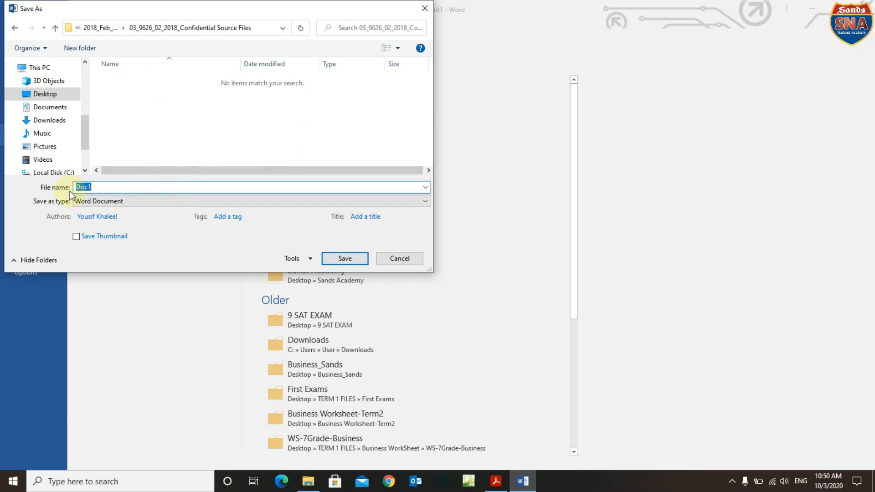
text(m18)
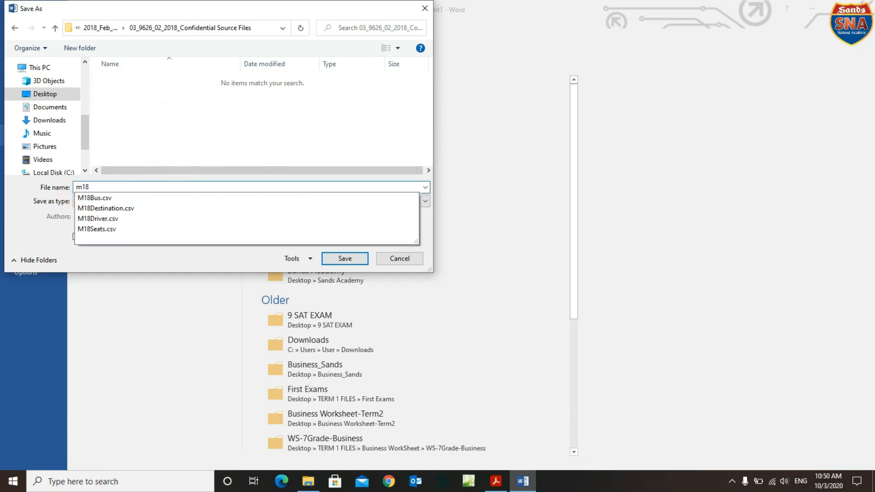
key(BackSpace)
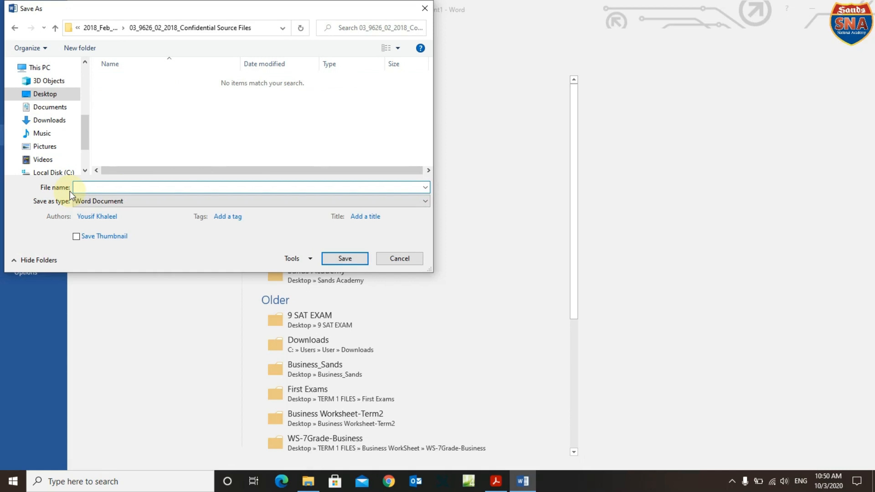
text(M18)
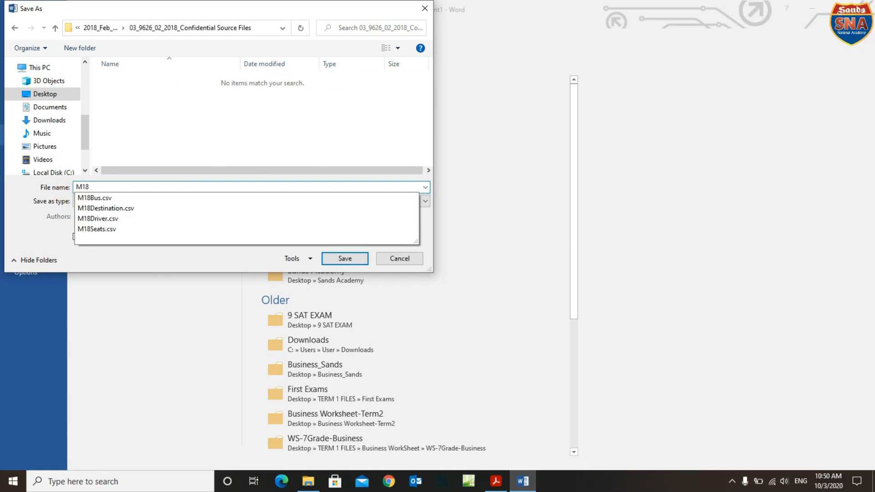
text(_)
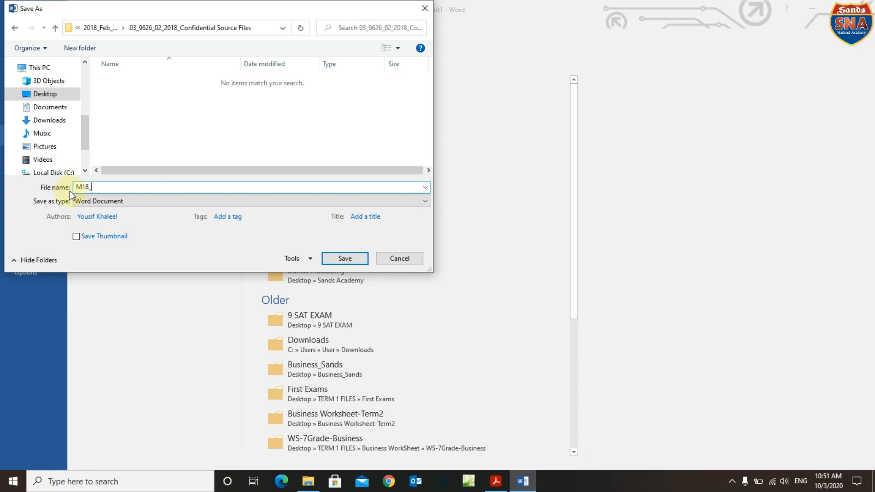
click(345, 258)
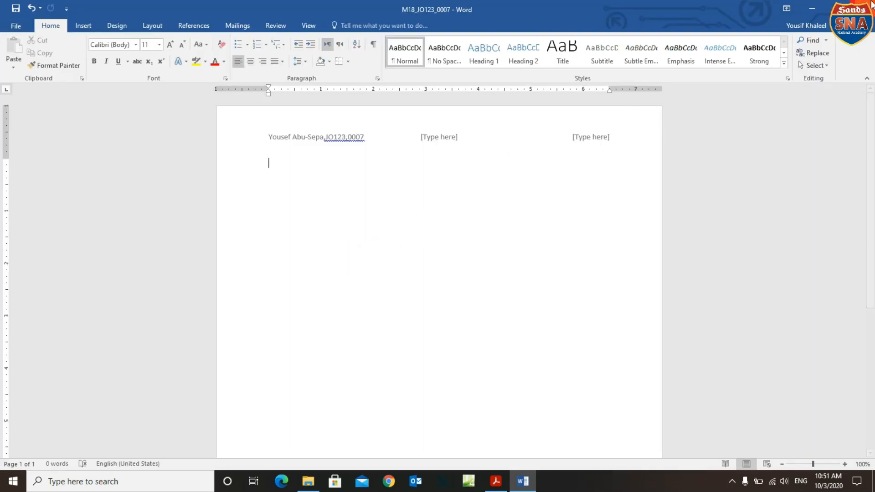
click(811, 8)
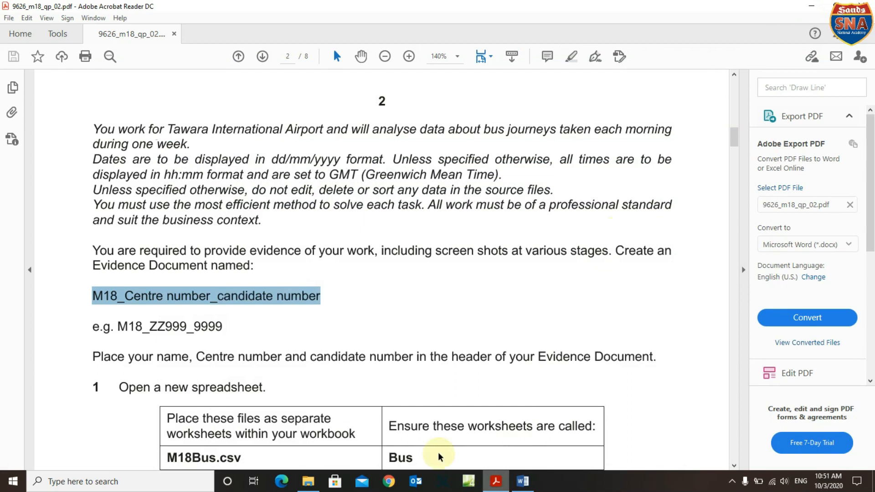
Scroll the exam paper to task 1 and highlight 'Open a new spreadsheet.'.
scroll(248, 369, down, 2)
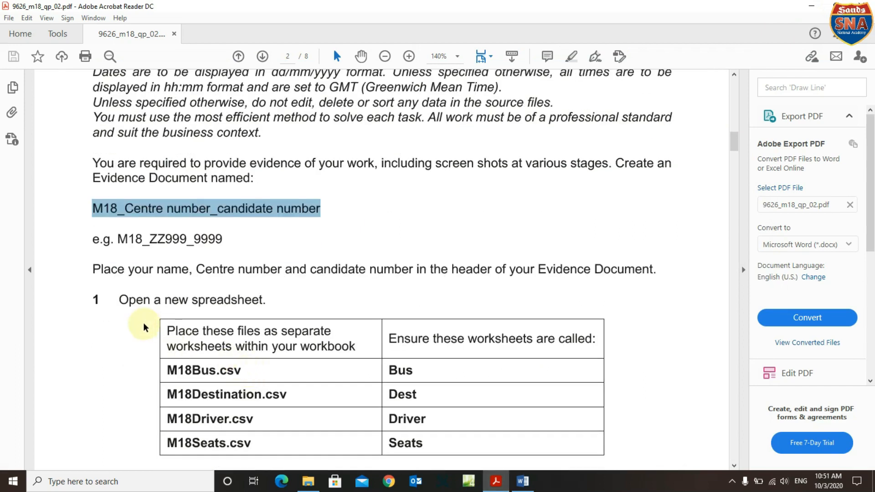
scroll(142, 323, down, 2)
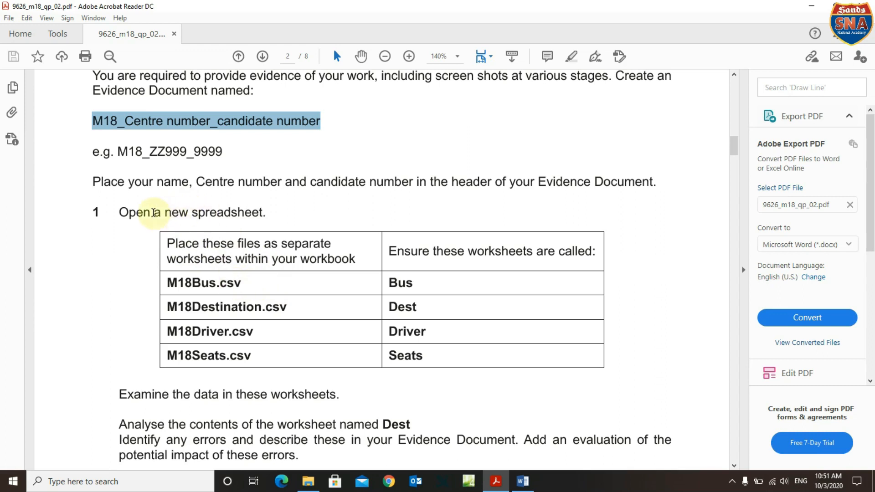
drag(119, 213, 242, 212)
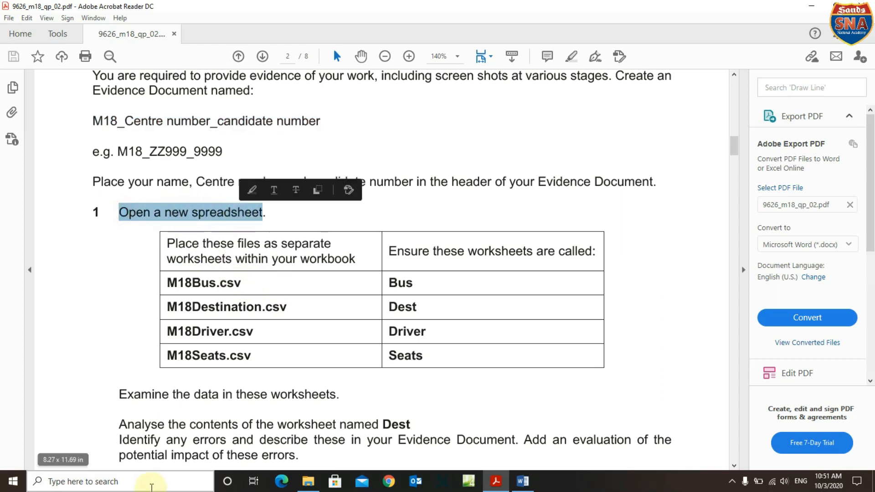
click(151, 488)
Launch Excel 2016, create blank workbook Book1, and minimize it.
text(excel)
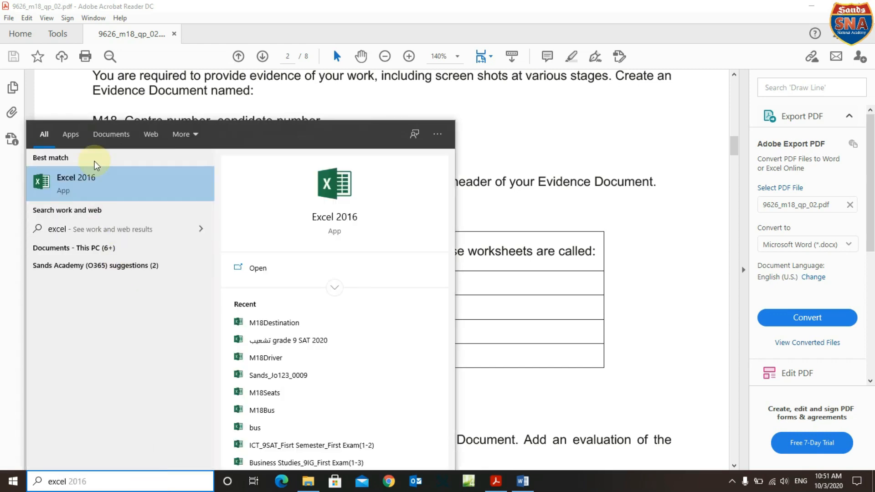
click(88, 188)
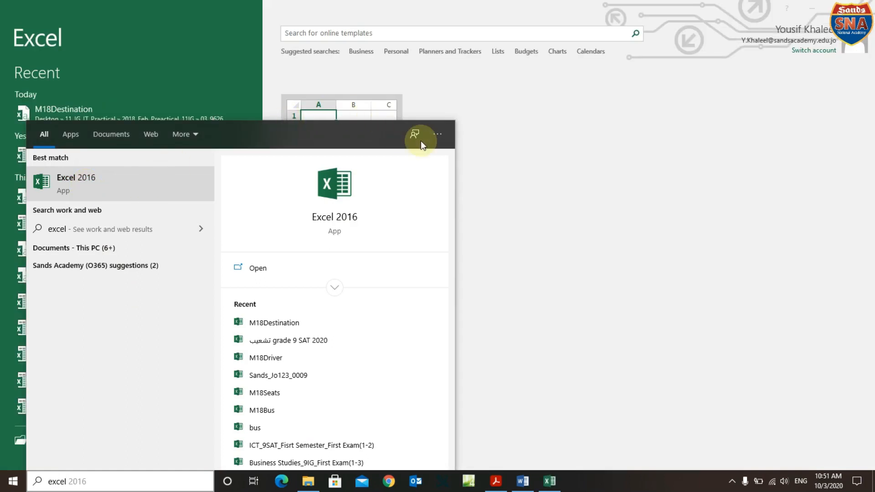
click(363, 108)
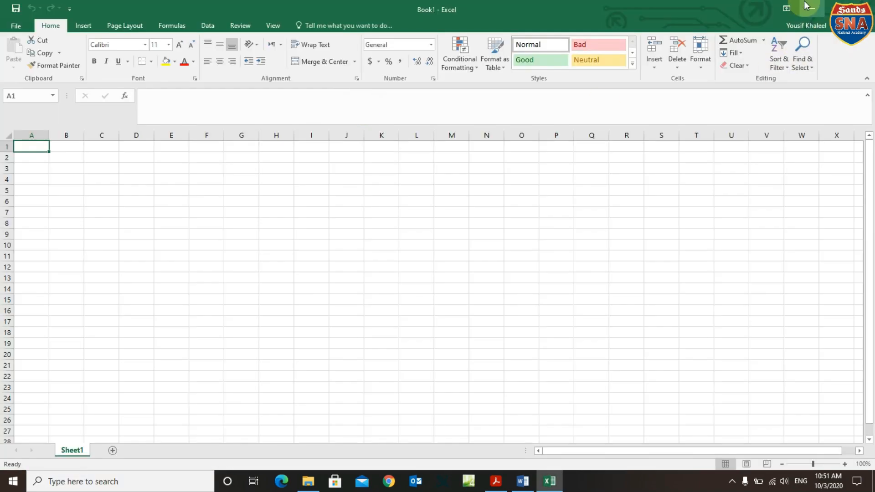
click(813, 6)
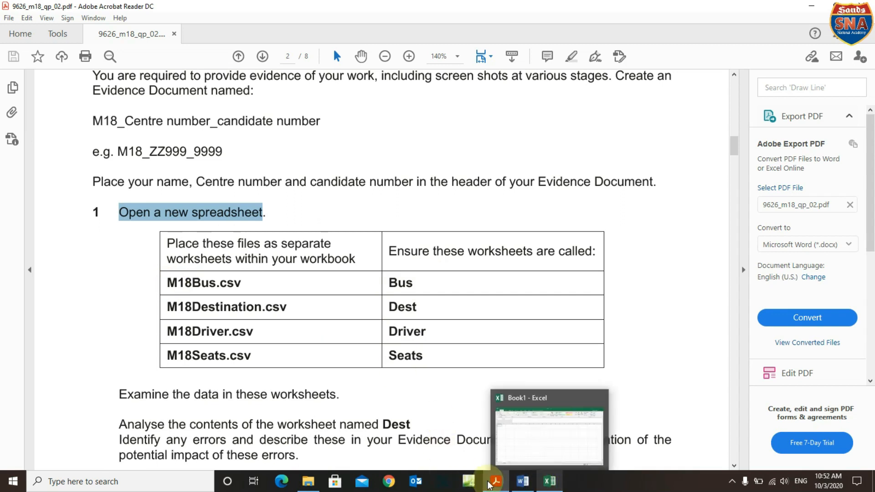
Open the M18Bus data file from Confidential Source Files and copy its whole sheet.
click(314, 486)
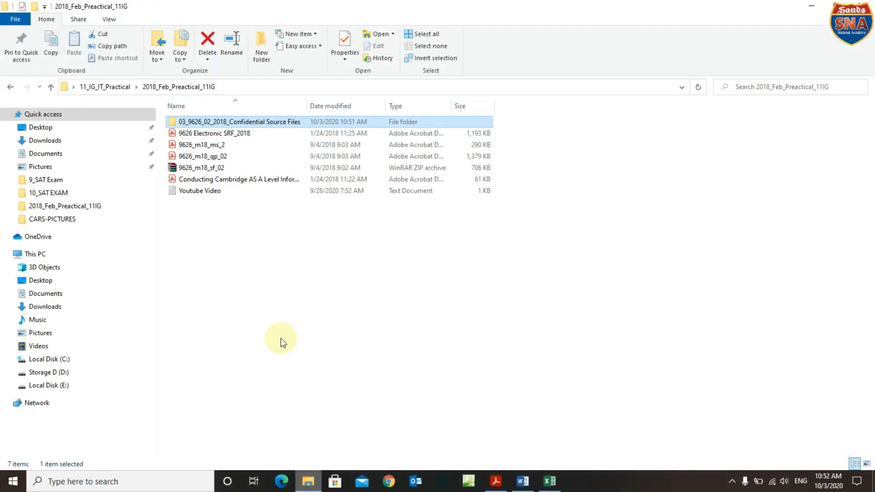
double_click(222, 120)
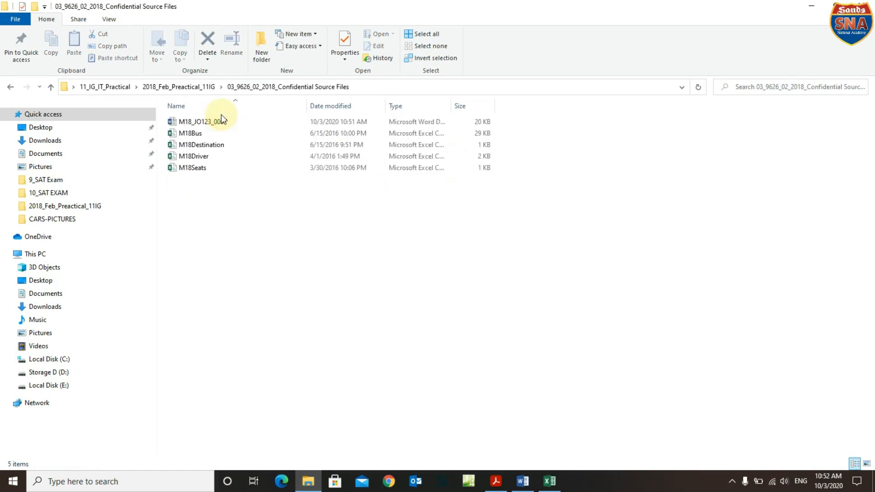
double_click(202, 134)
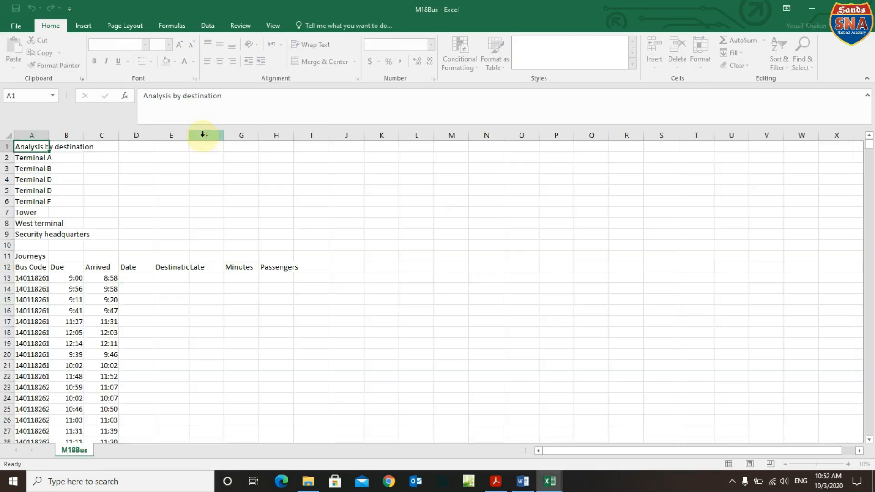
click(8, 137)
right_click(71, 182)
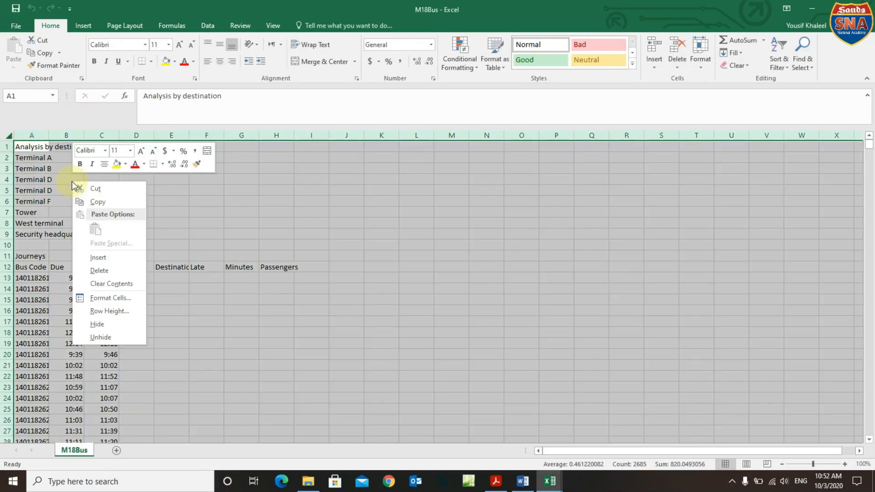
click(86, 202)
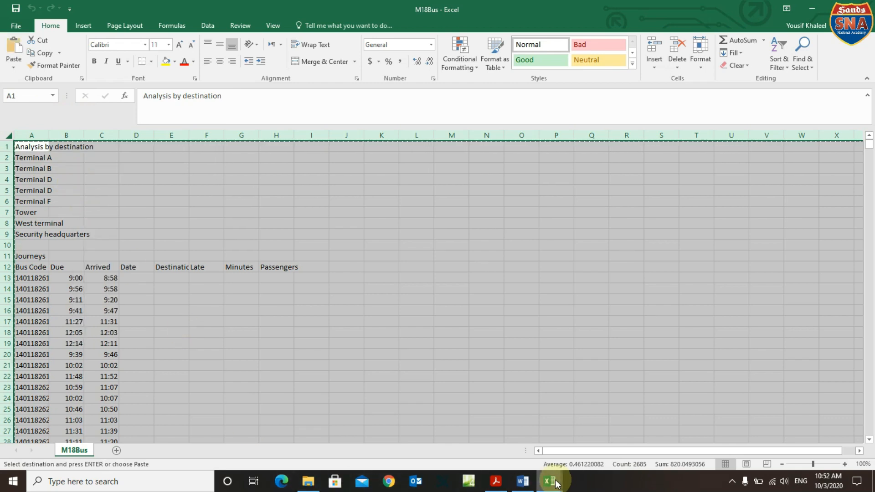
Paste the bus data as values into Book1's Sheet1 and start renaming the sheet tab.
mouse_move(550, 481)
click(529, 444)
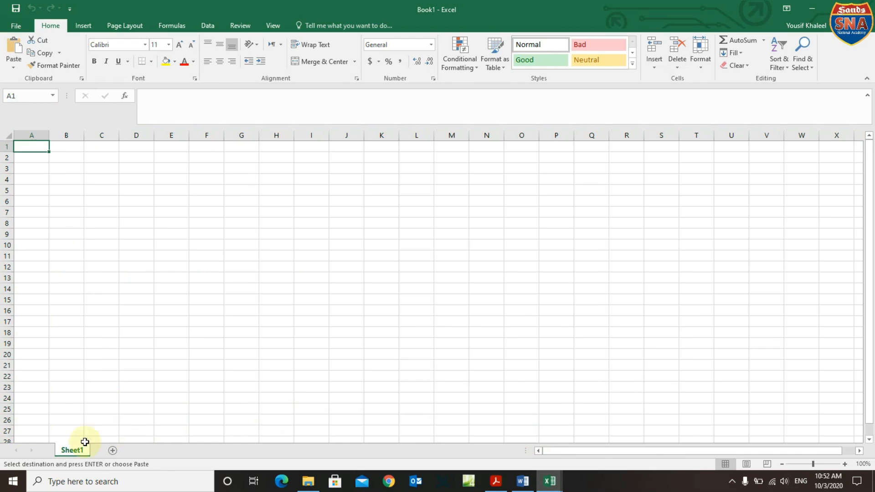
click(9, 135)
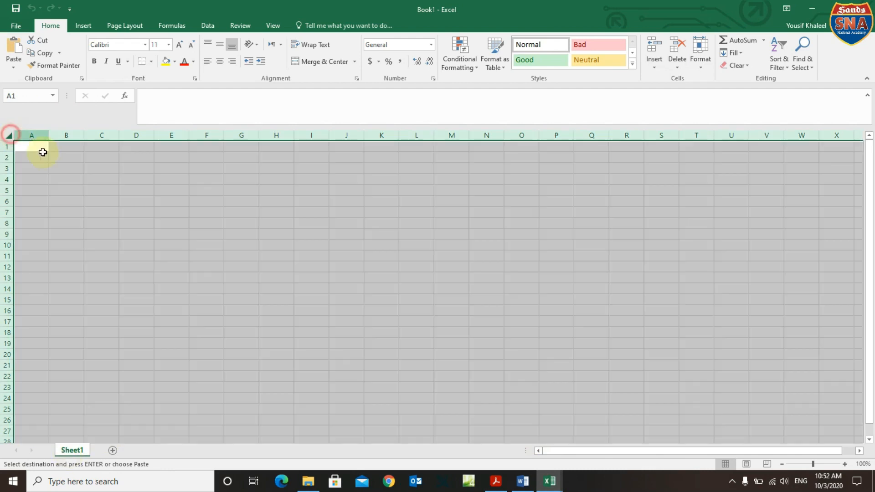
right_click(51, 155)
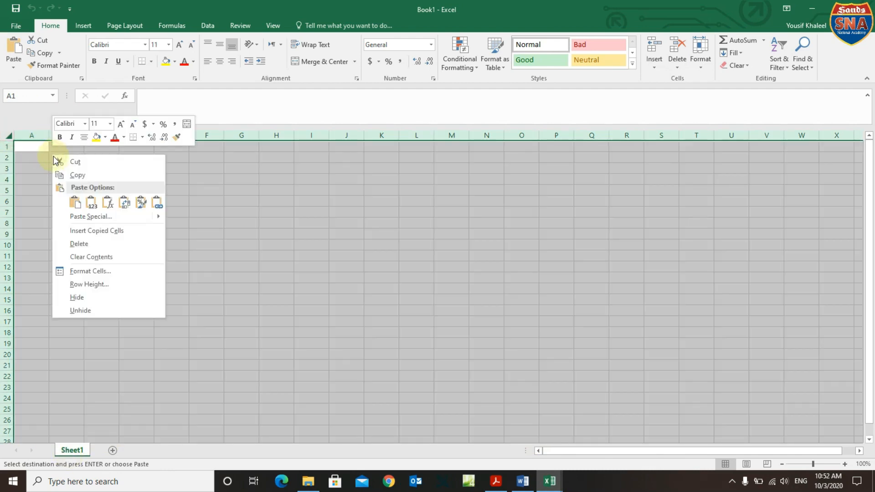
click(91, 201)
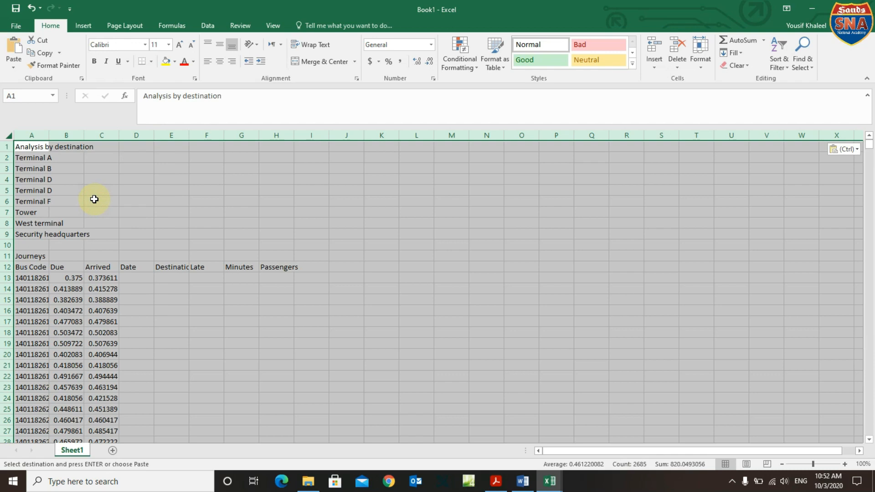
right_click(73, 450)
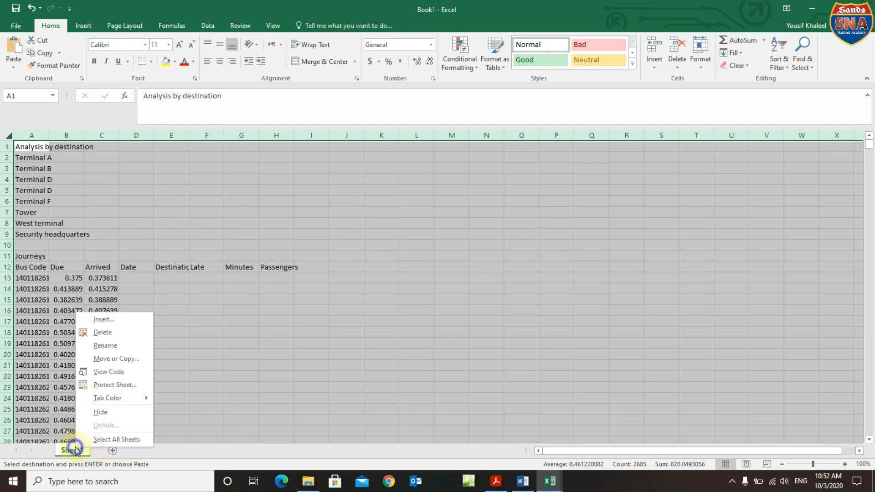
click(104, 346)
click(496, 482)
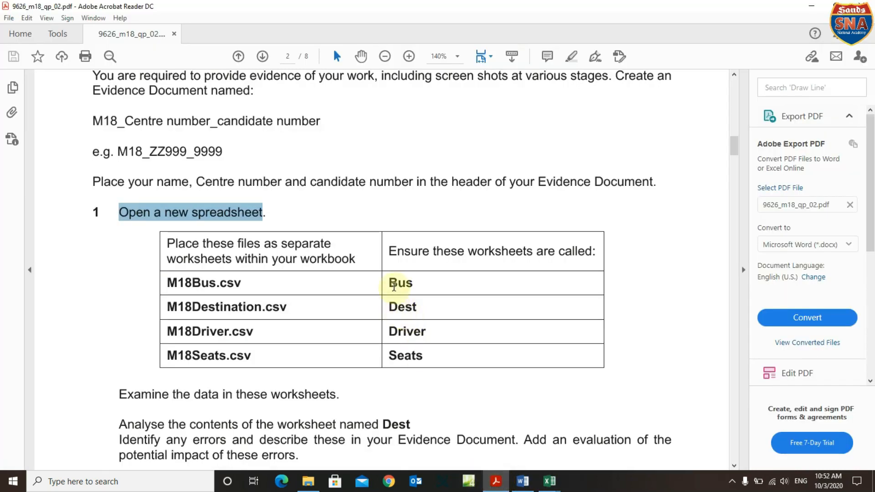
Copy the sheet name 'Bus' from the exam paper's task 1.
mouse_move(391, 282)
mouse_down()
mouse_move(415, 283)
mouse_move(390, 283)
mouse_up()
right_click(417, 284)
click(418, 284)
right_click(397, 285)
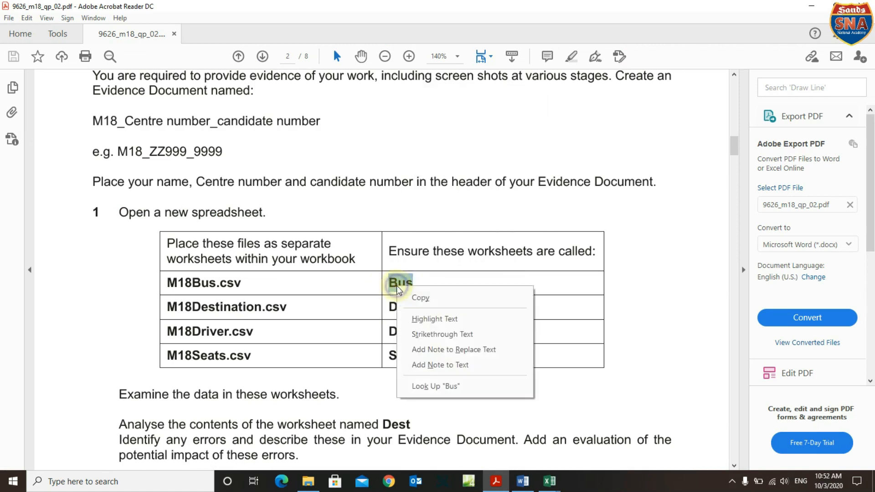
click(417, 299)
Name Book1's first sheet Bus, add a new blank Sheet2, and return to the exam paper.
mouse_move(550, 481)
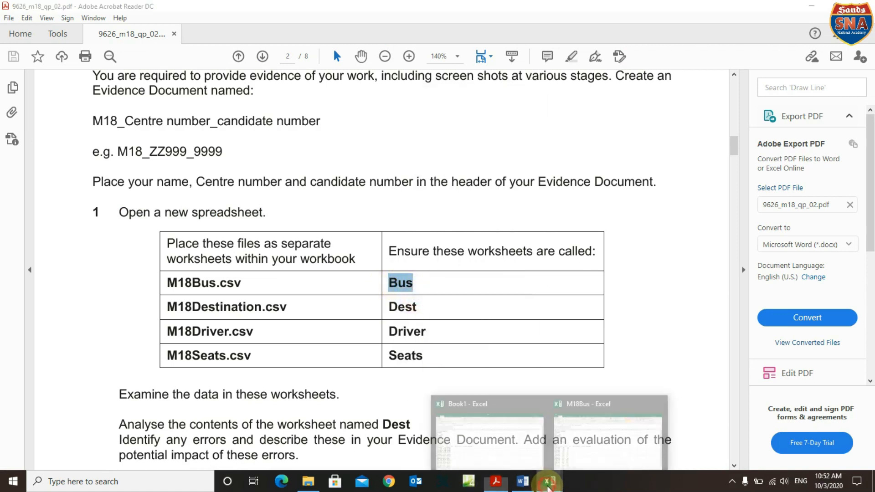
click(502, 456)
key(ctrl+v)
key(Return)
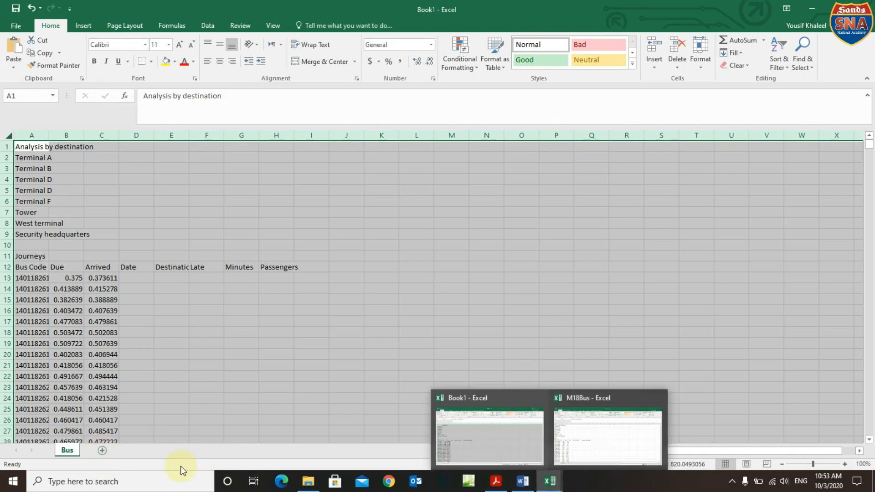
click(102, 451)
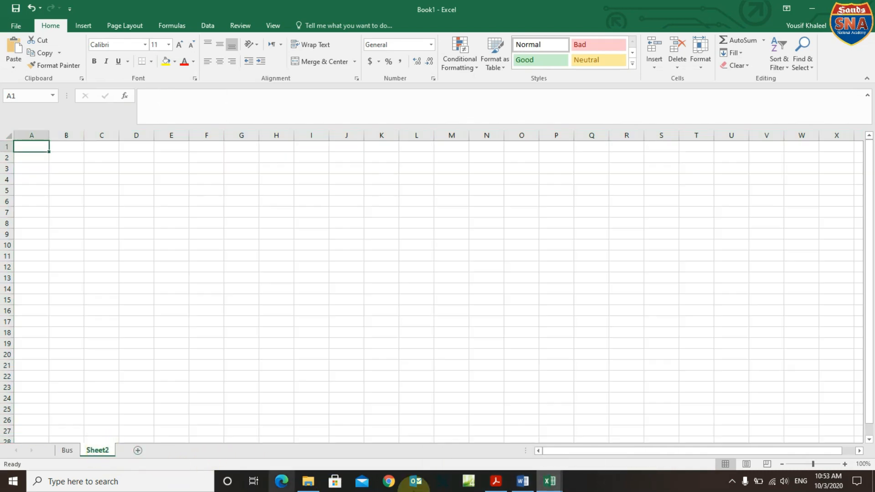
mouse_move(555, 480)
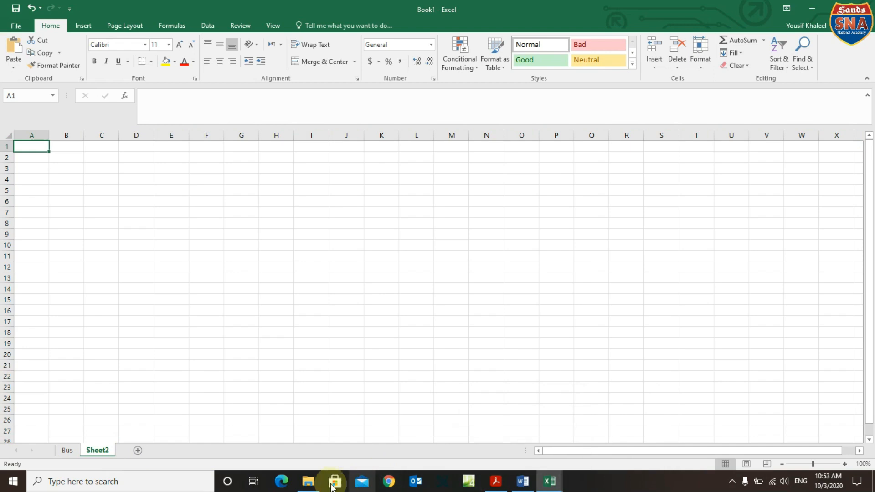
click(497, 484)
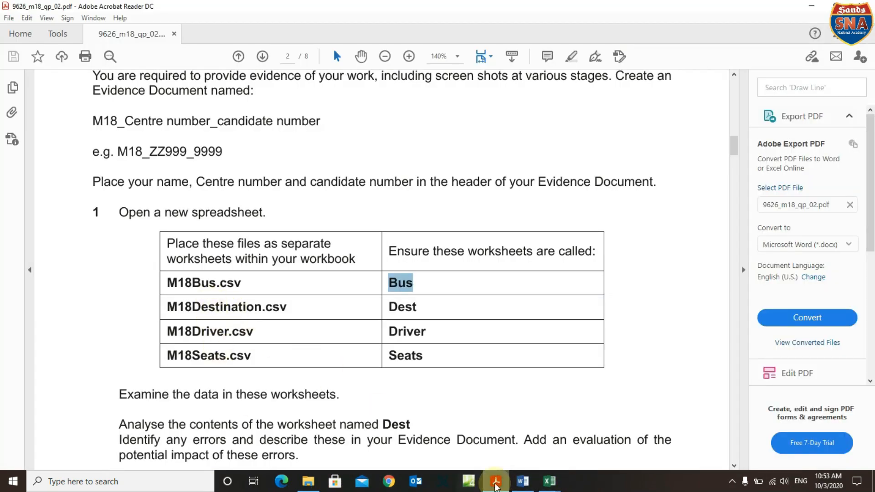
Open the M18Destination data file and copy its entire sheet.
click(310, 483)
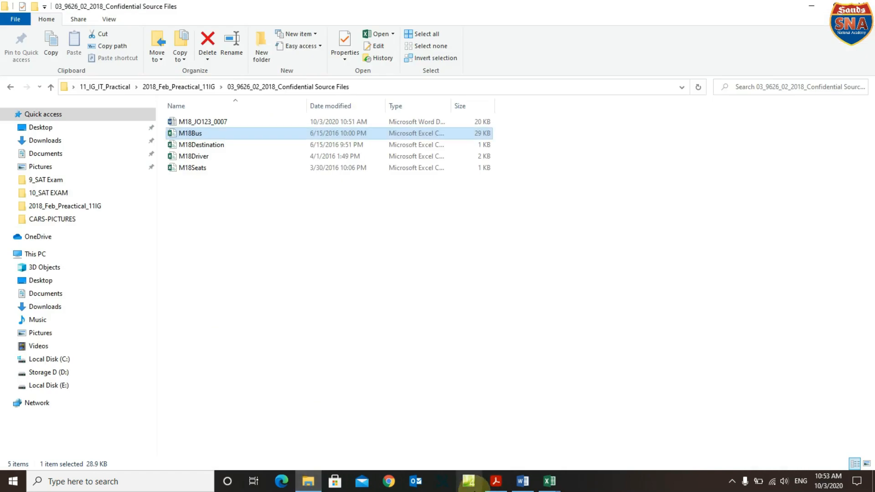
double_click(205, 150)
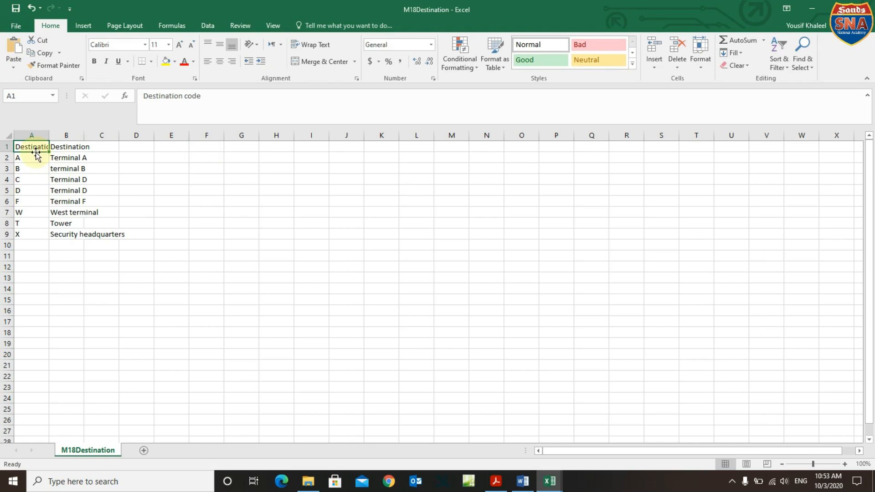
click(7, 138)
right_click(65, 168)
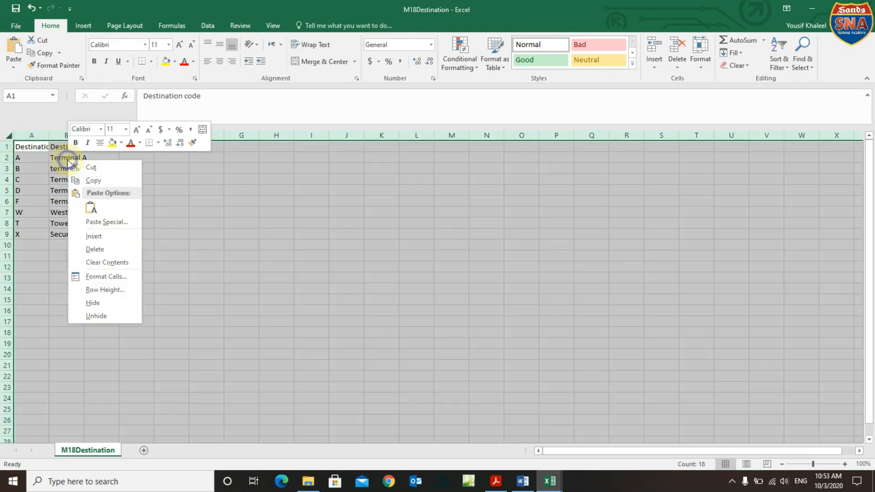
click(99, 181)
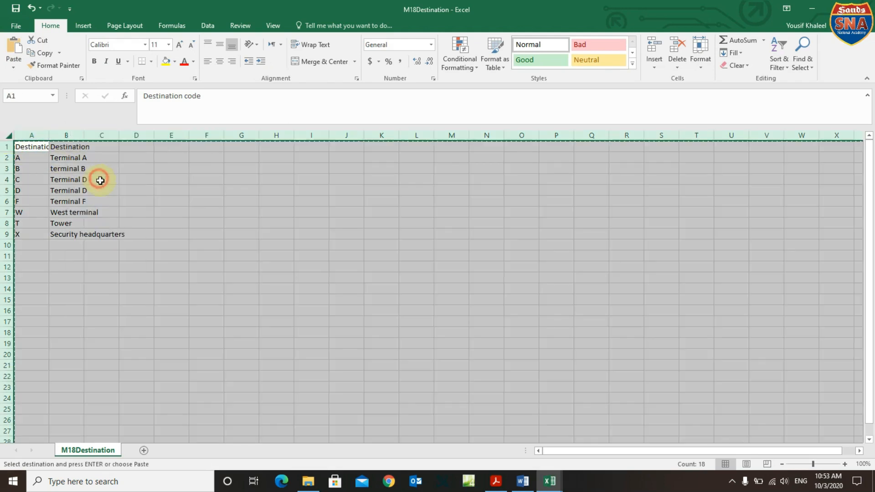
Paste the destination table into Book1's Sheet2.
click(550, 481)
click(437, 445)
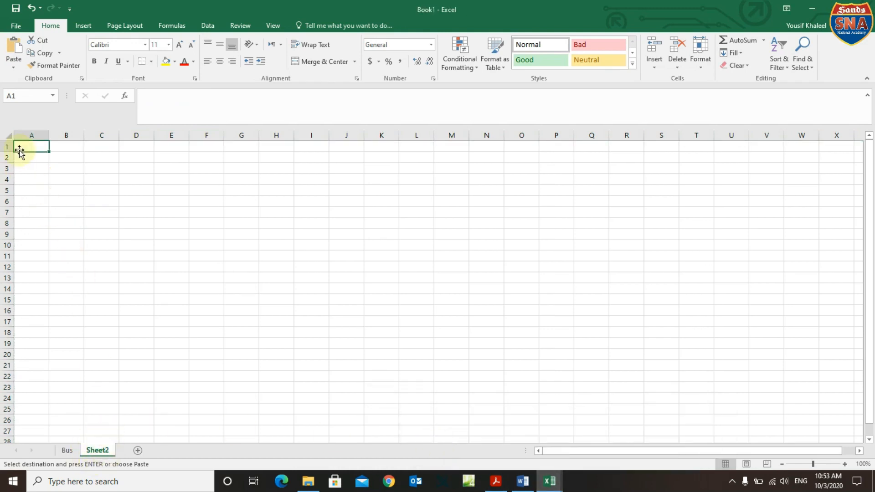
click(8, 135)
right_click(58, 159)
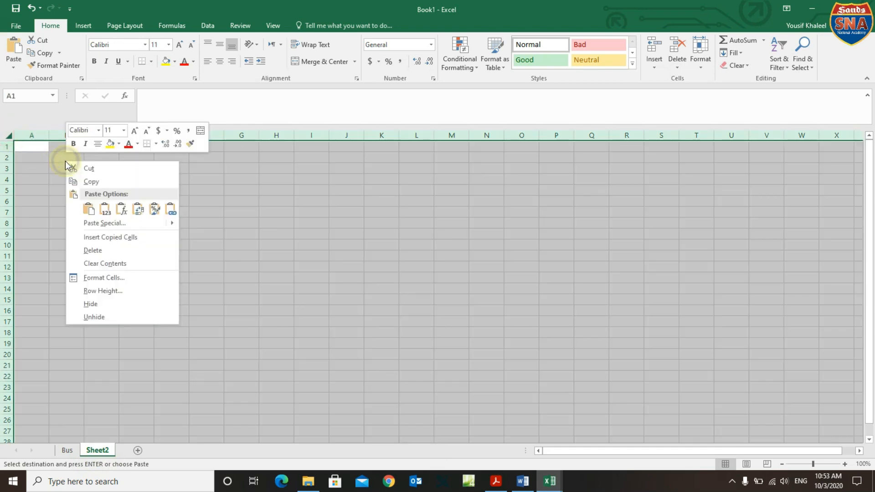
click(108, 208)
click(179, 314)
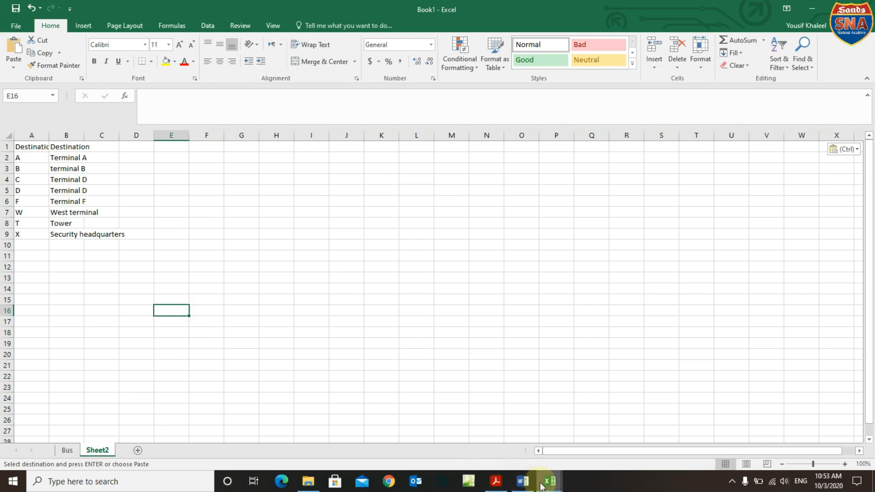
Rename Sheet2 to Dest and add a blank Sheet3.
click(496, 481)
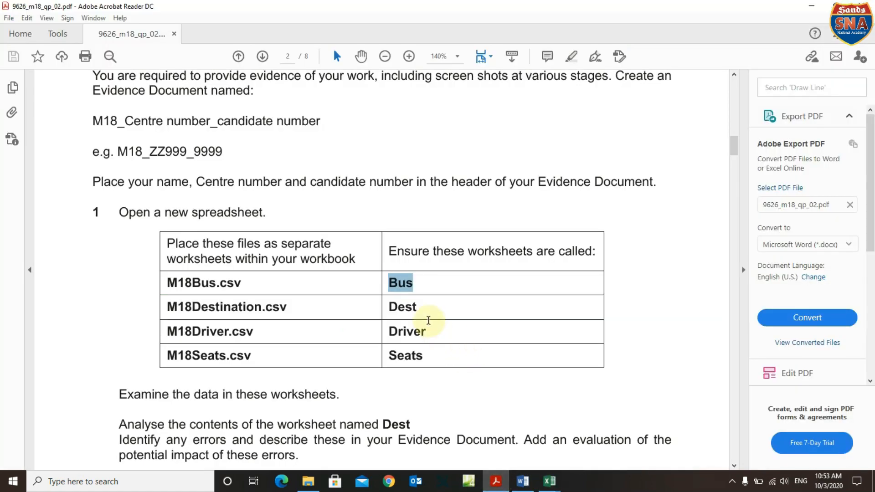
click(552, 484)
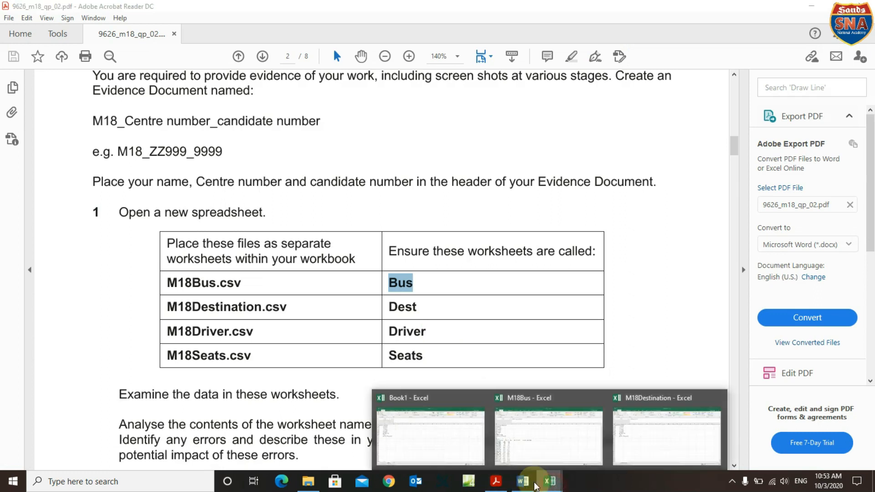
click(445, 447)
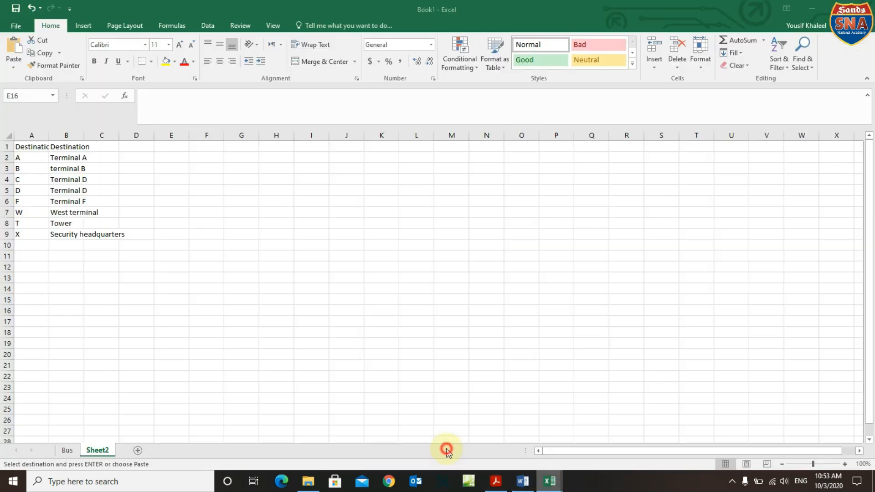
right_click(97, 453)
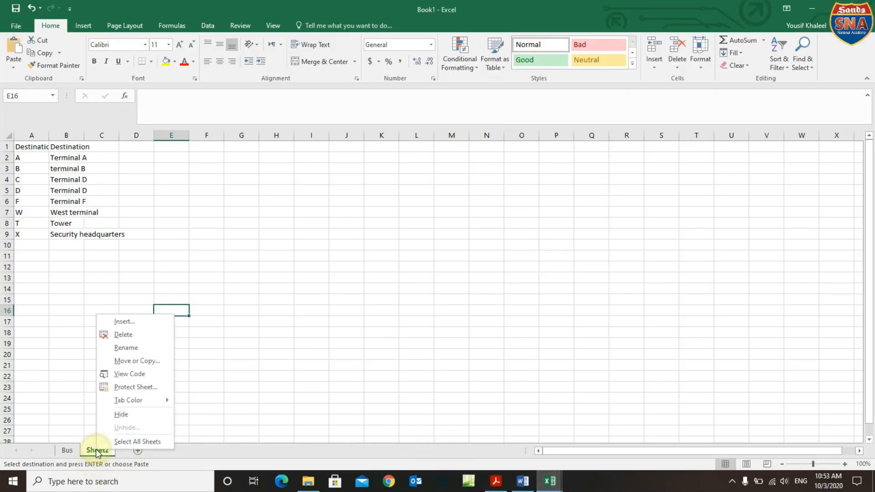
click(137, 349)
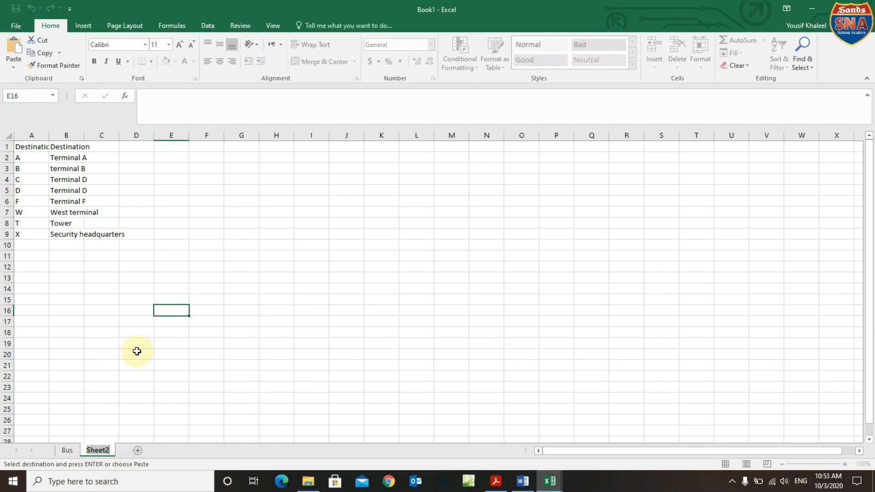
text(Dest)
key(Return)
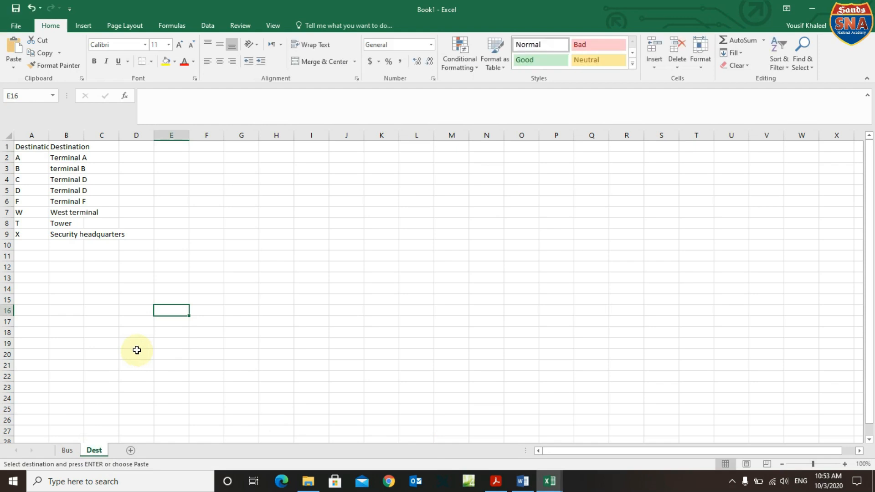
click(132, 452)
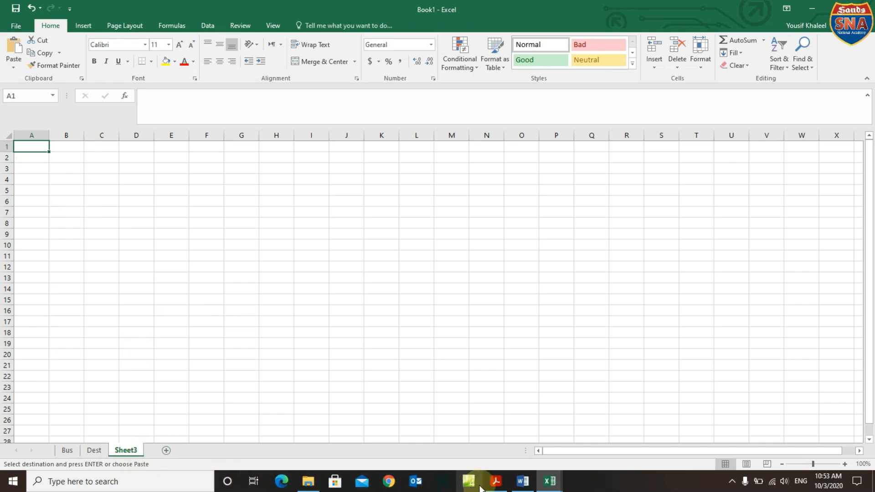
Open the M18Driver data file and copy its entire worksheet.
mouse_move(526, 488)
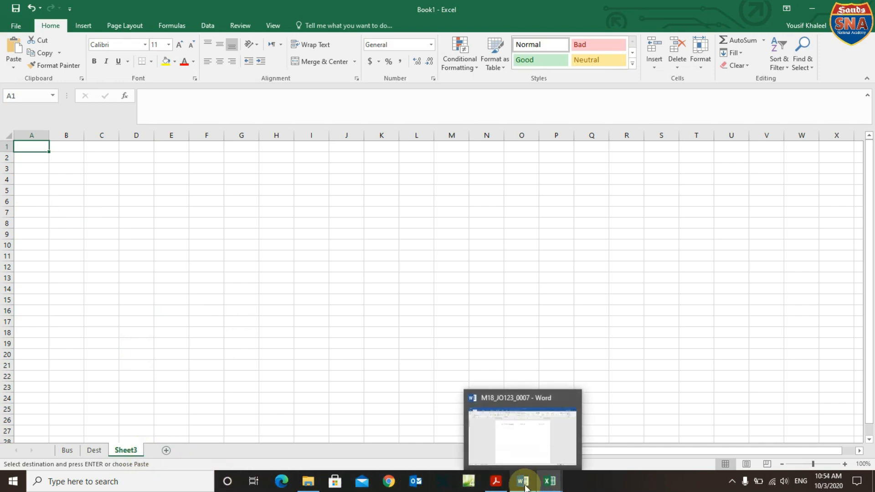
click(496, 481)
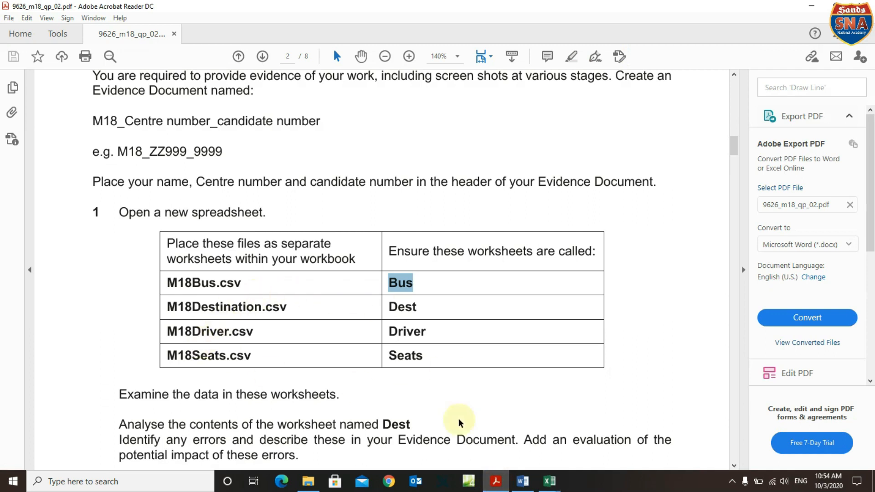
click(308, 484)
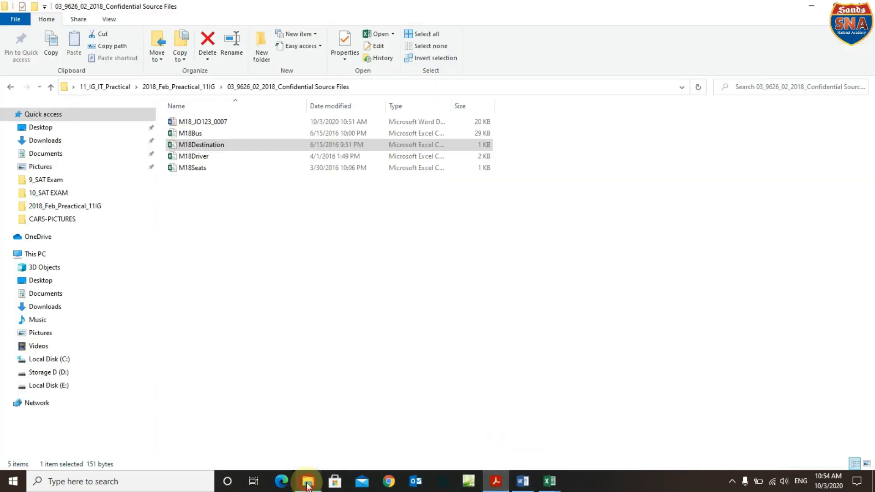
double_click(198, 157)
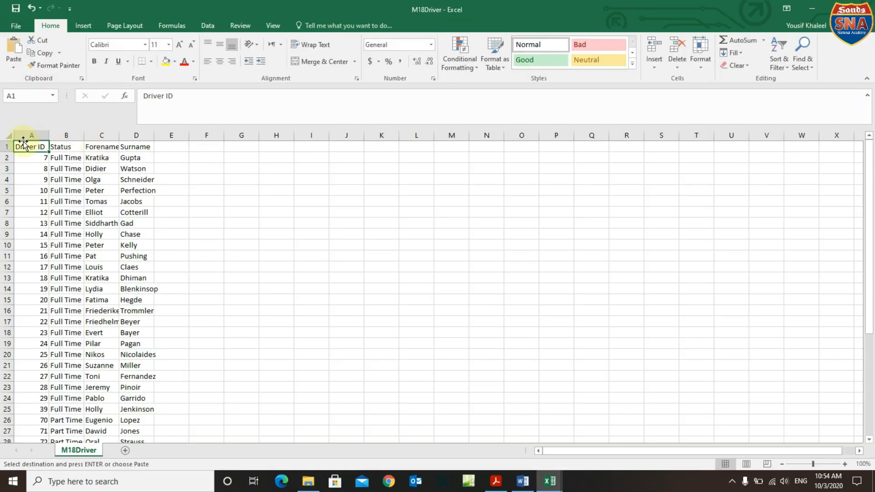
click(8, 136)
right_click(92, 184)
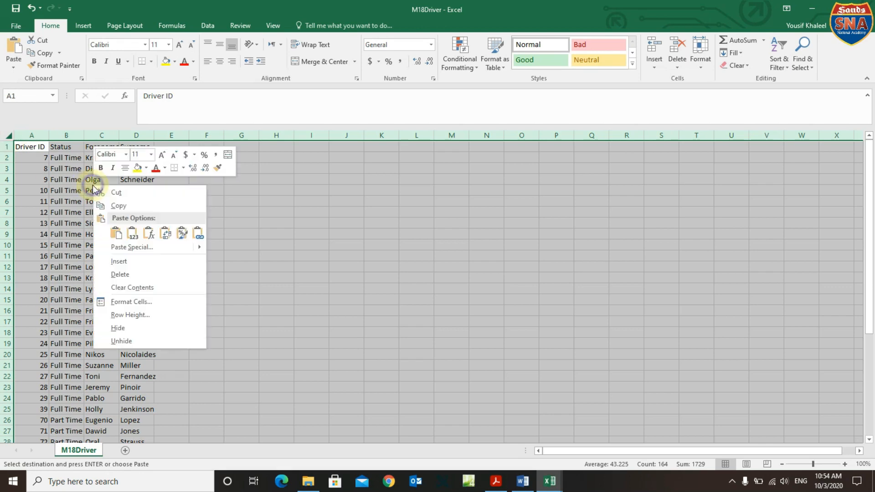
click(118, 206)
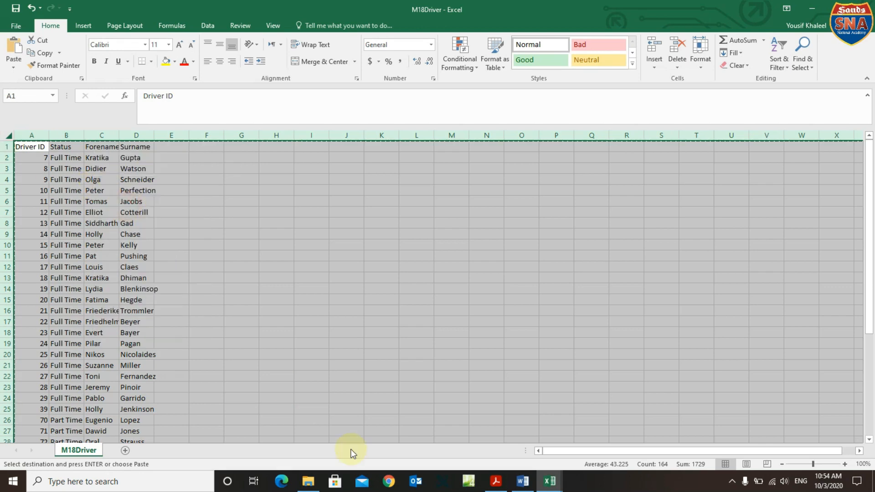
Paste the driver data into Book1's empty Sheet3 as values only.
click(543, 481)
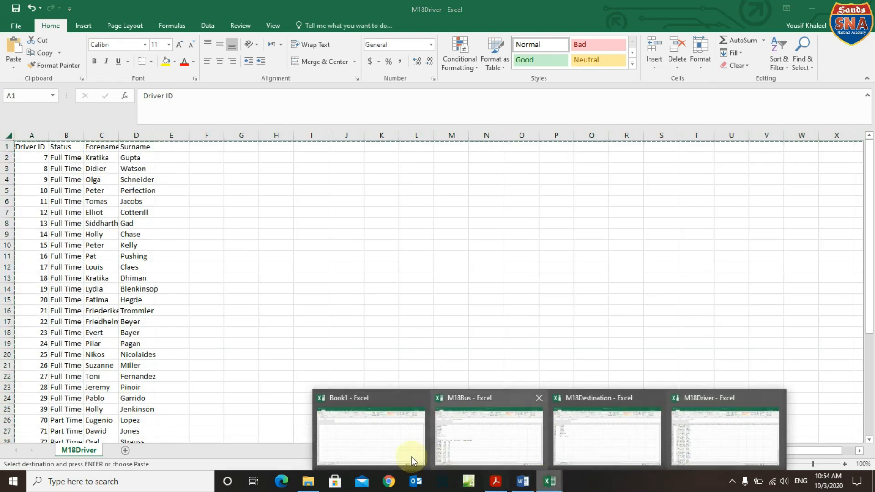
click(410, 456)
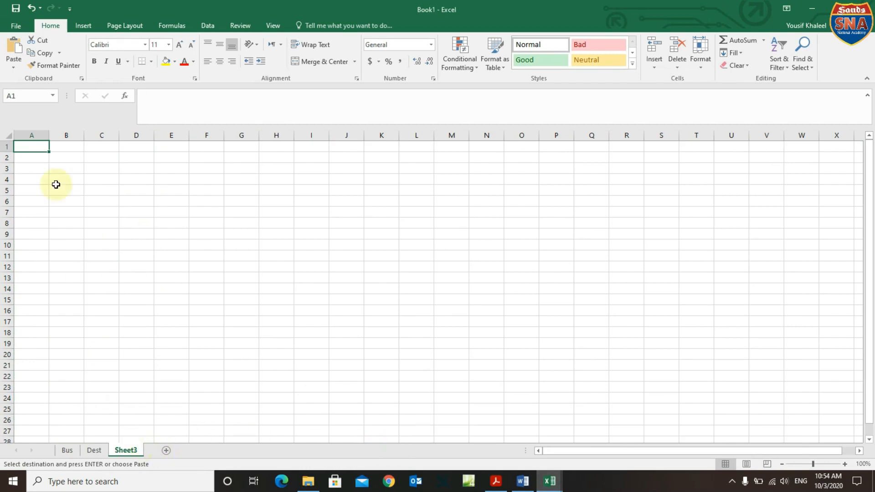
click(11, 134)
right_click(32, 154)
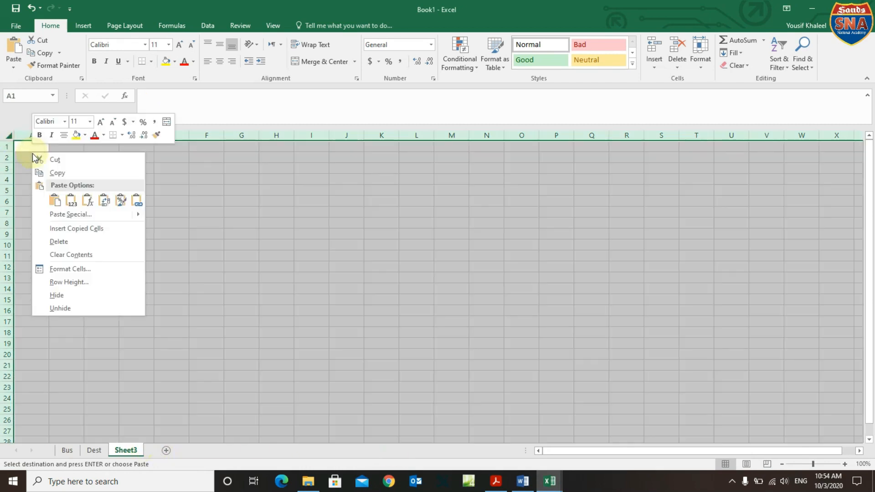
click(70, 200)
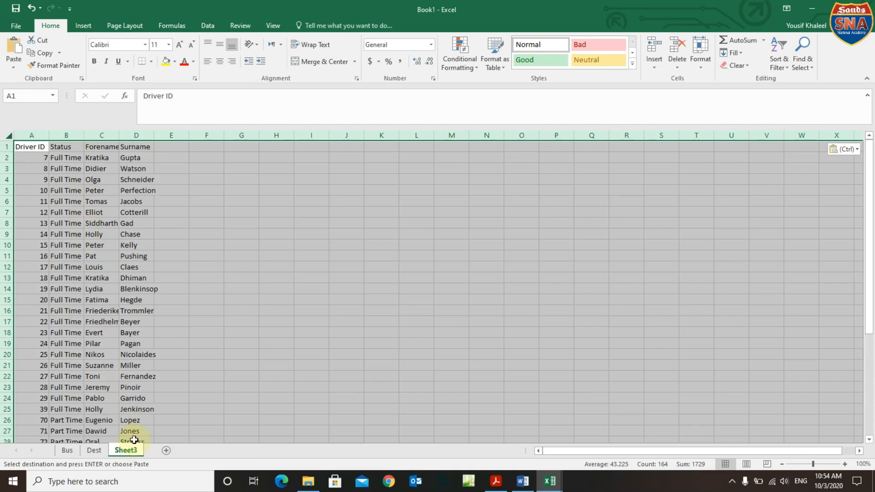
Rename Sheet3 to Driver, checking the name in the exam PDF.
click(502, 483)
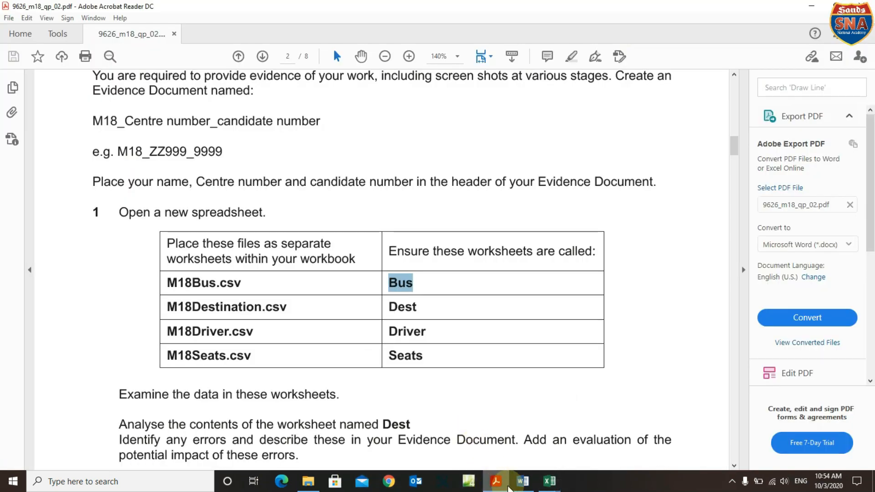
mouse_move(550, 482)
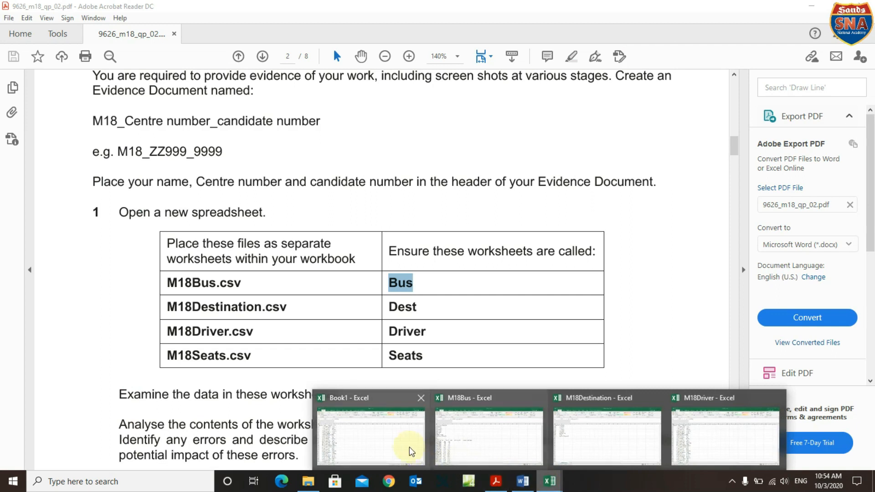
click(407, 445)
right_click(137, 449)
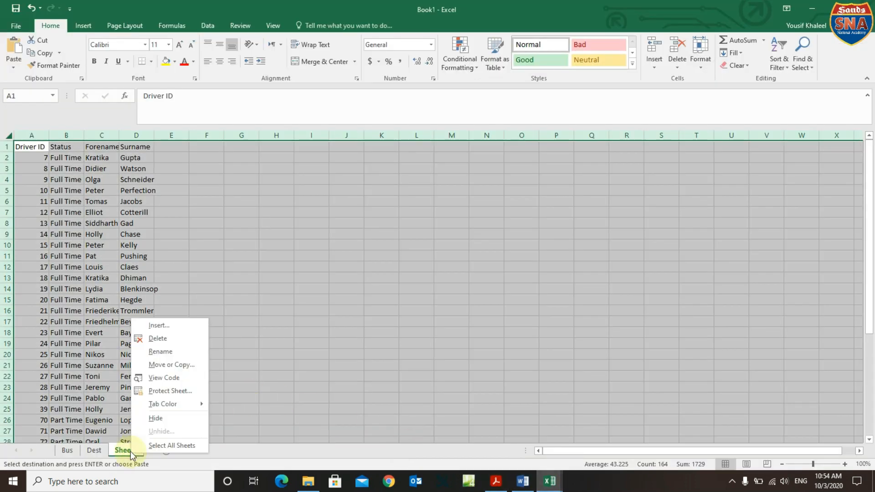
click(169, 349)
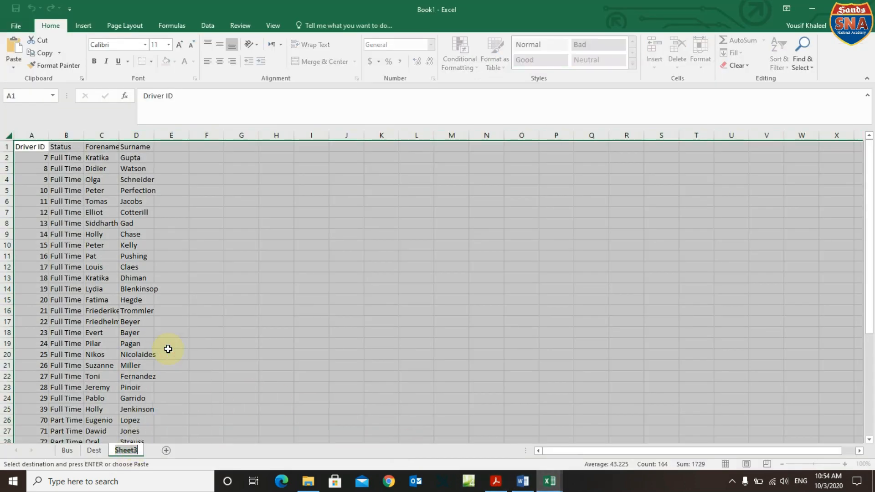
text(D)
key(Return)
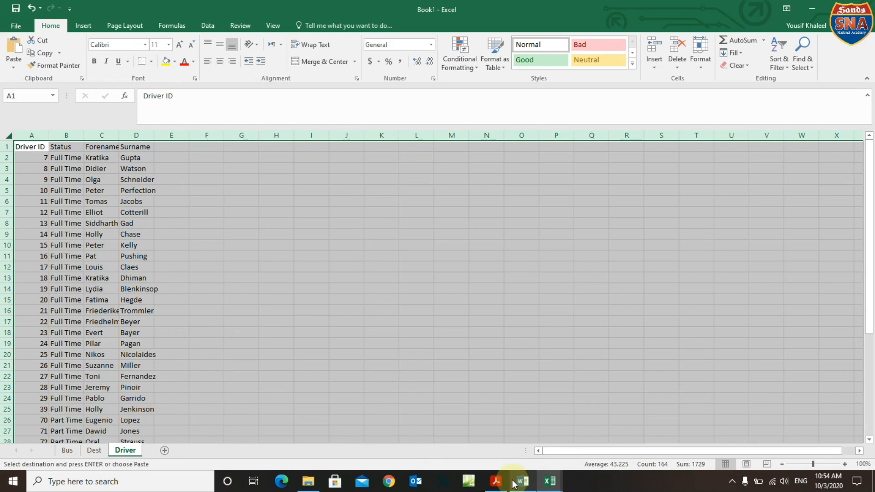
click(497, 481)
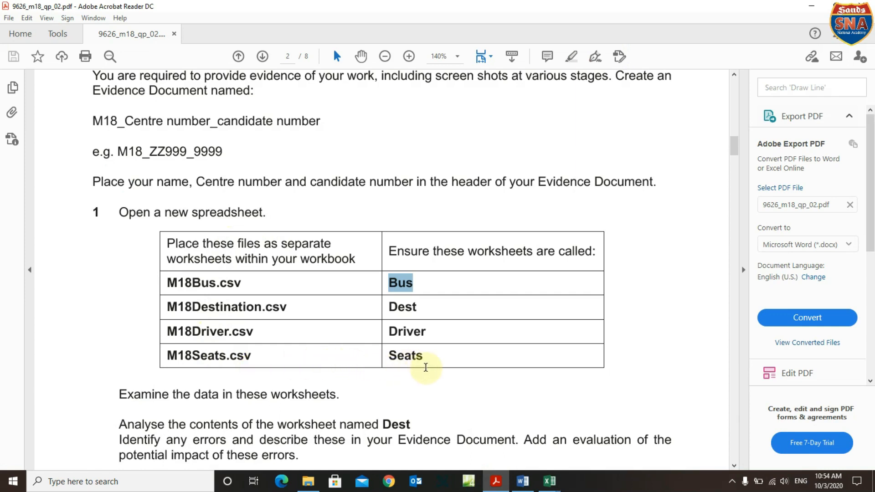
Open M18Seats, copy its whole Route and Seats sheet, and return to Book1.
click(316, 485)
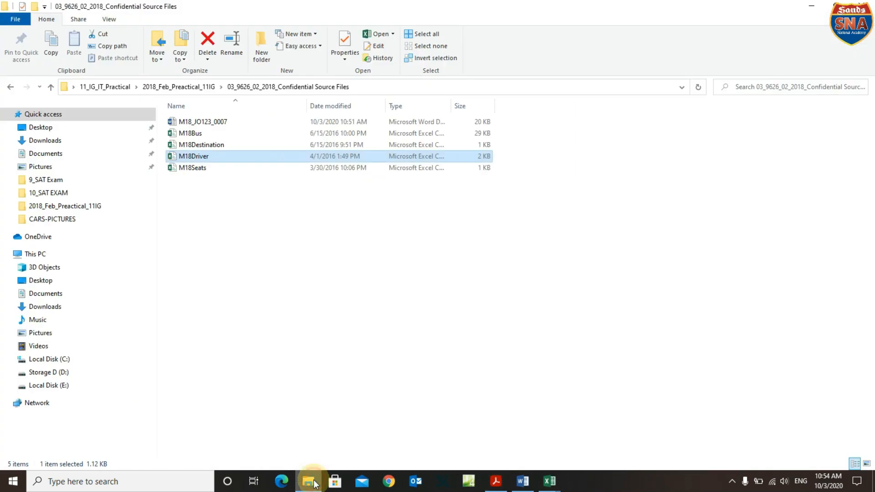
double_click(193, 168)
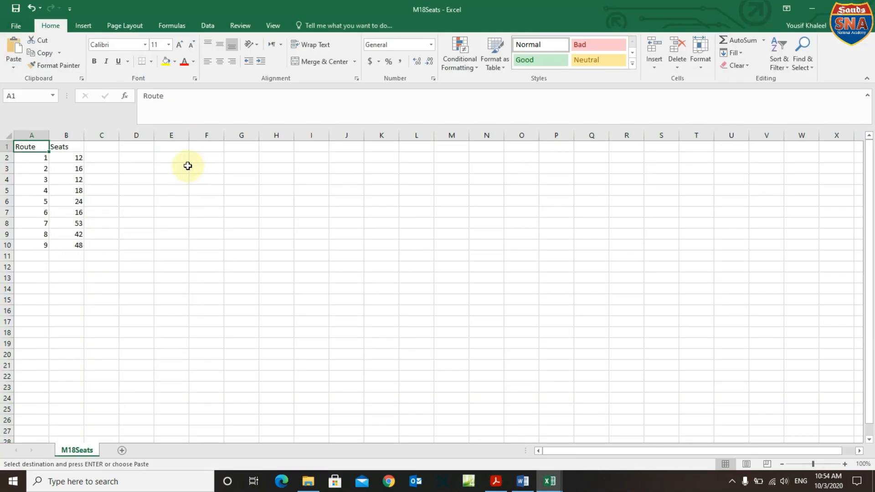
click(8, 135)
right_click(53, 170)
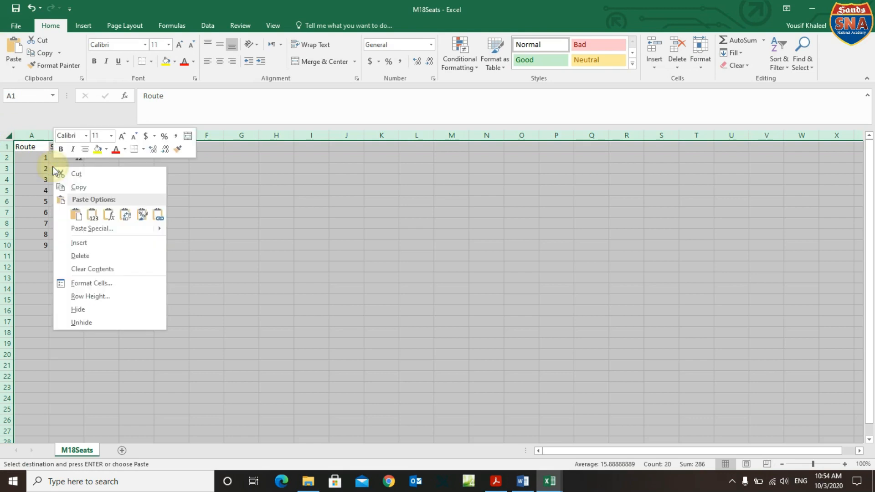
click(76, 187)
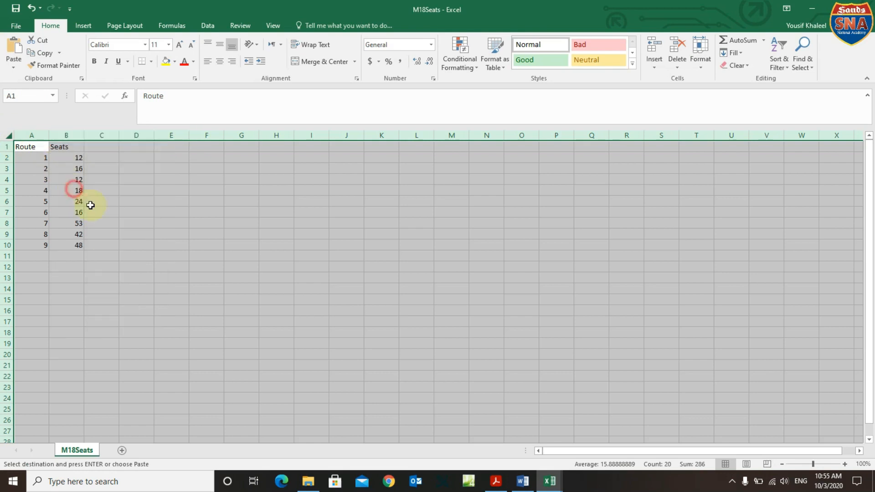
click(550, 482)
click(332, 440)
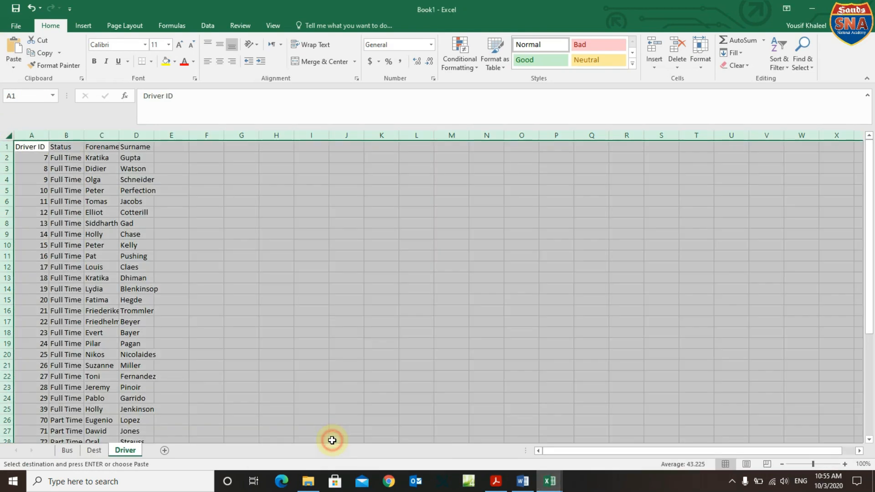
Add a new Sheet4 after Driver and paste the seats data as values only.
click(166, 451)
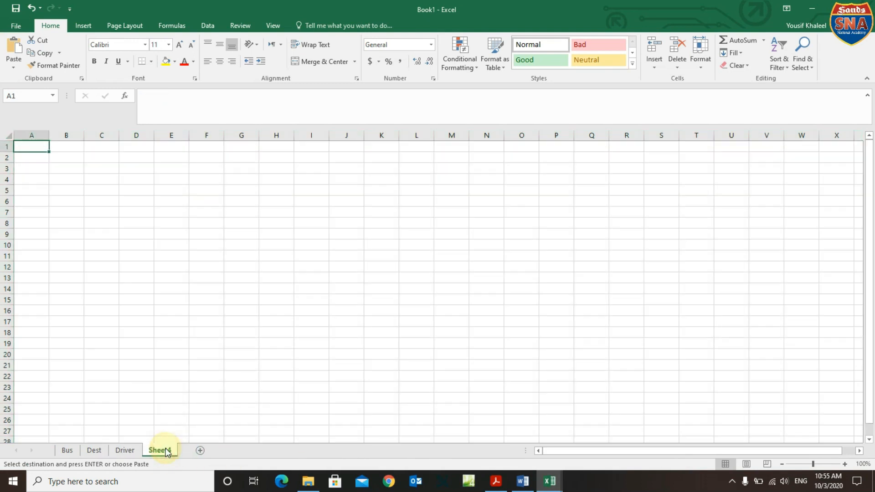
click(9, 134)
right_click(26, 153)
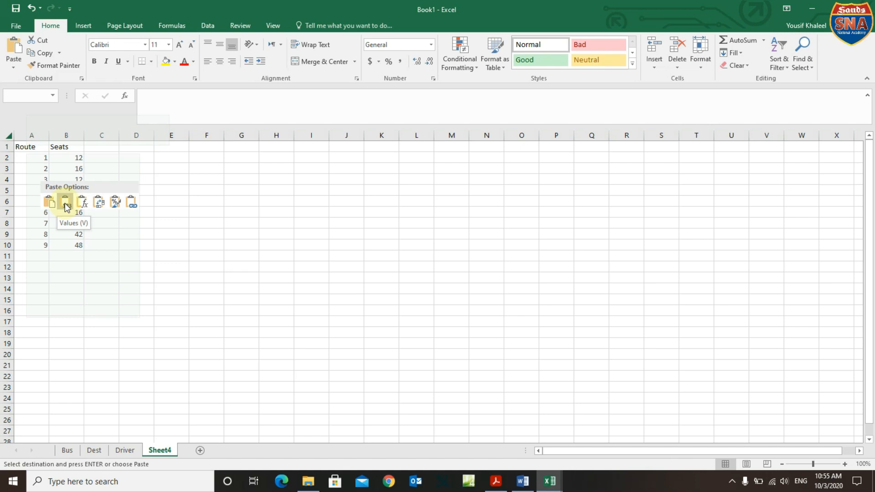
click(65, 202)
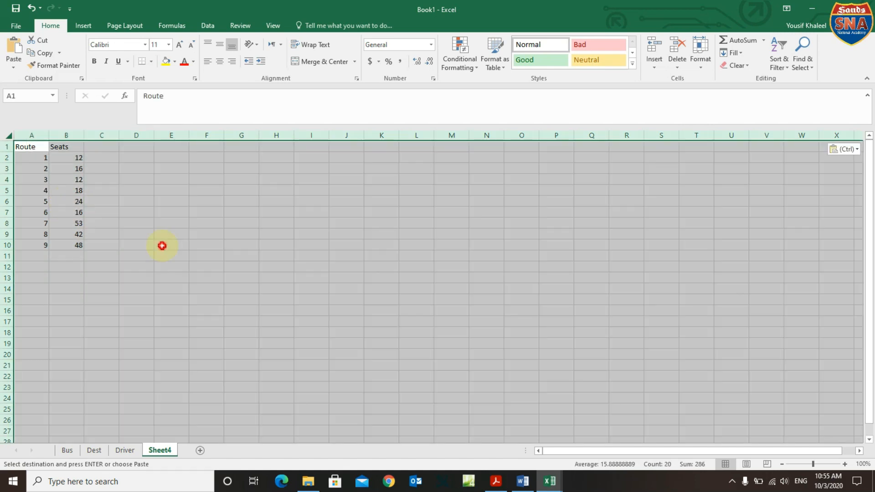
click(161, 245)
Rename Sheet4 to Seats, using the name from the PDF task table.
mouse_move(535, 487)
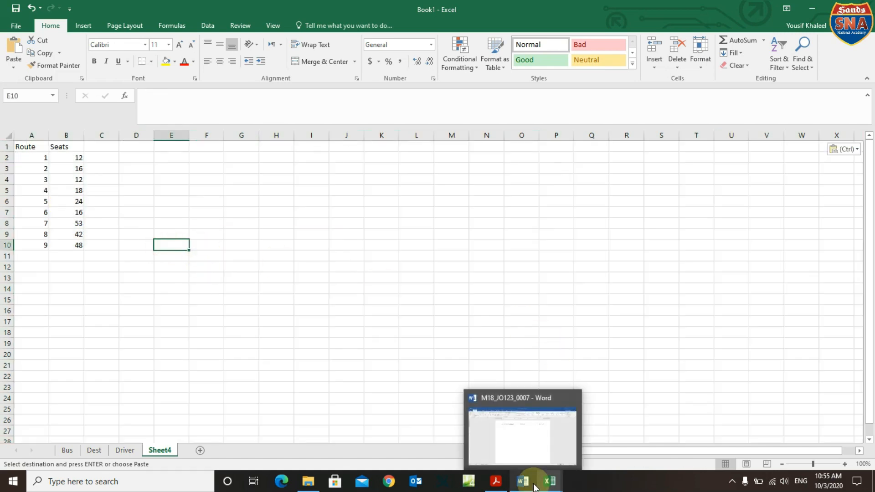
click(496, 484)
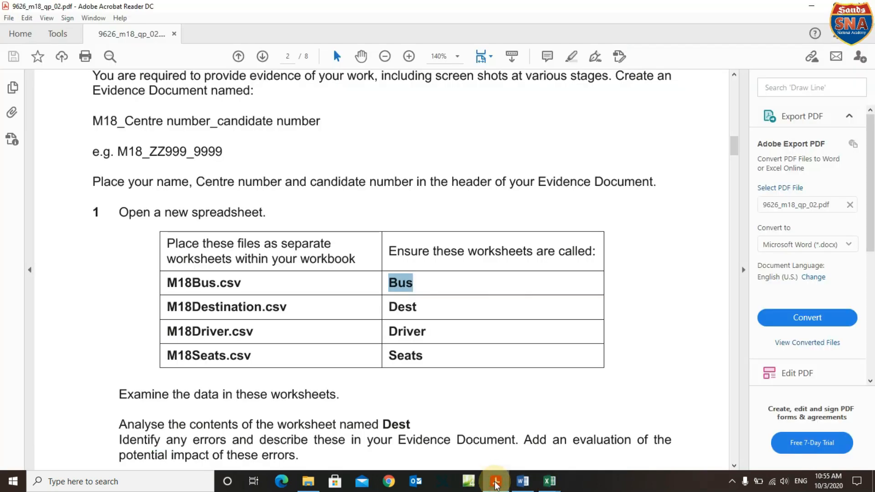
mouse_move(550, 481)
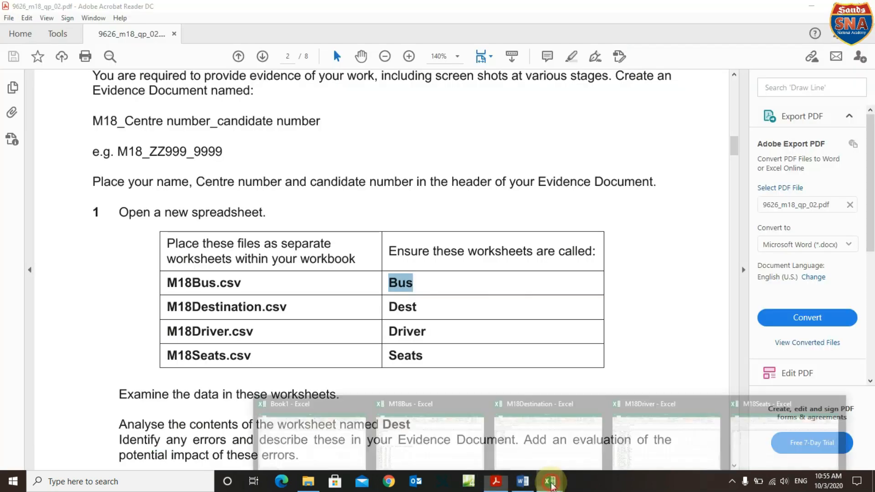
click(342, 464)
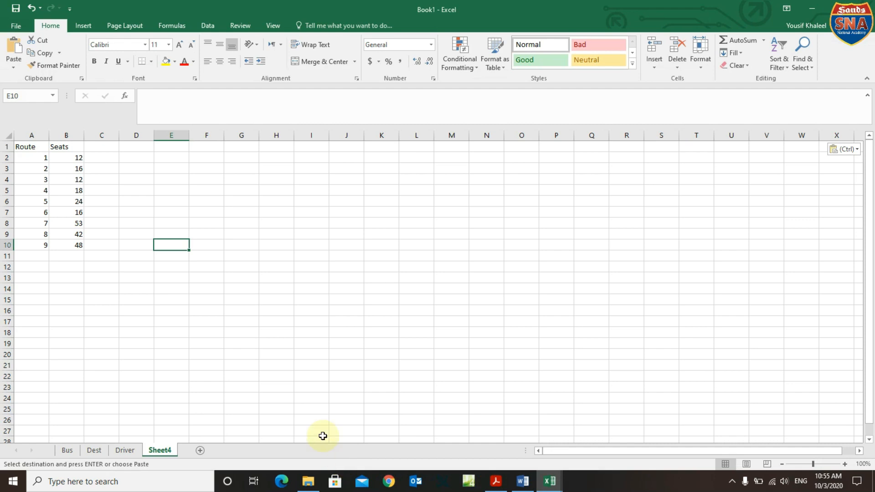
right_click(158, 450)
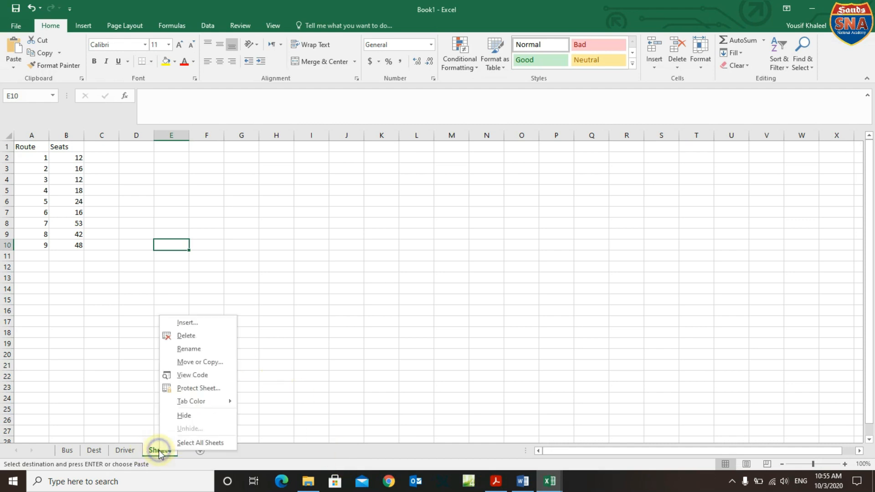
click(182, 350)
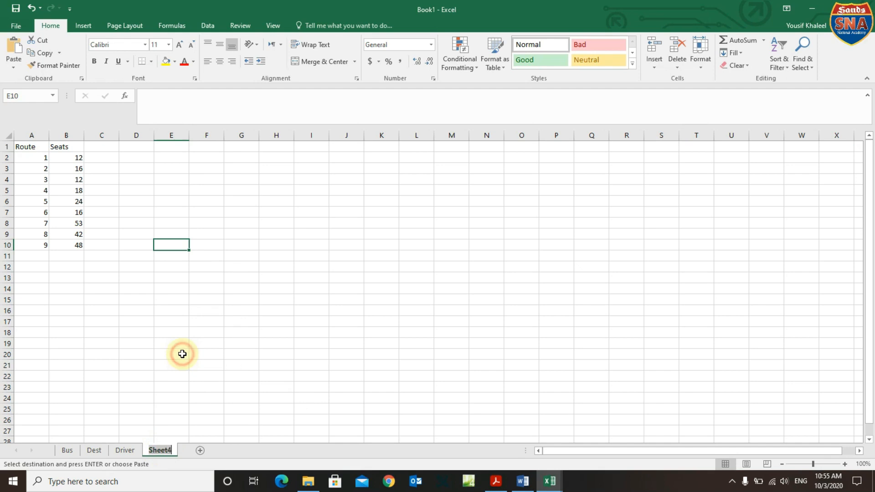
click(497, 482)
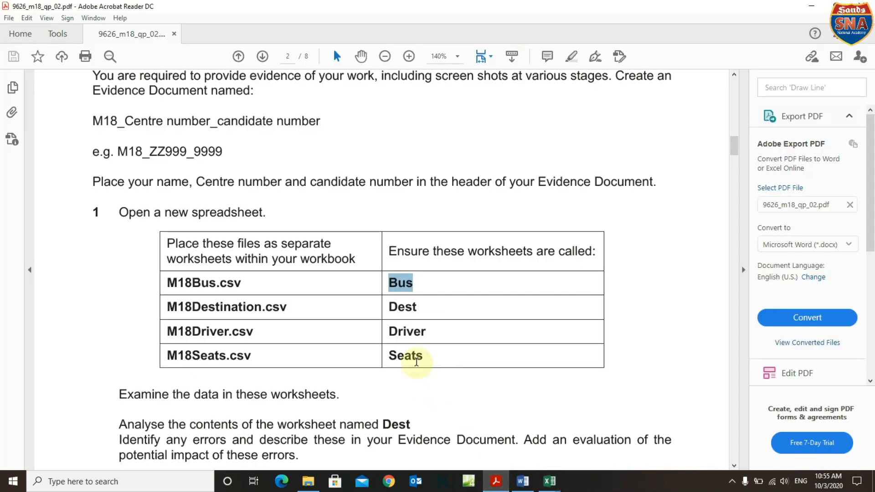
double_click(410, 356)
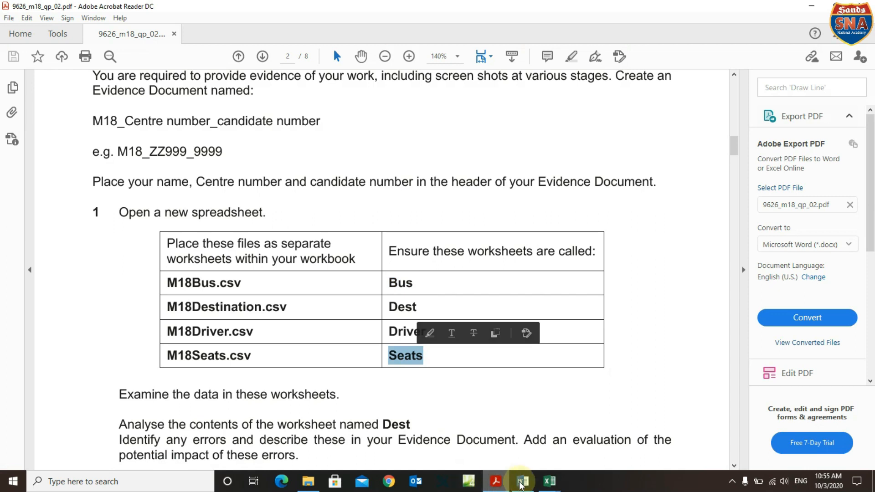
mouse_move(549, 481)
click(340, 438)
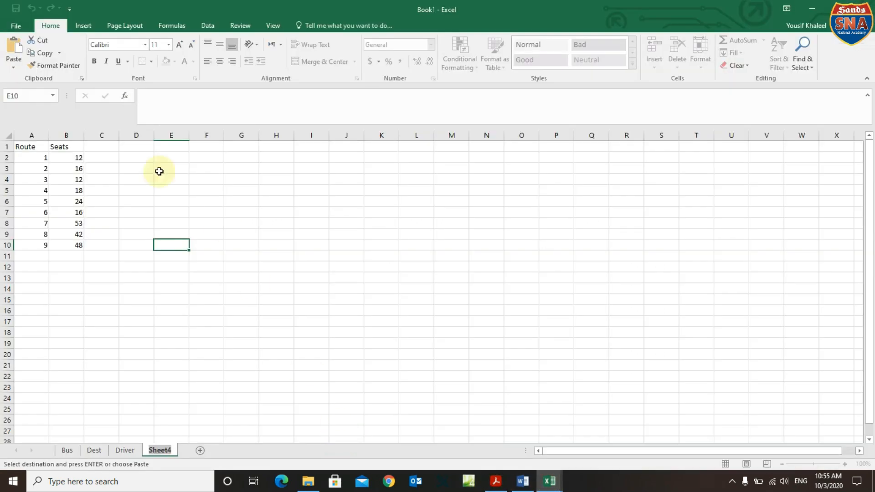
text(S)
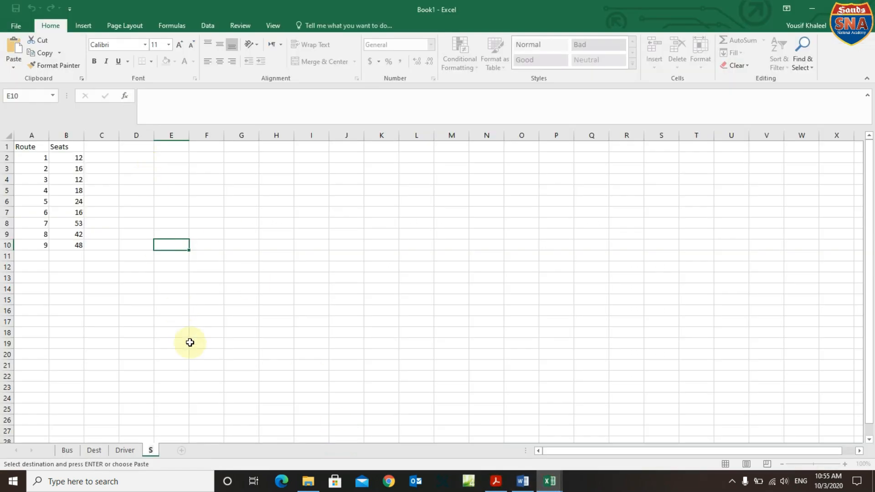
key(Return)
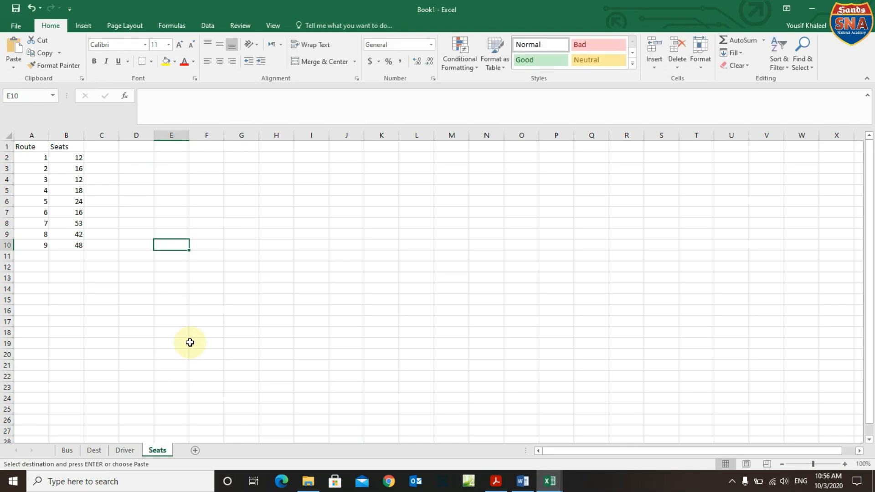
click(67, 450)
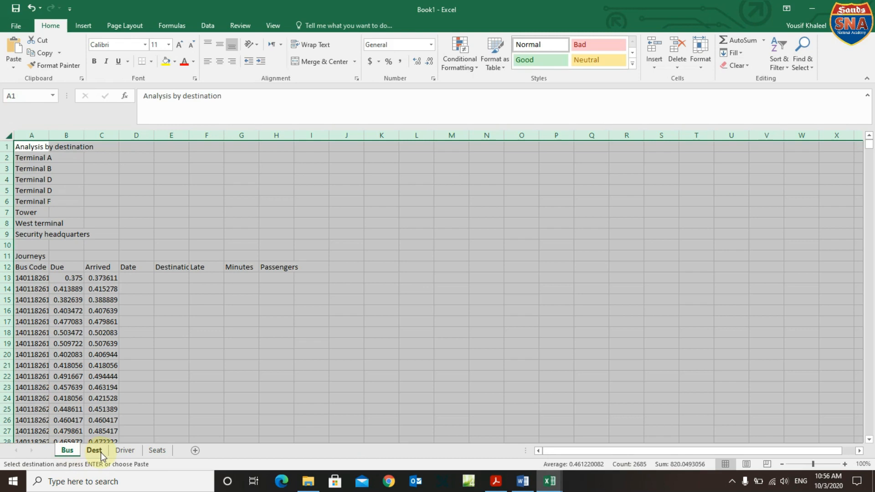
Review the Dest, Driver and Seats sheets and scroll through the exam PDF task.
click(97, 452)
click(125, 450)
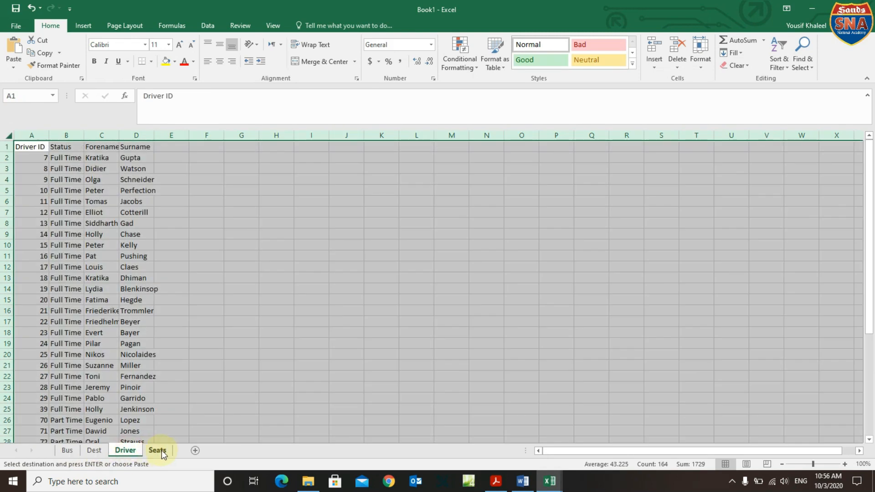
click(157, 450)
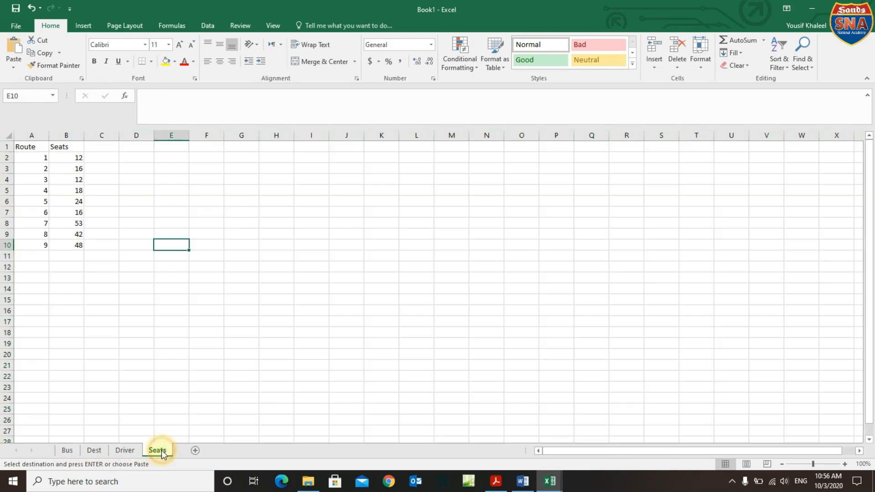
click(494, 484)
scroll(375, 343, down, 3)
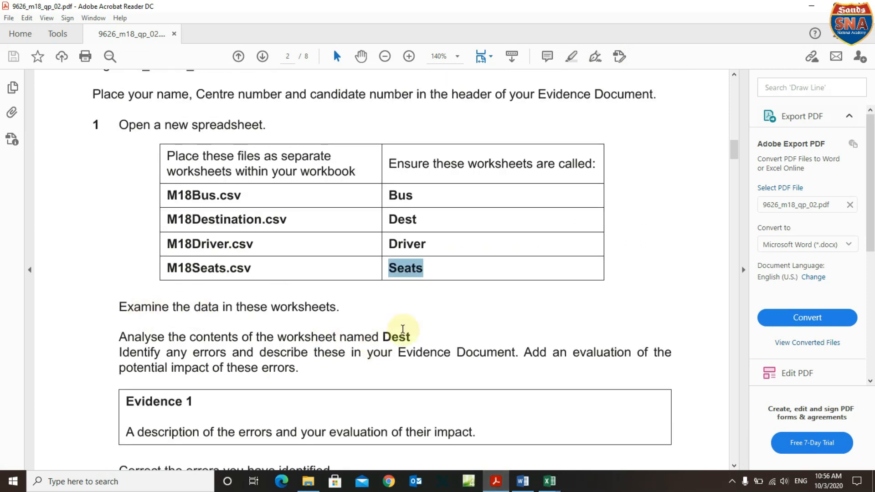
mouse_move(545, 481)
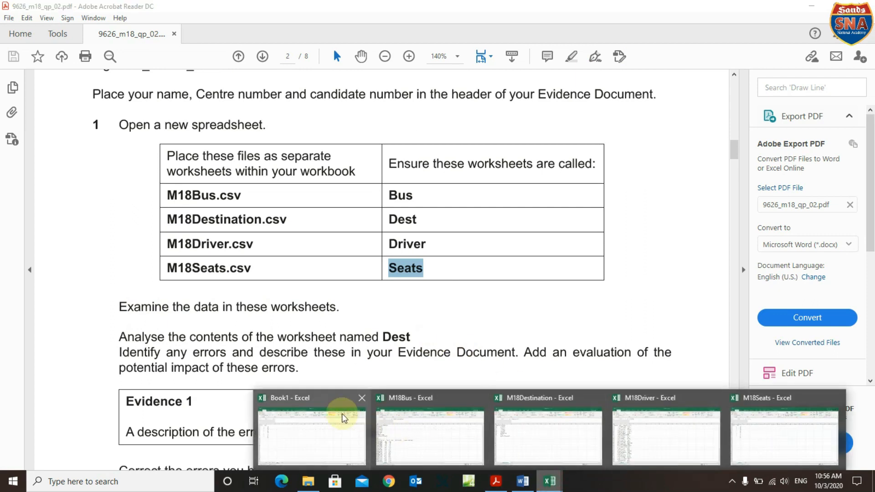
click(337, 438)
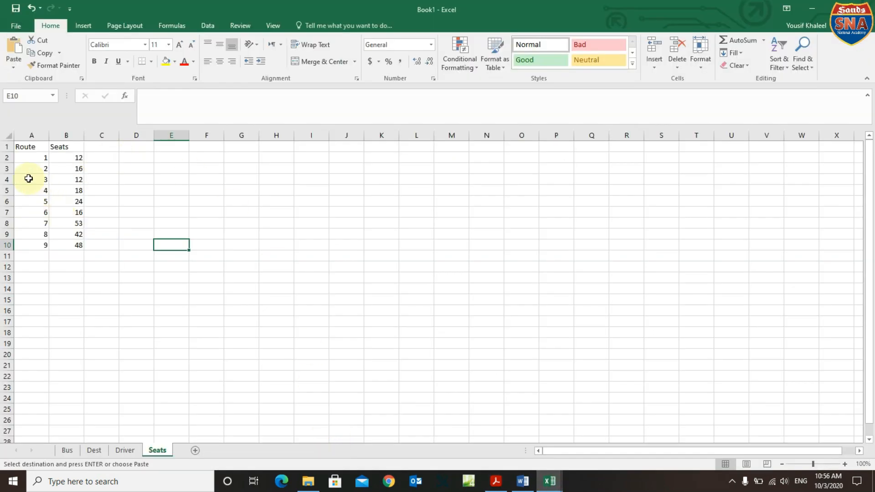
Autofit every column on the Bus sheet and centre all its data.
click(67, 450)
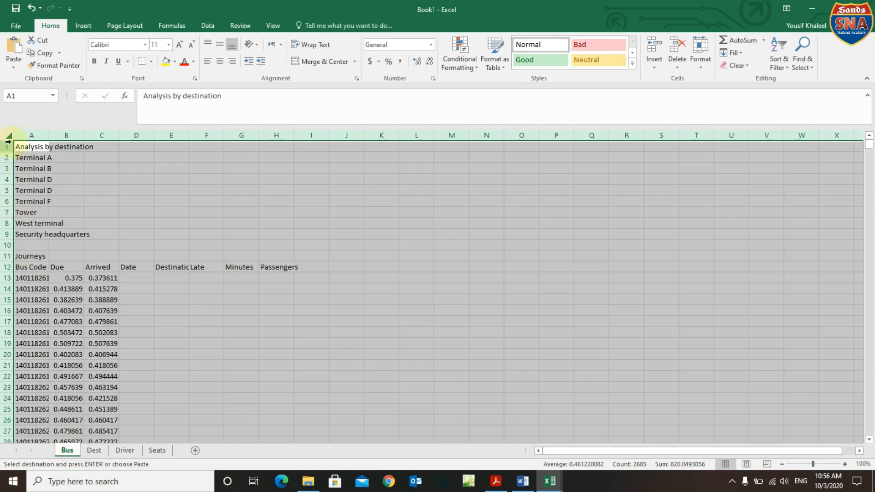
double_click(49, 135)
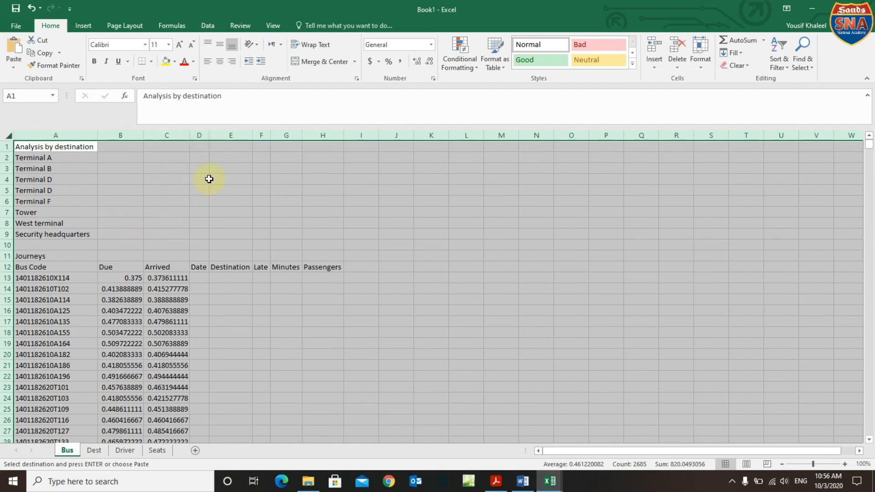
click(224, 58)
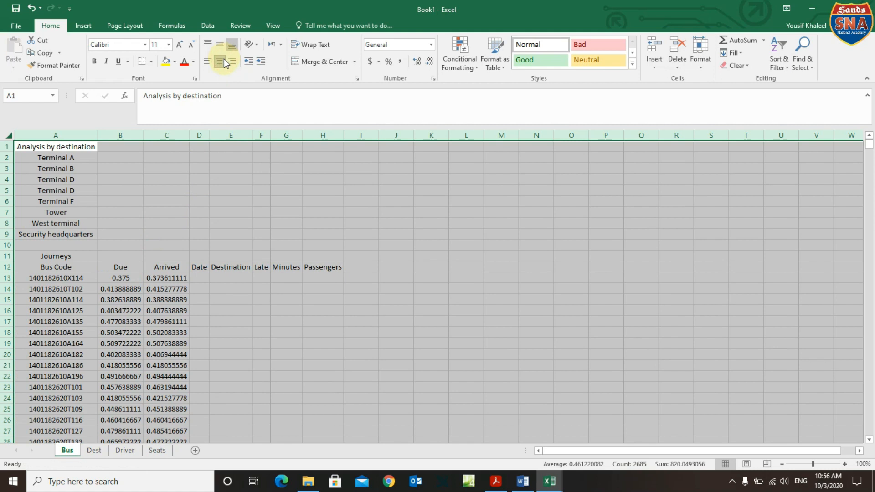
click(264, 205)
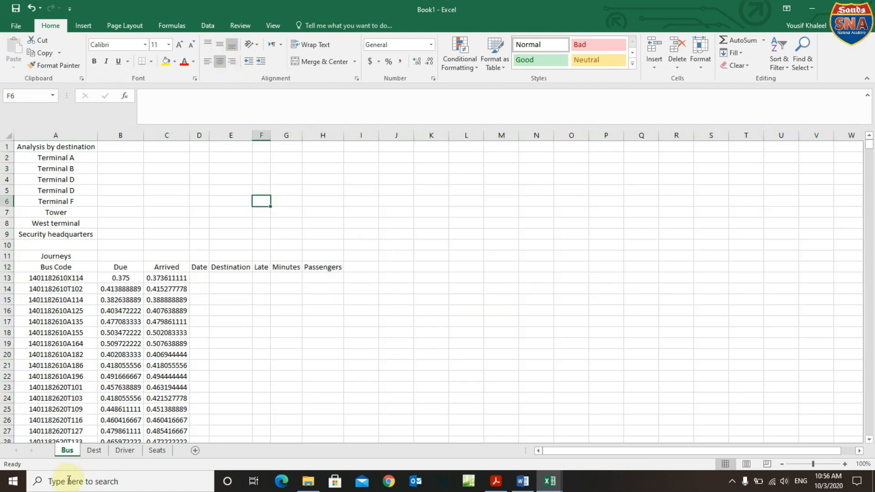
click(92, 452)
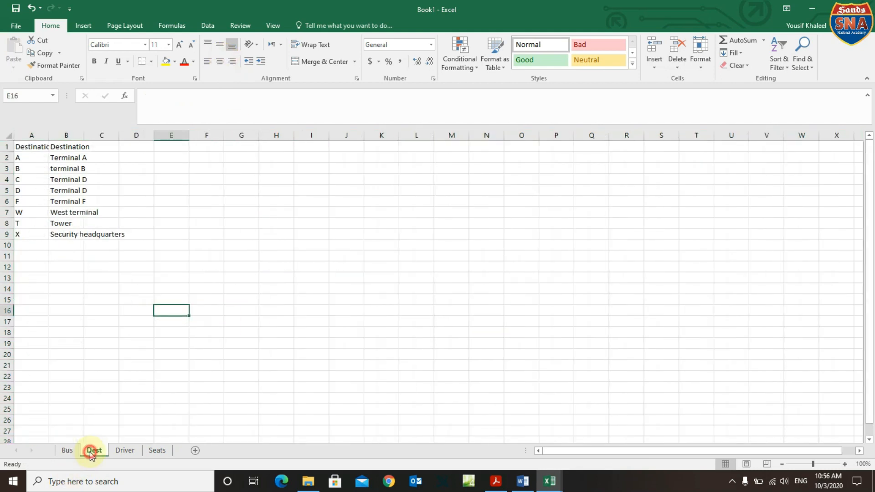
Autofit the columns and centre all data on the Dest and Driver sheets.
click(9, 135)
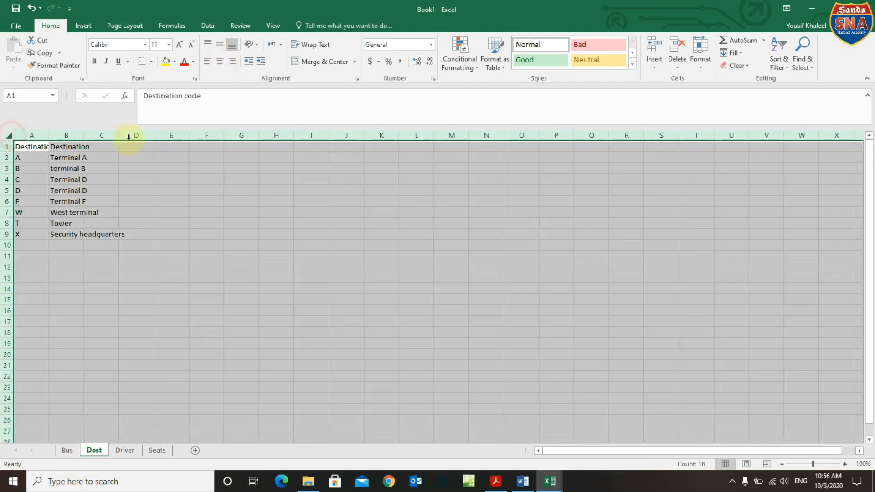
double_click(49, 135)
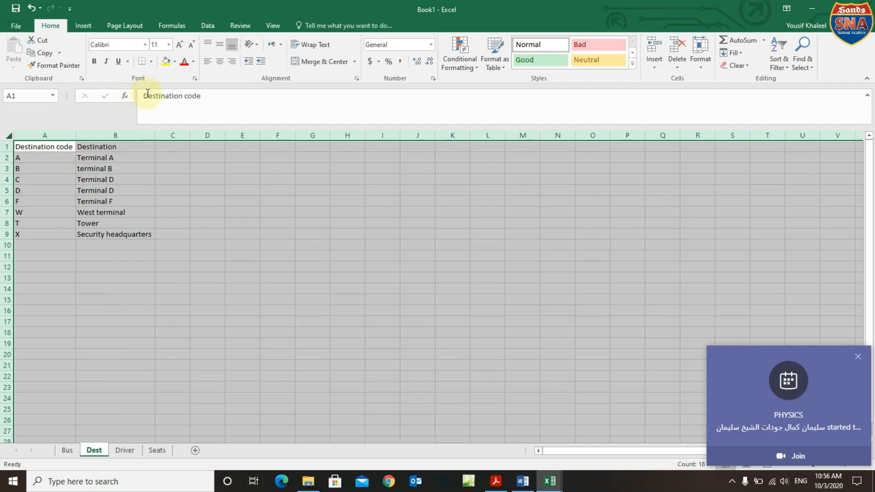
click(220, 62)
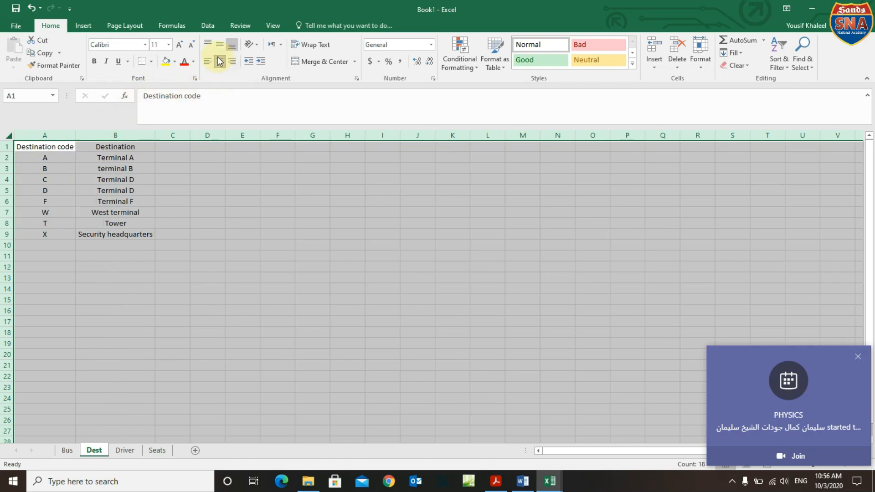
click(124, 449)
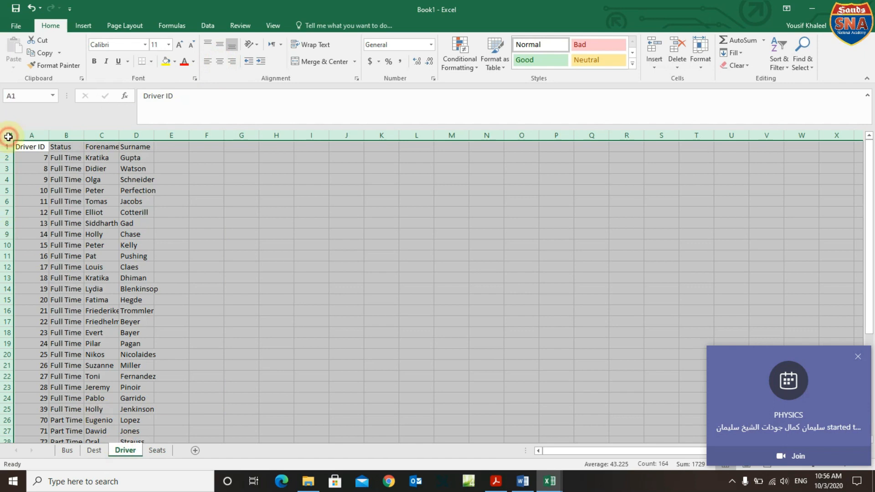
double_click(52, 136)
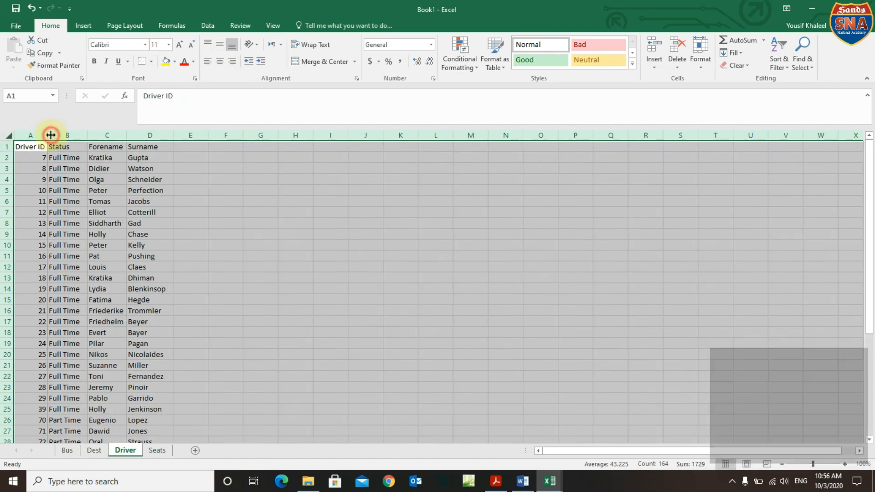
click(221, 62)
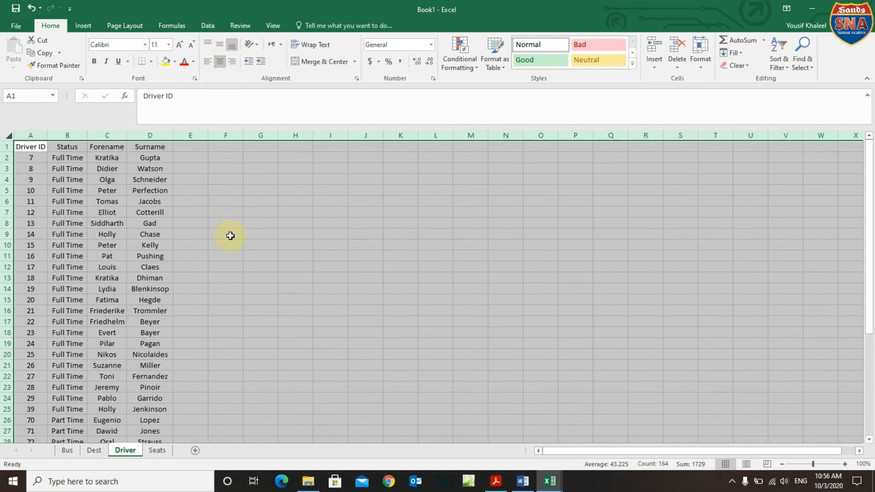
Autofit the Route and Seats columns and centre the Seats sheet data.
click(157, 450)
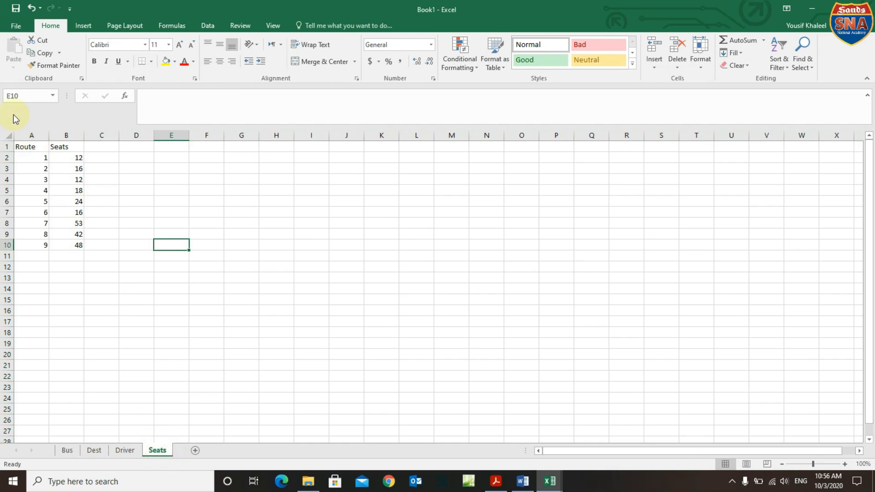
click(6, 136)
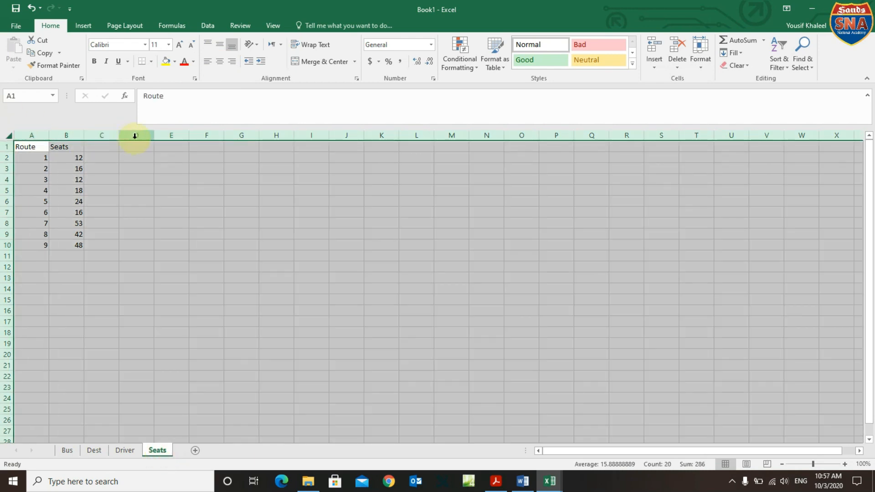
double_click(49, 134)
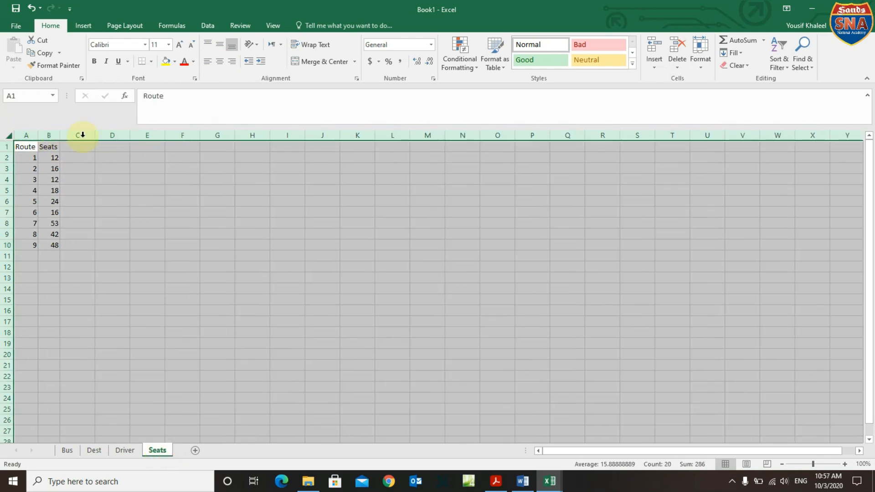
click(215, 67)
click(197, 223)
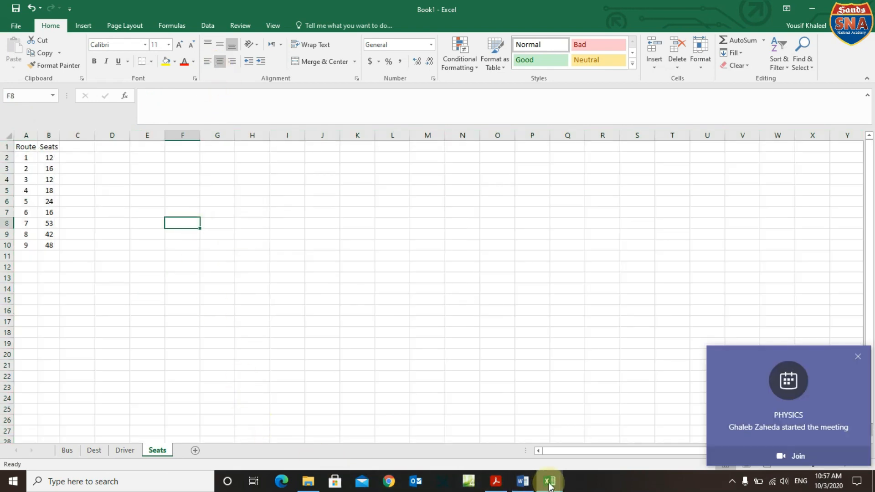
click(303, 446)
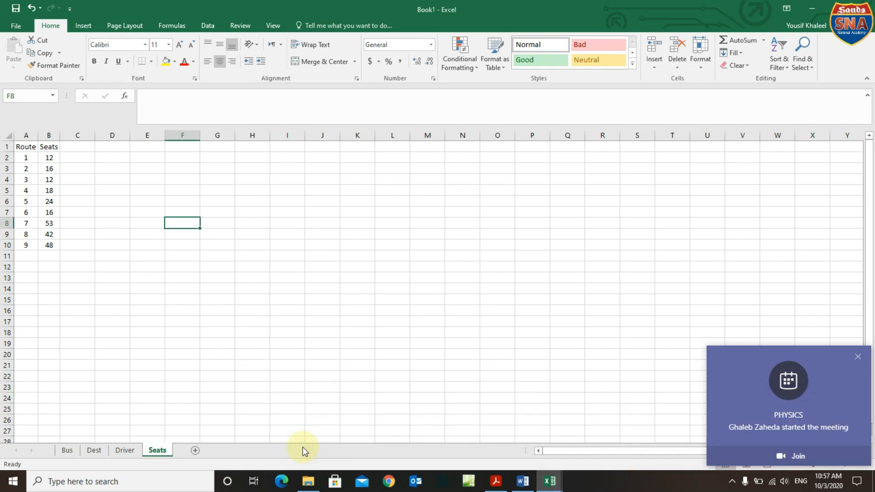
click(498, 478)
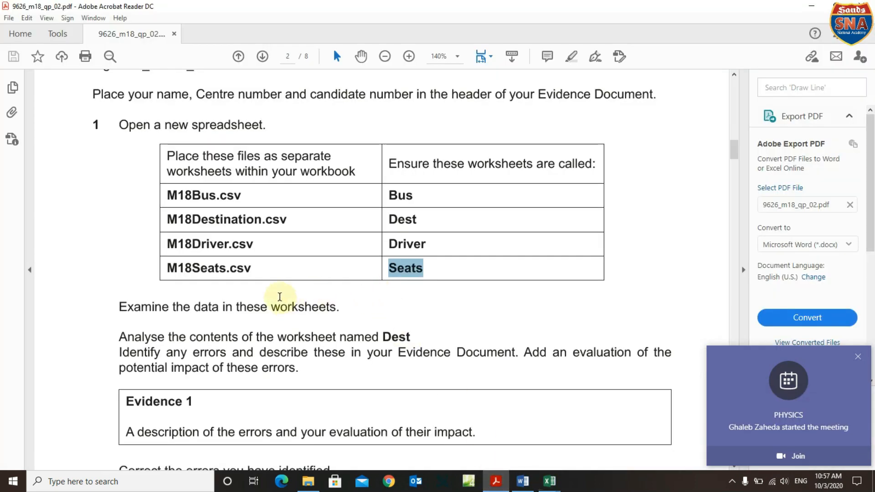
Highlight the PDF instructions to analyse the Dest worksheet and describe its errors.
scroll(280, 297, down, 3)
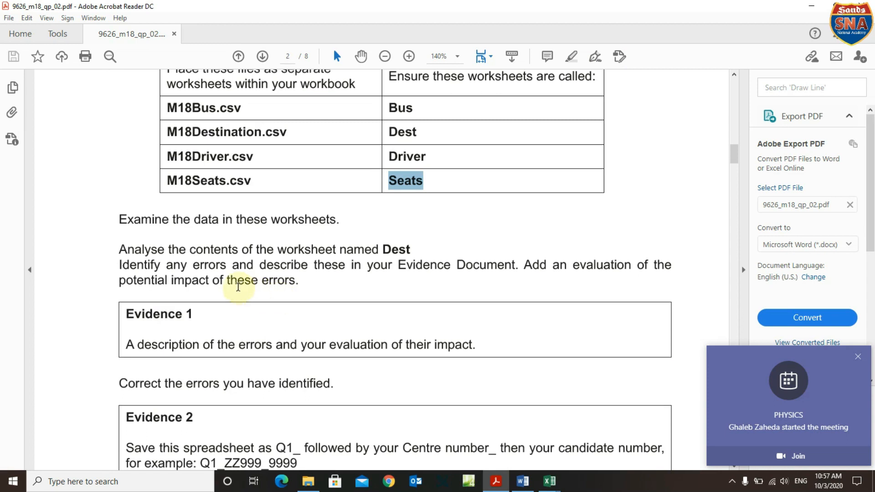
click(116, 252)
drag(115, 252, 161, 255)
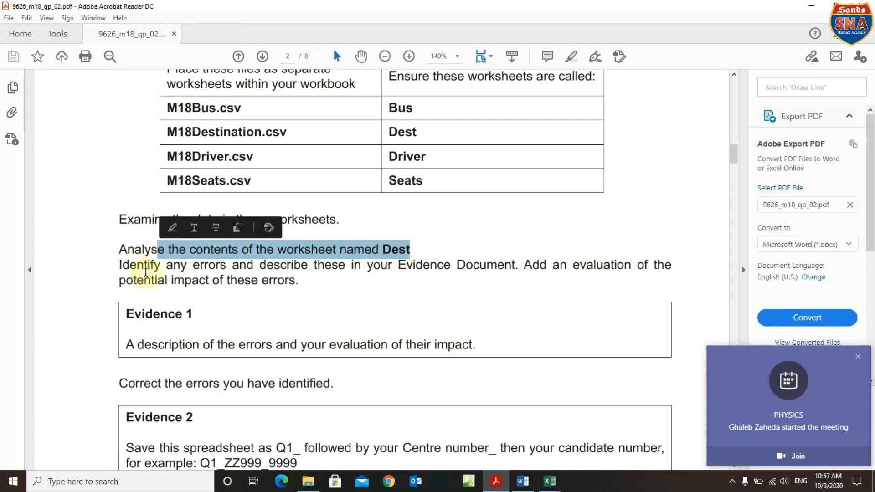
drag(120, 267, 651, 273)
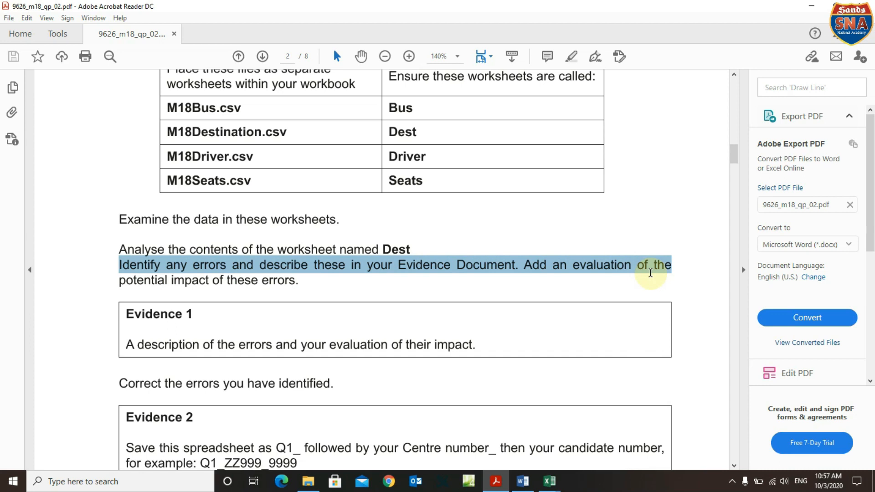
drag(650, 273, 651, 273)
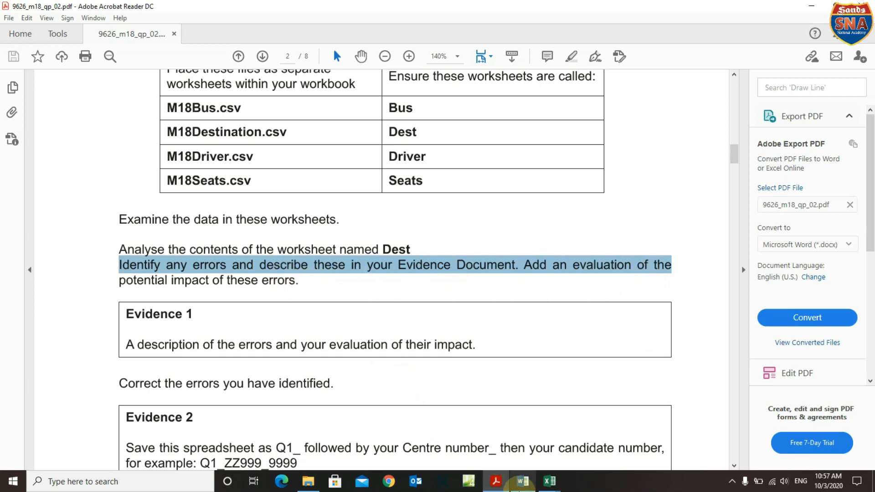
mouse_move(550, 483)
click(275, 428)
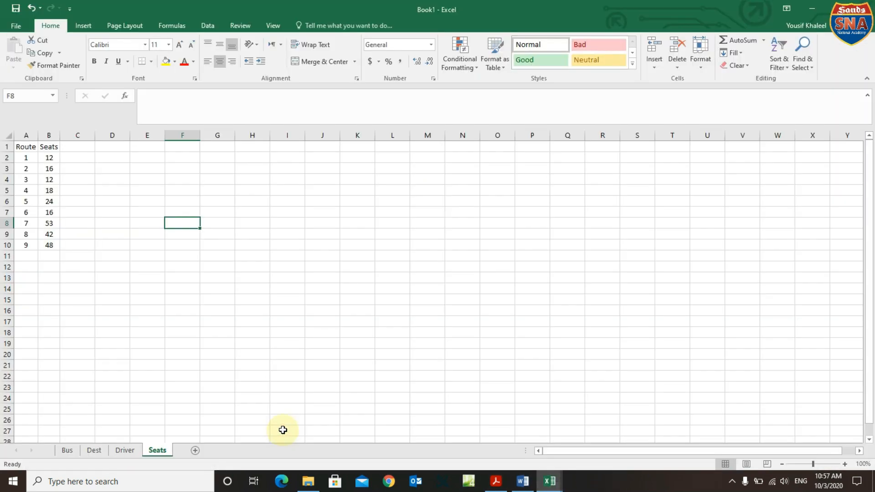
Inspect the Dest entries and capitalise B3 from 'terminal B' to 'Terminal B'.
click(93, 451)
click(91, 355)
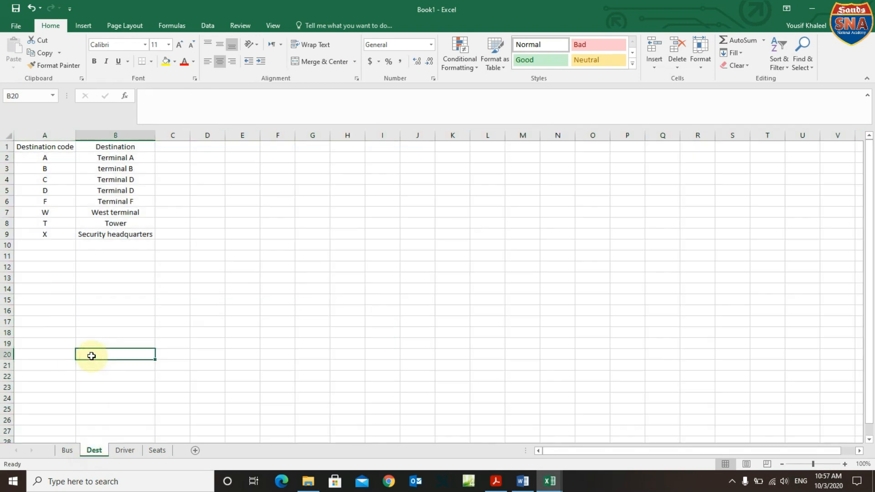
click(59, 161)
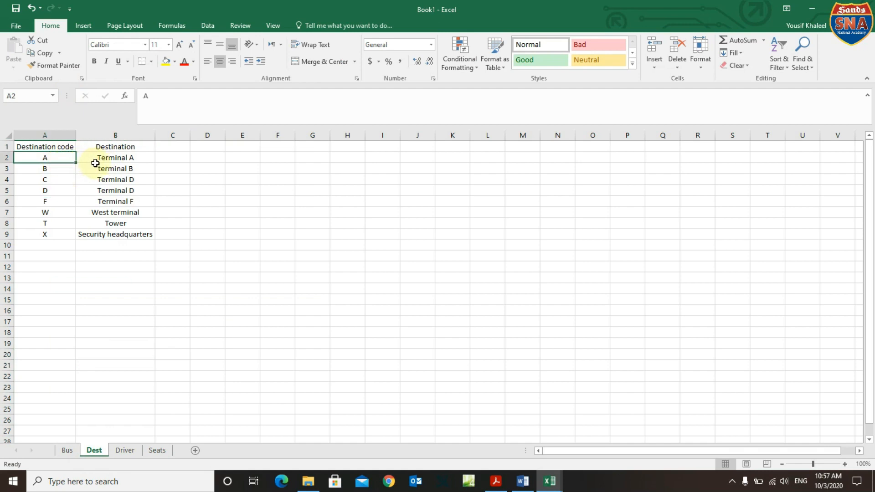
click(96, 161)
click(54, 178)
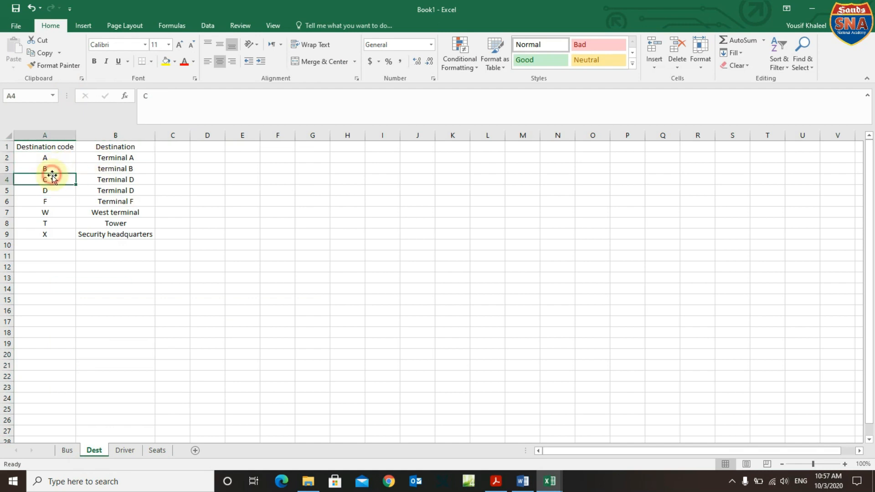
click(87, 169)
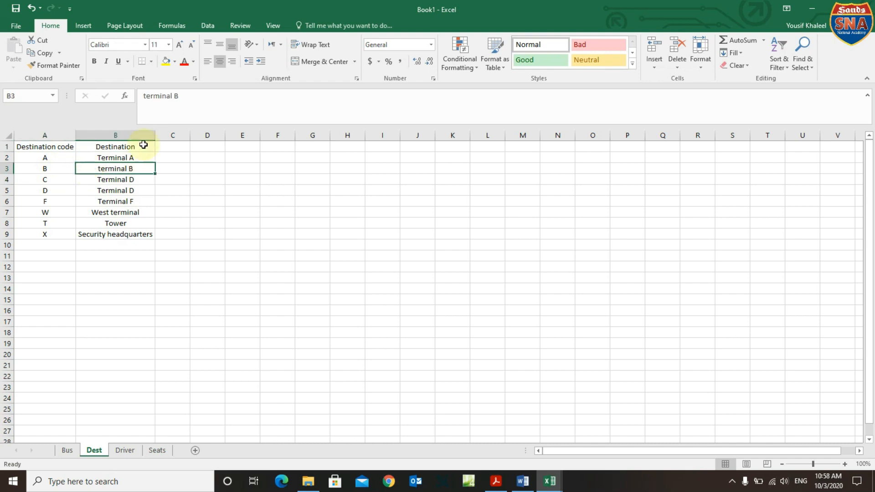
click(145, 93)
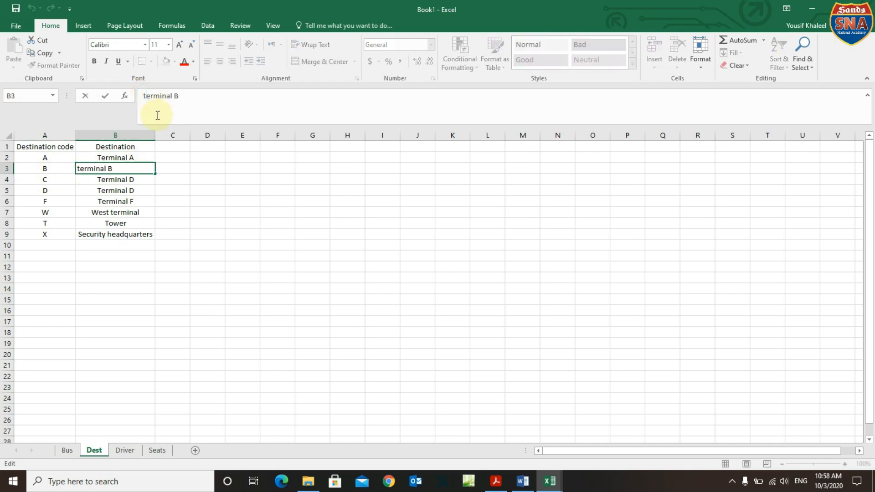
key(BackSpace)
text(T)
click(165, 190)
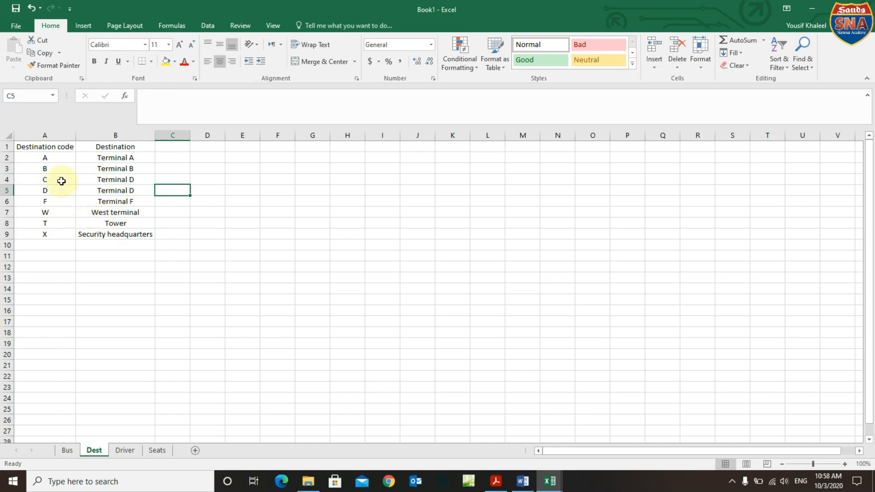
Correct B4 from Terminal D to Terminal C to match code C.
click(131, 181)
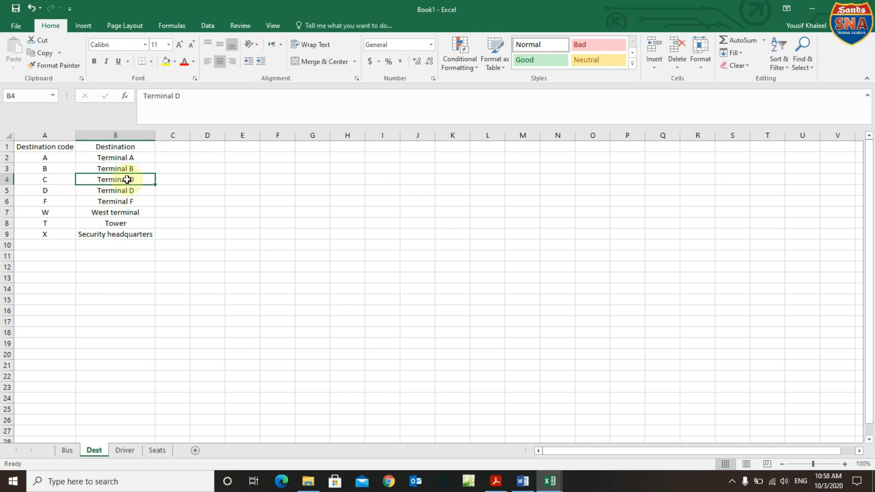
click(60, 179)
click(93, 178)
click(68, 178)
click(94, 180)
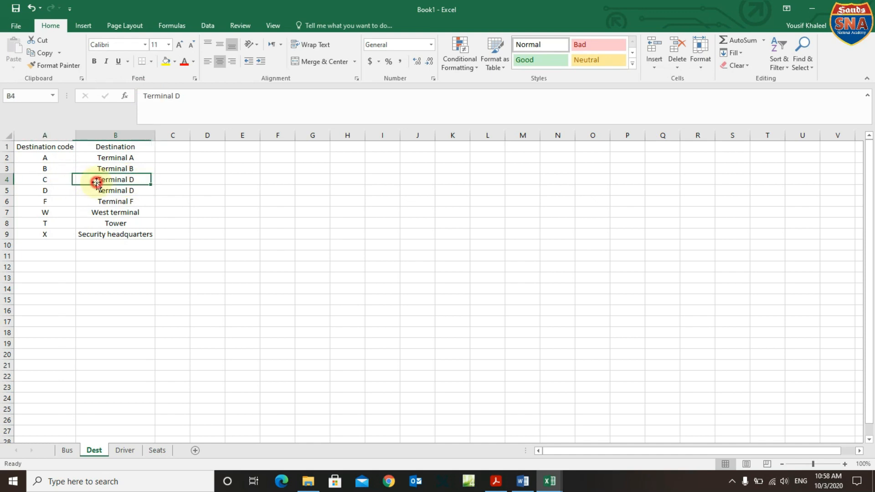
click(185, 98)
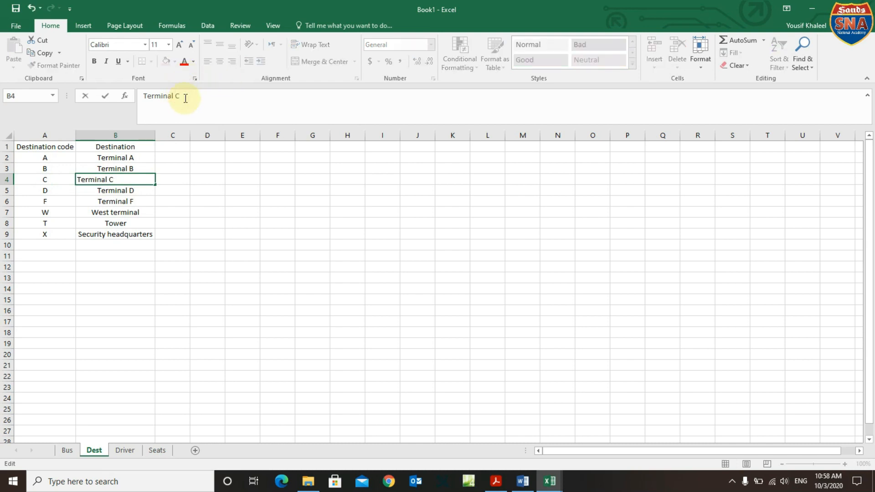
click(59, 193)
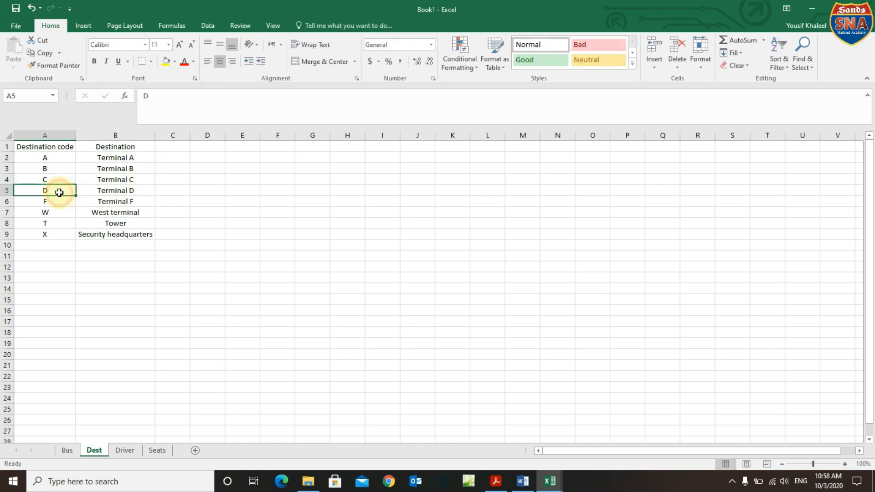
Check the remaining codes F, W, T and X, then select Tower row 8.
click(111, 192)
click(54, 202)
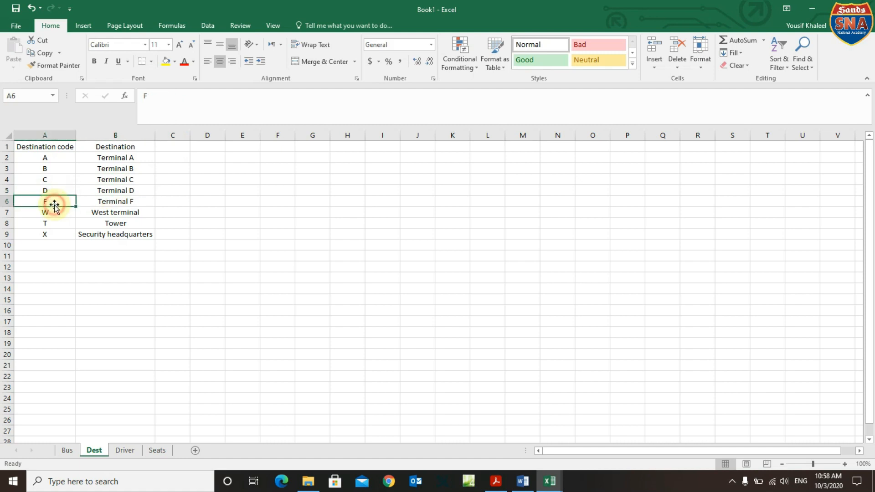
click(108, 201)
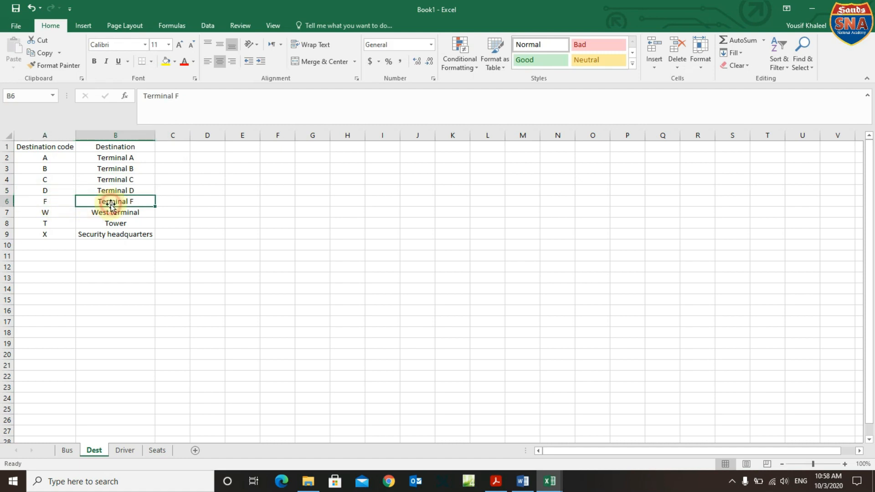
click(56, 214)
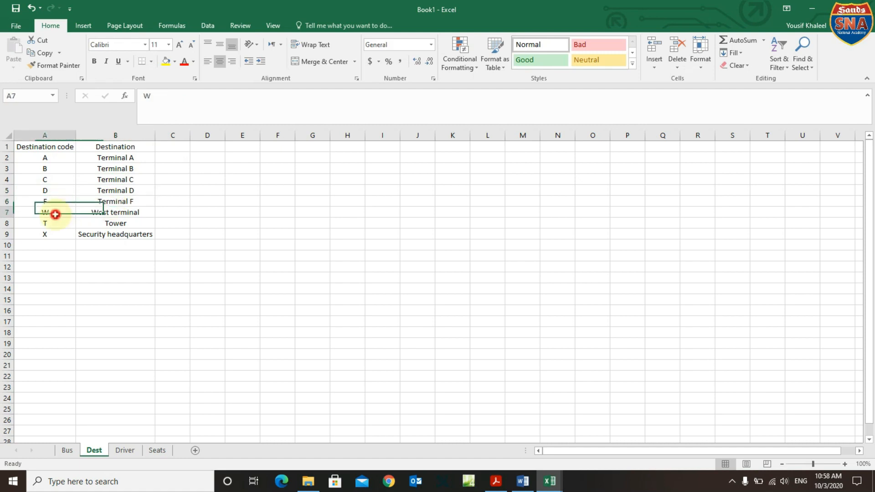
click(100, 215)
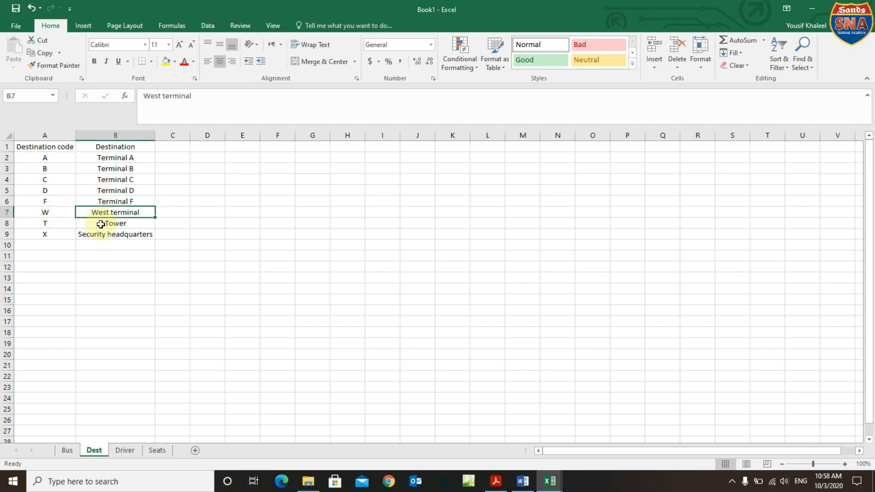
click(57, 223)
click(63, 235)
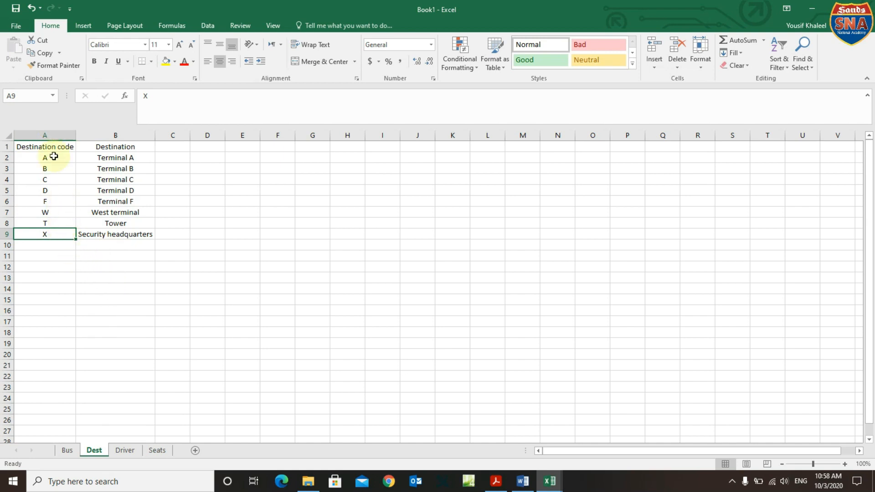
click(54, 221)
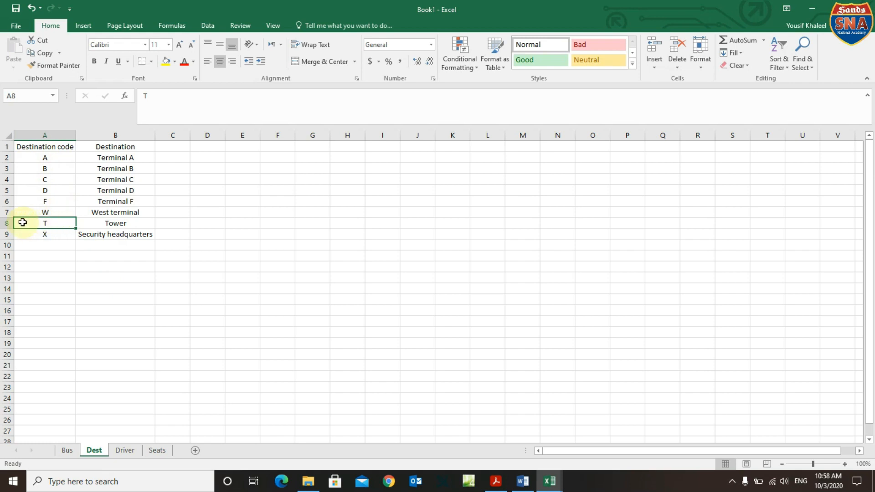
click(6, 223)
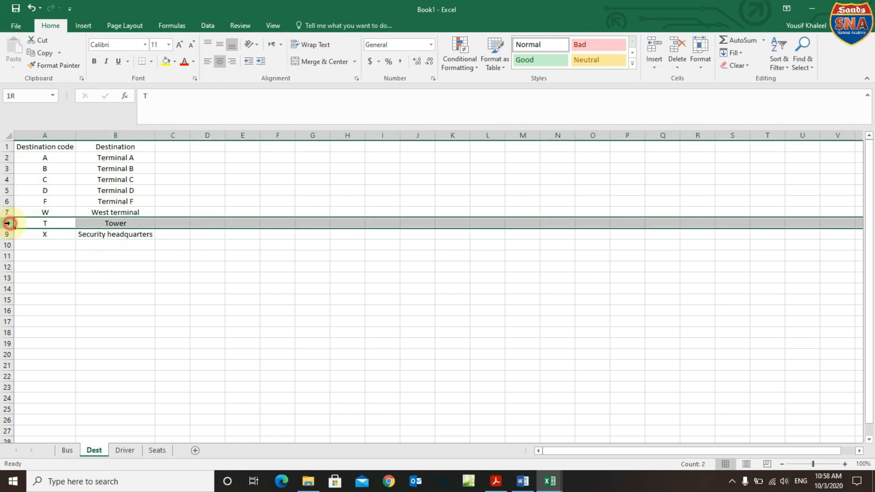
Cut the Tower row 8 and insert it above the West terminal row.
right_click(37, 227)
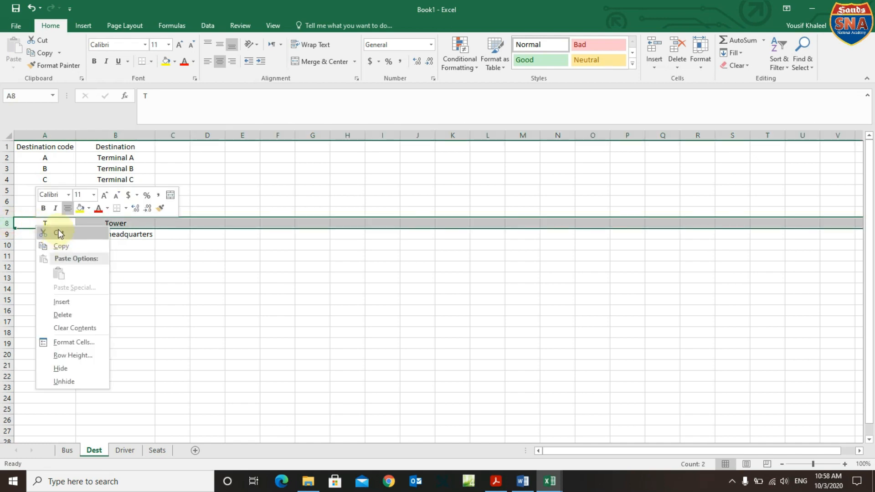
click(58, 230)
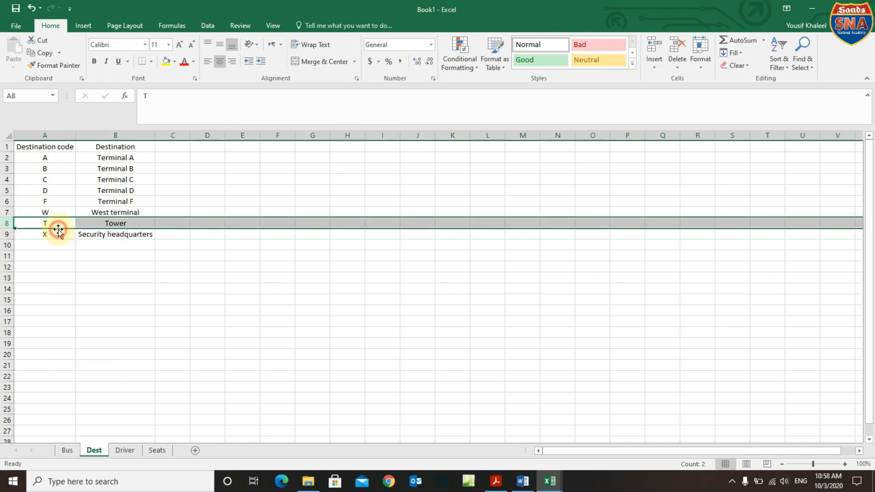
click(6, 212)
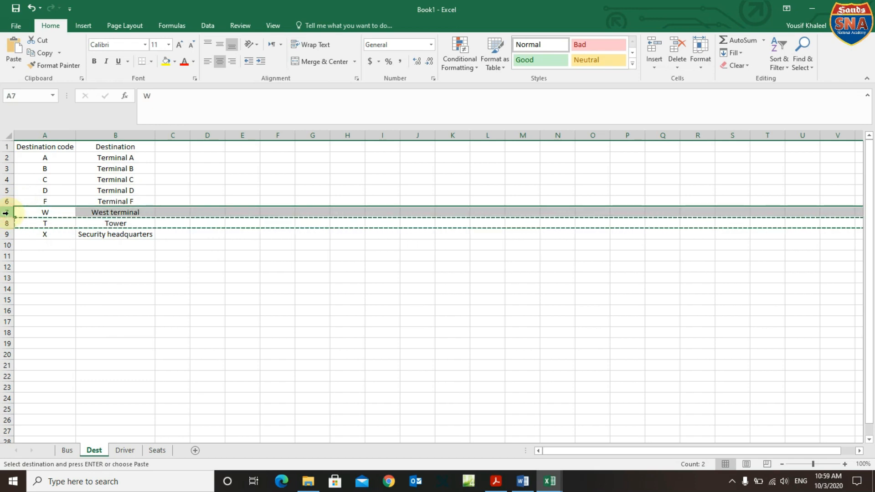
right_click(6, 213)
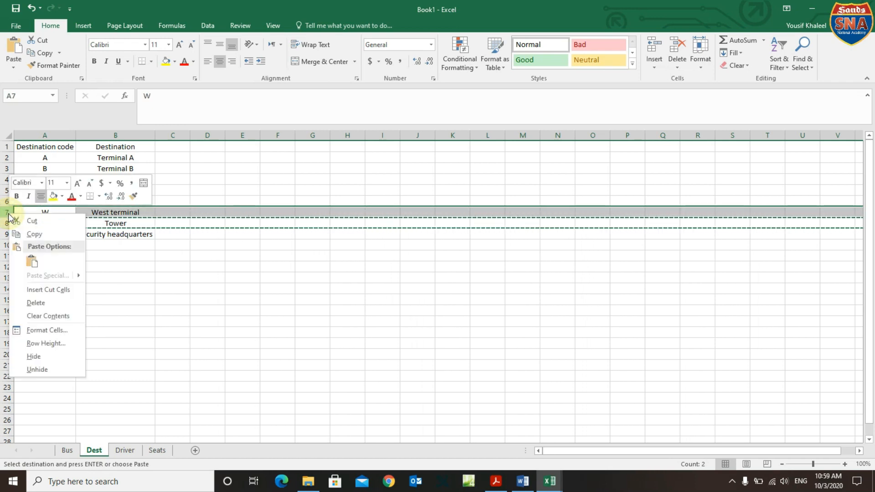
click(24, 290)
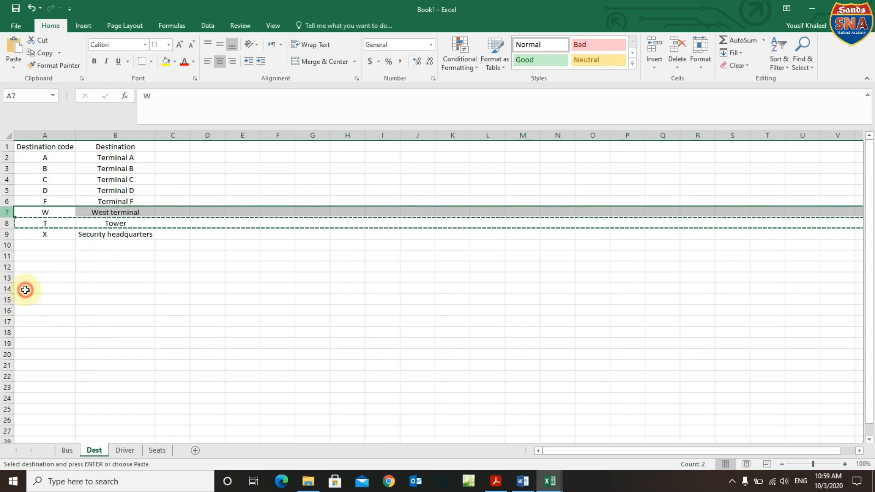
click(52, 278)
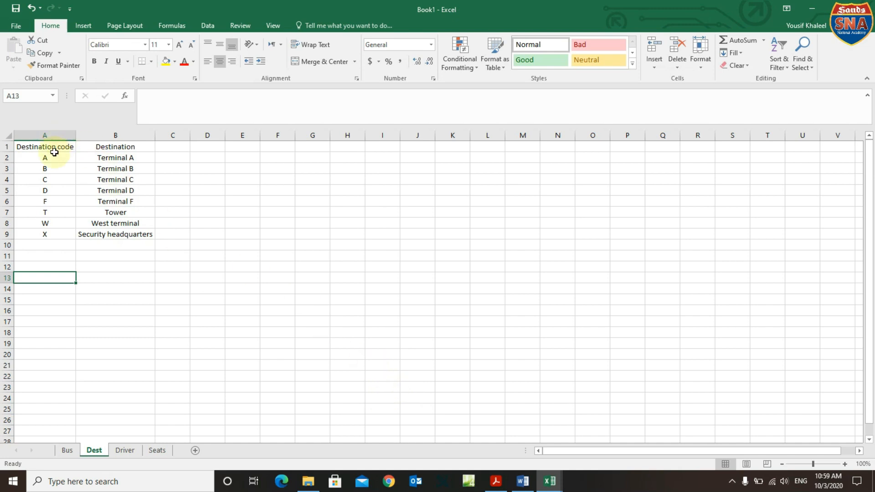
drag(54, 150, 103, 235)
Deselect the Dest table and bring the exam question PDF back to the front.
click(124, 276)
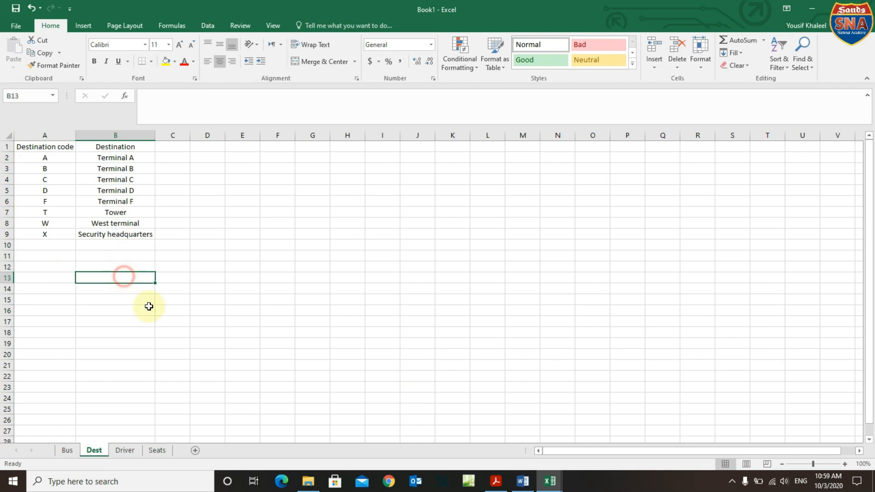
mouse_move(505, 486)
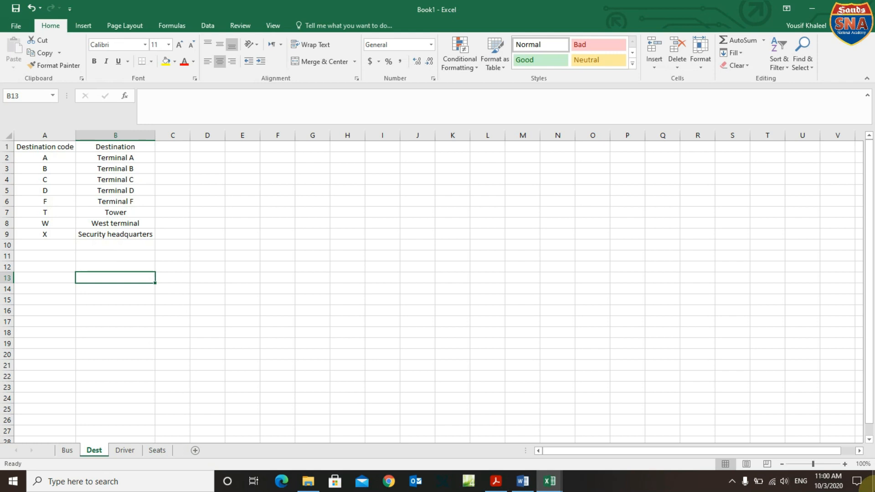
click(496, 481)
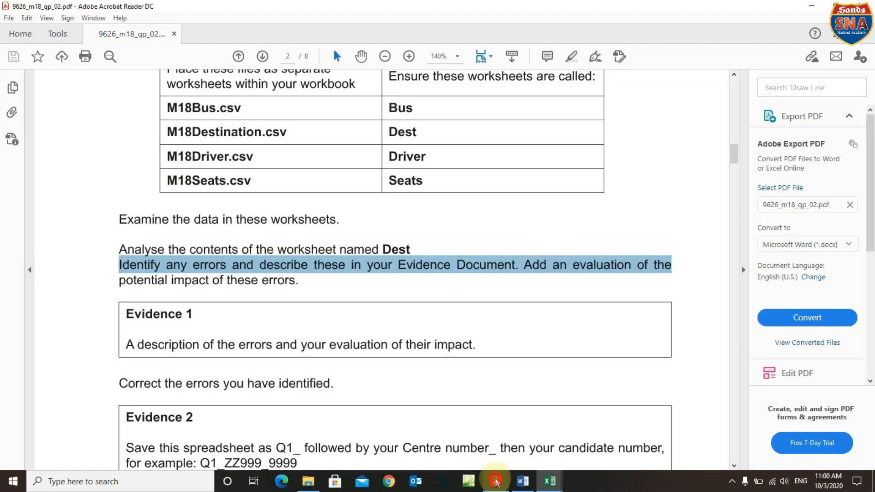
Scroll to question 2 in the PDF and highlight its first instruction line.
click(453, 347)
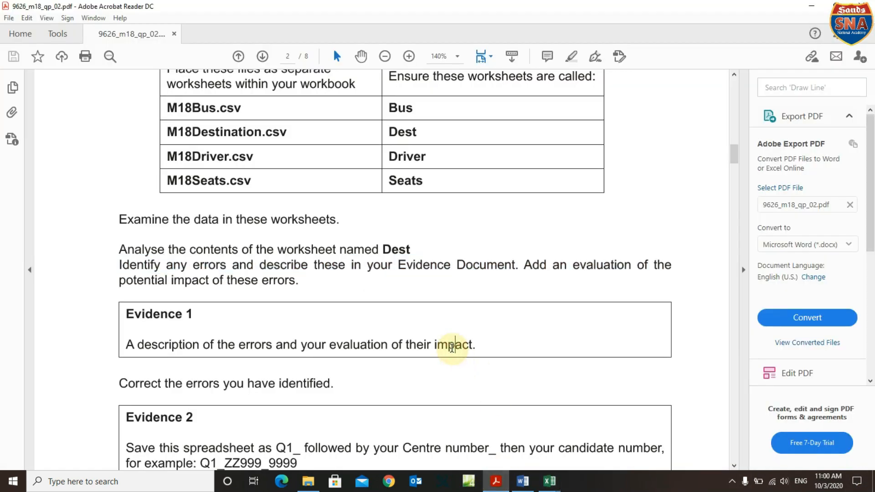
scroll(452, 349, down, 3)
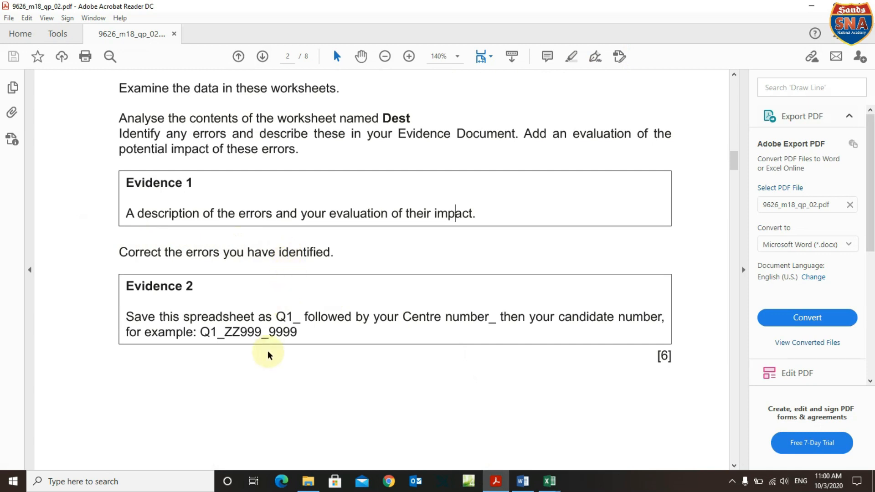
scroll(267, 354, down, 6)
scroll(268, 357, down, 4)
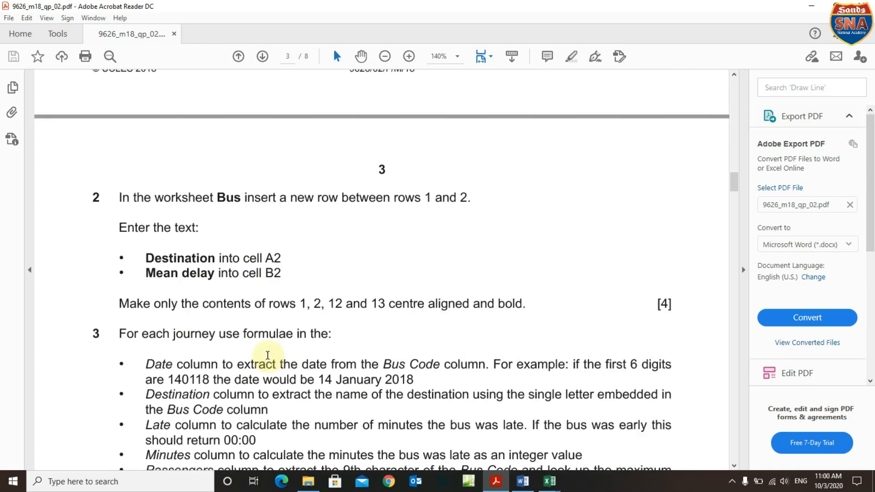
drag(119, 197, 453, 201)
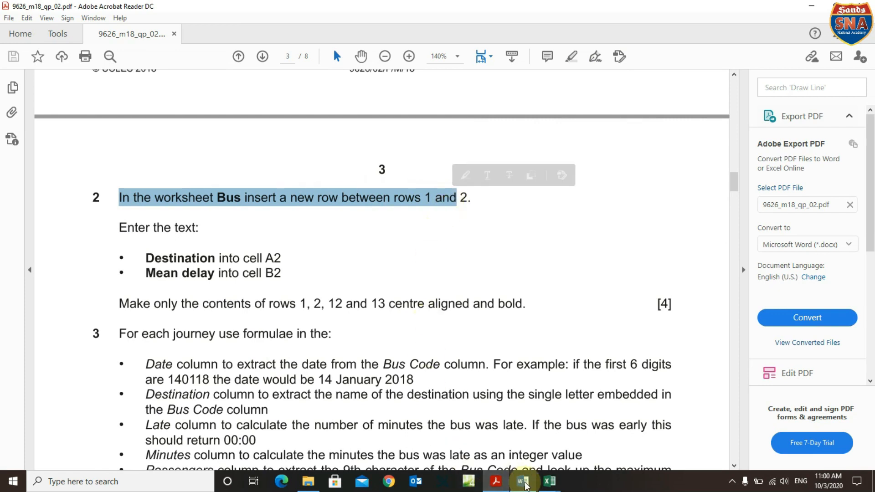
mouse_move(547, 483)
click(344, 437)
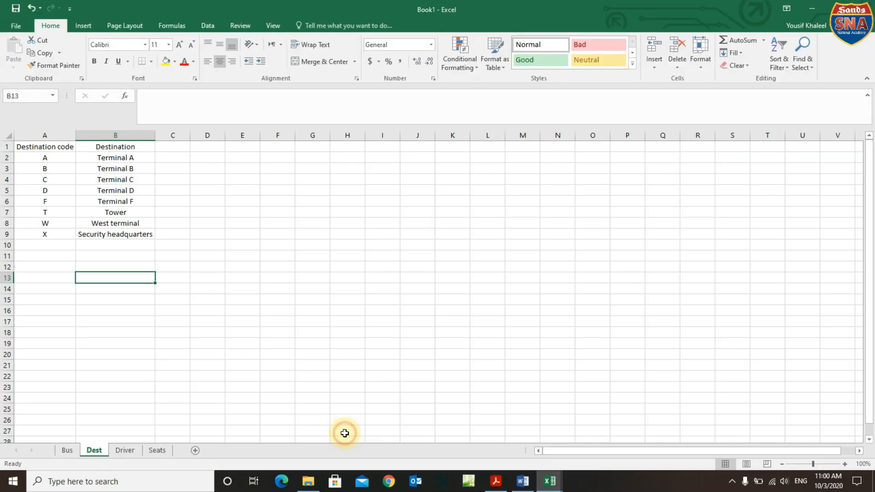
Insert a blank row 2 above Terminal A on the Bus sheet.
click(66, 450)
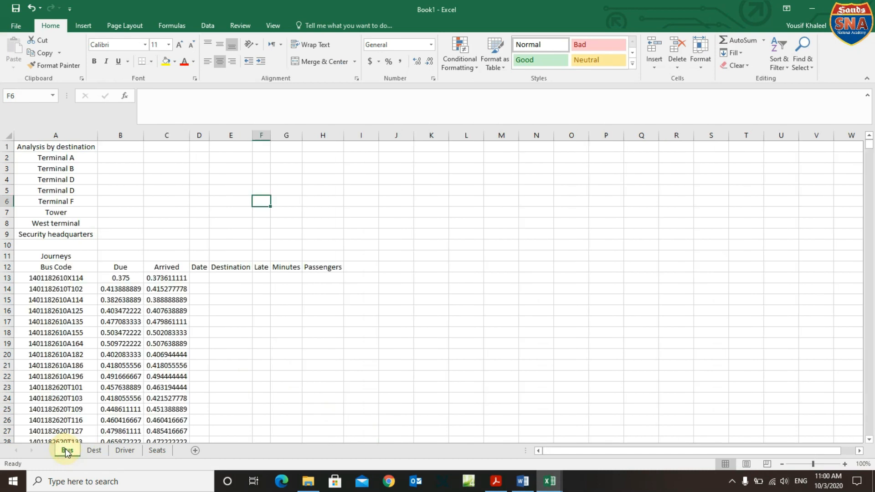
click(6, 159)
right_click(6, 158)
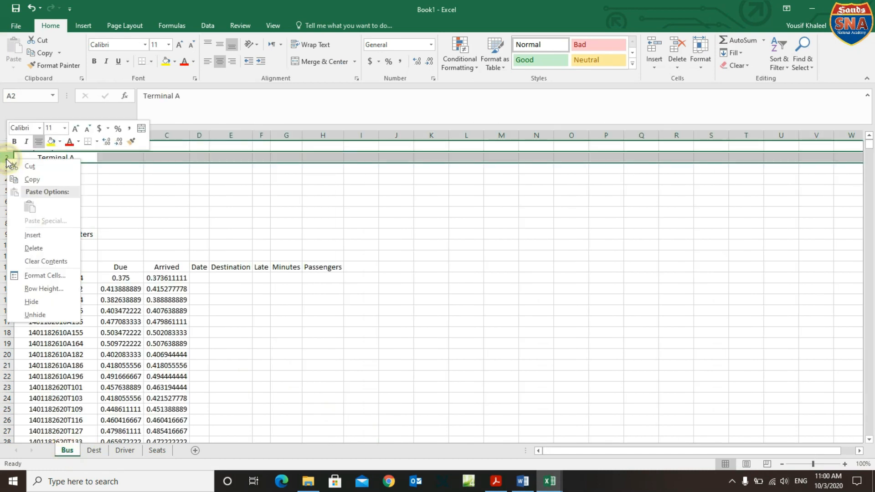
click(38, 240)
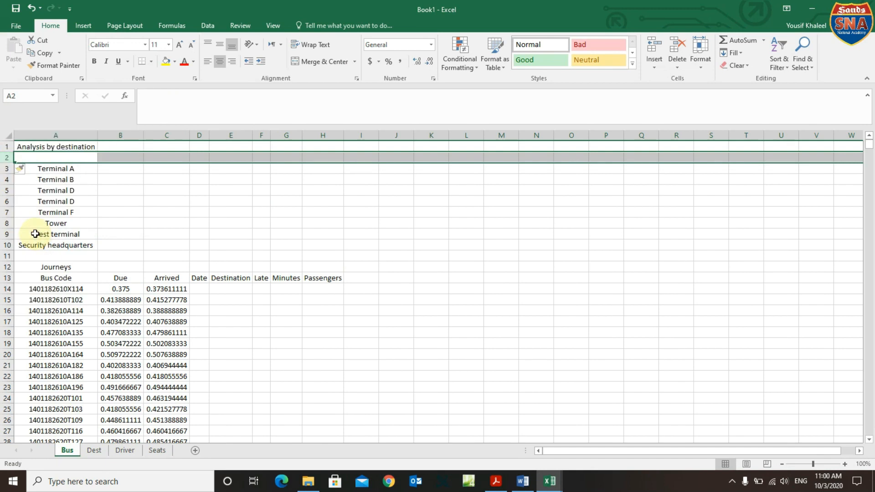
Copy the word 'Destination' from the question PDF and paste it into cell A2.
click(497, 481)
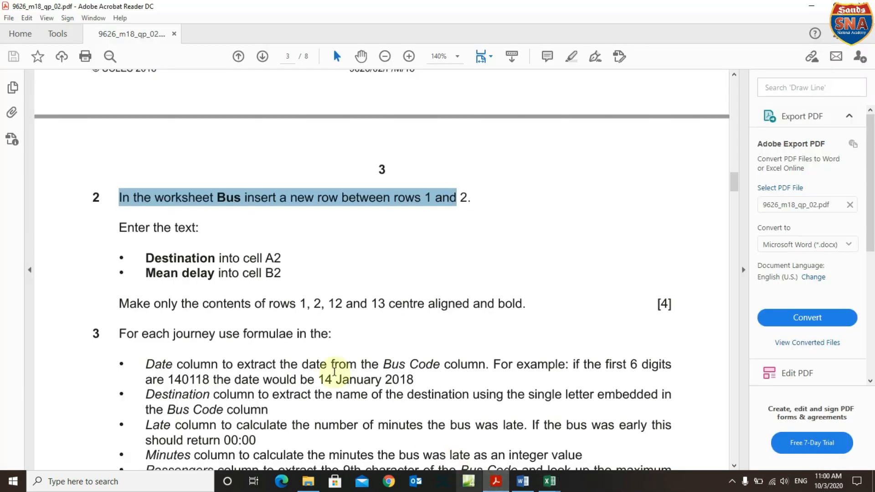
double_click(153, 259)
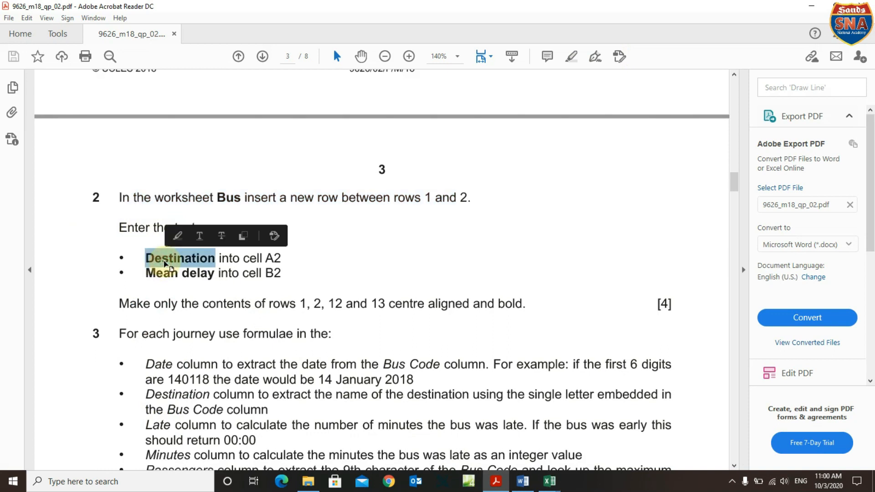
right_click(167, 265)
click(187, 272)
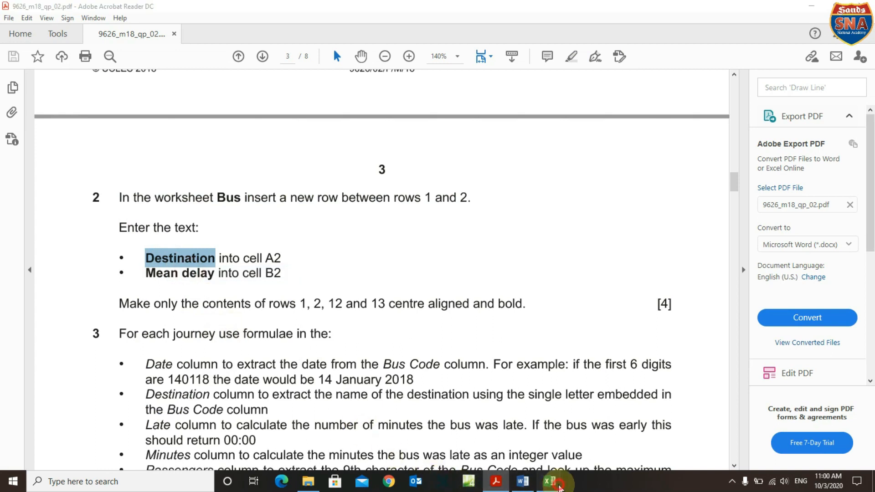
mouse_move(550, 481)
click(317, 437)
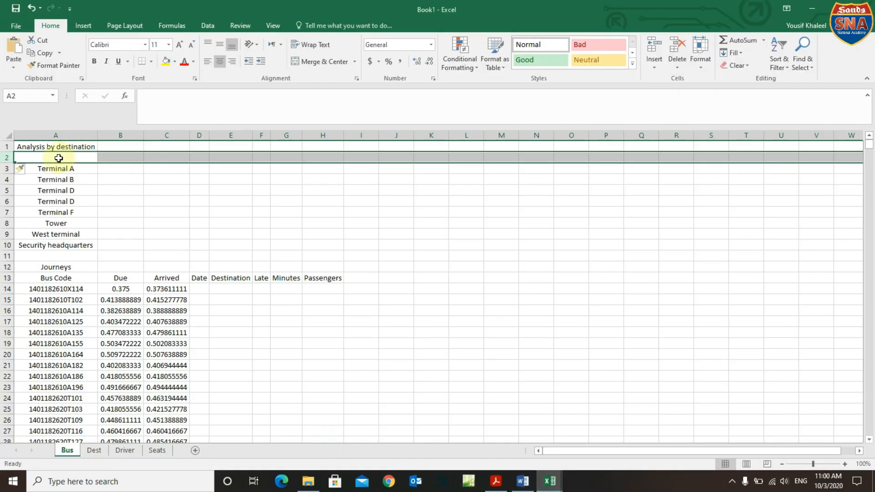
click(59, 158)
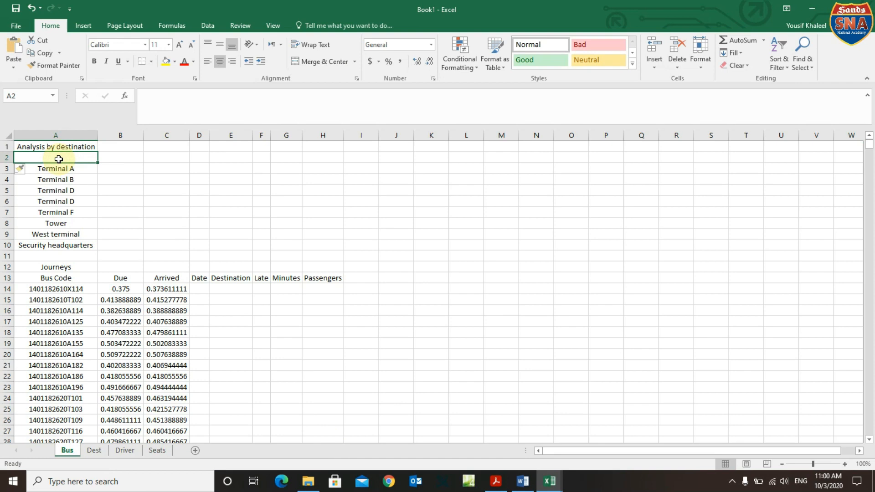
key(ctrl+v)
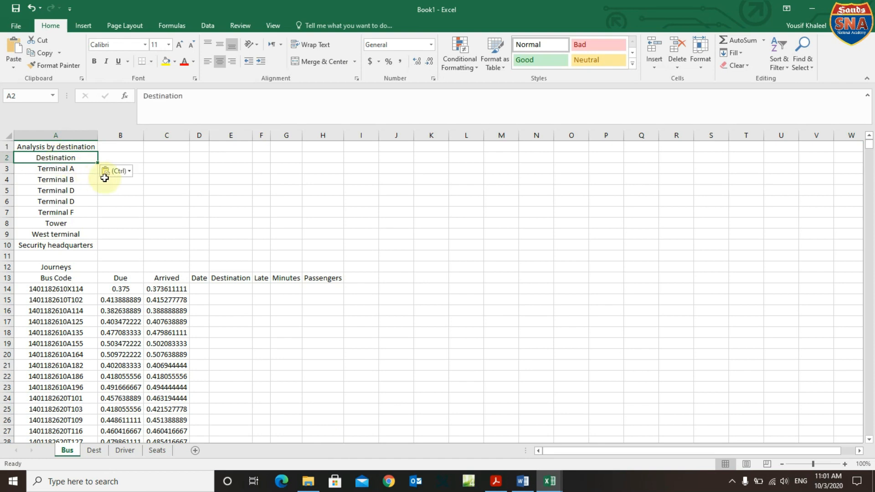
Copy 'Mean delay' from the question paper and paste it into Bus sheet cell B2.
click(496, 481)
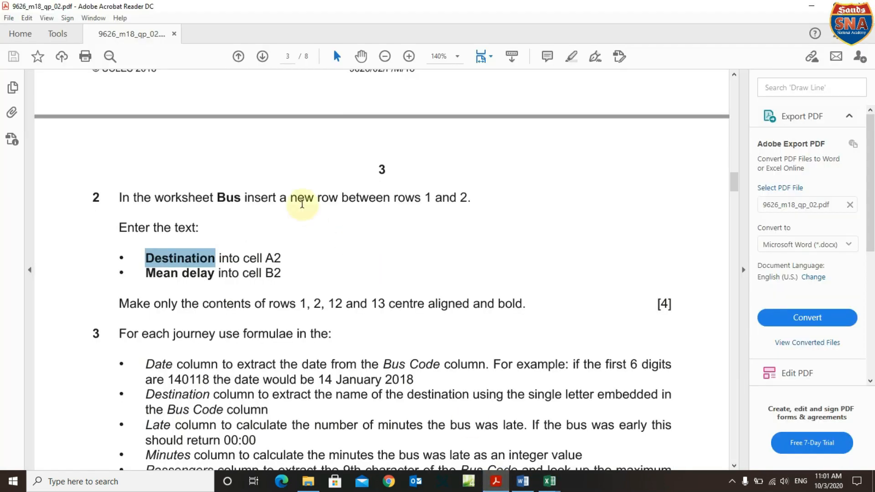
drag(146, 274, 196, 275)
right_click(197, 277)
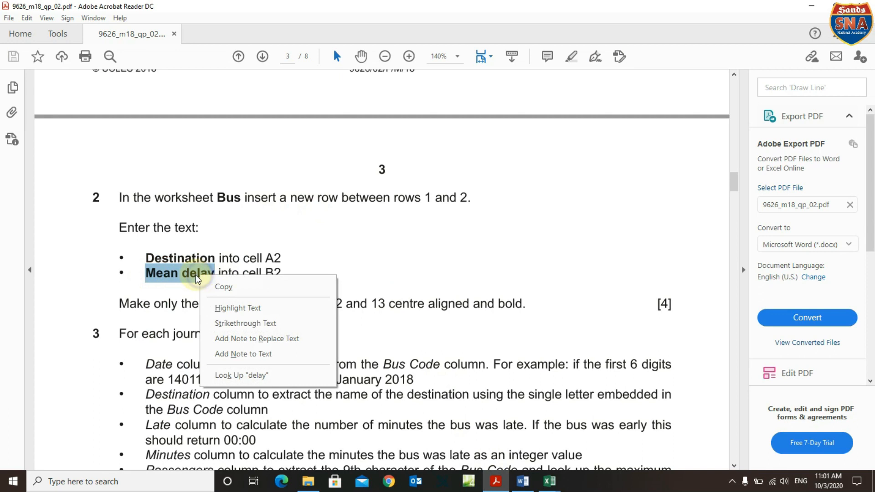
click(224, 286)
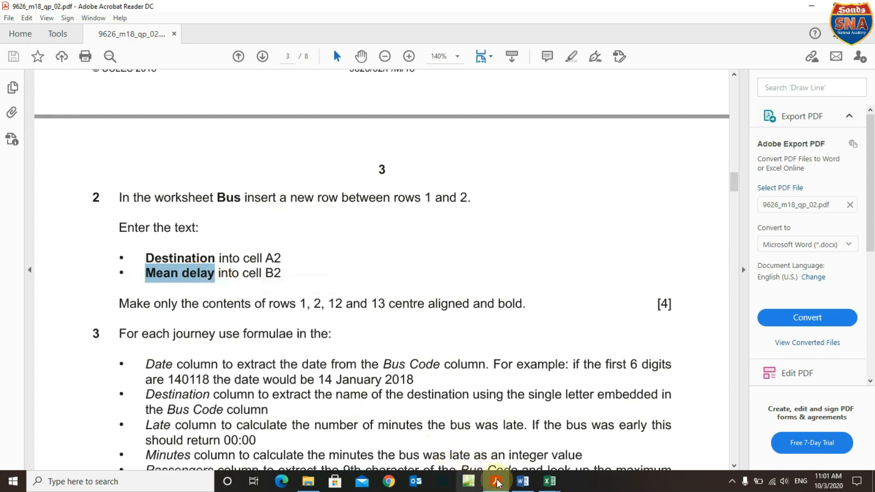
click(550, 482)
click(352, 410)
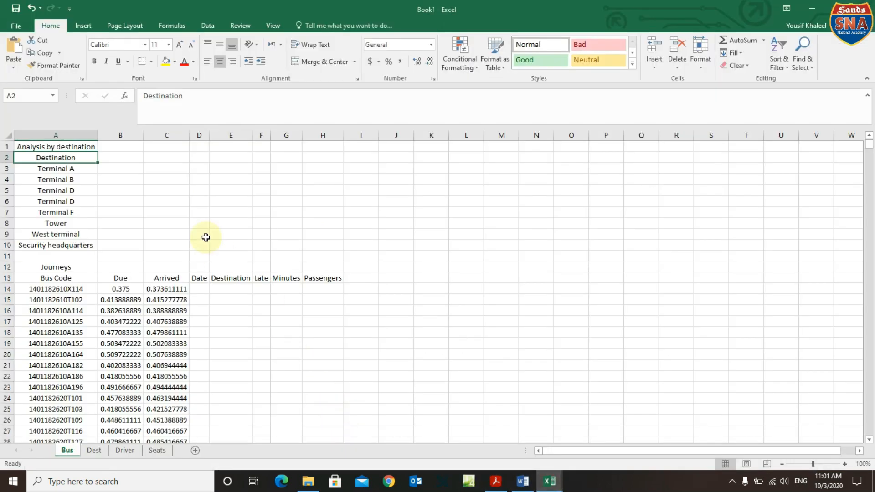
click(118, 157)
key(ctrl+v)
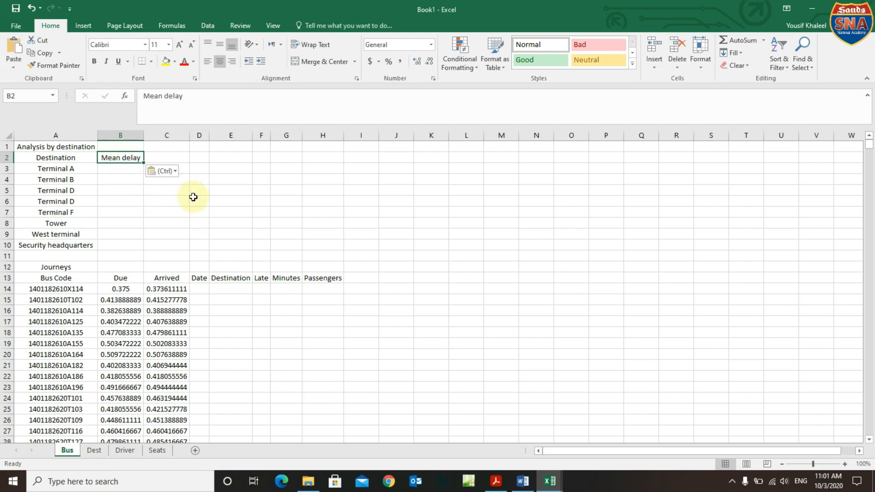
mouse_move(523, 487)
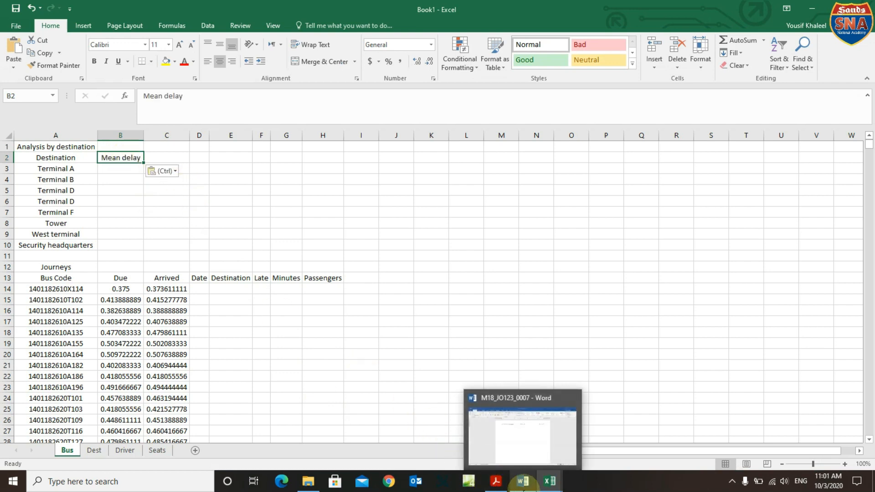
click(496, 481)
scroll(208, 294, down, 2)
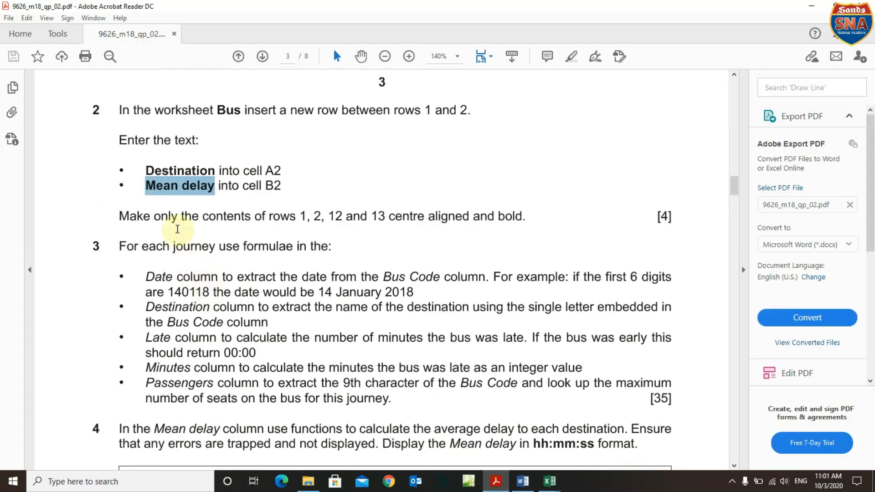
click(299, 216)
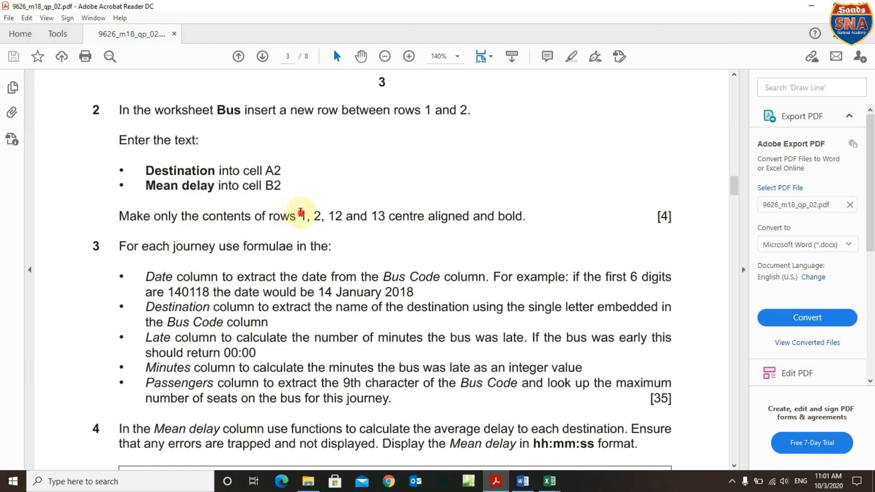
click(319, 218)
click(549, 480)
click(339, 444)
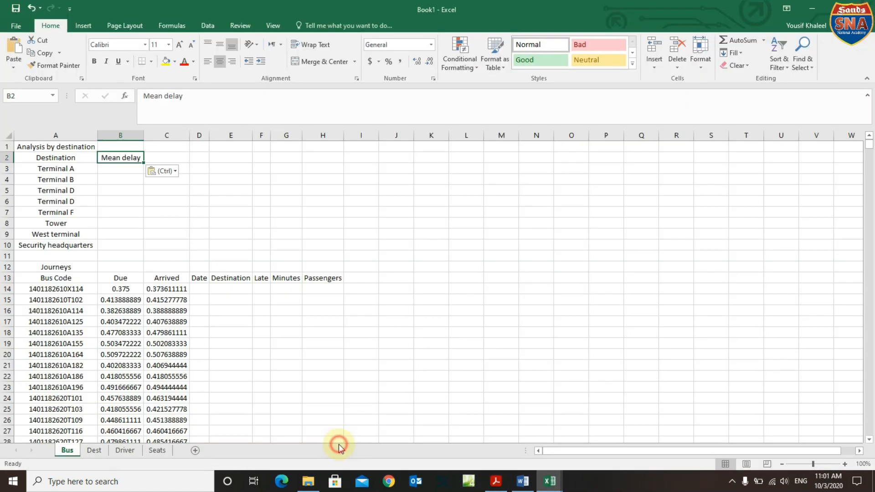
Select rows 2 and 3, drop the selection, and check the question paper.
click(4, 157)
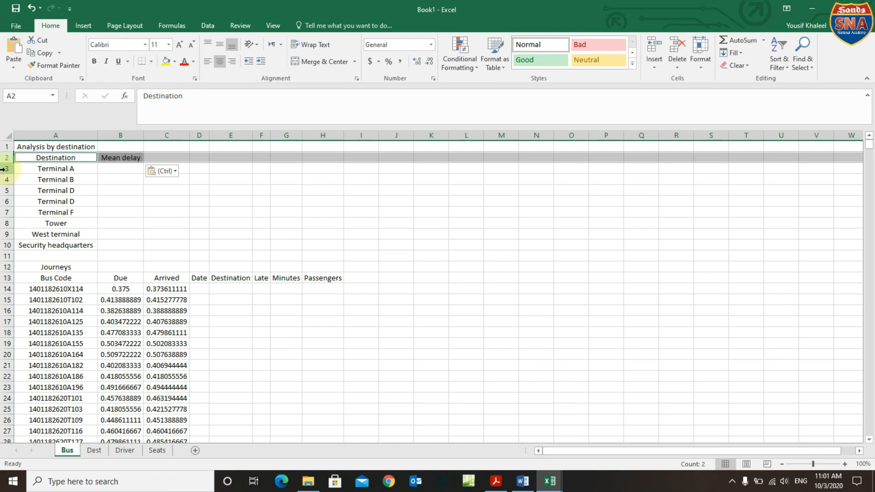
ctrl+click(5, 168)
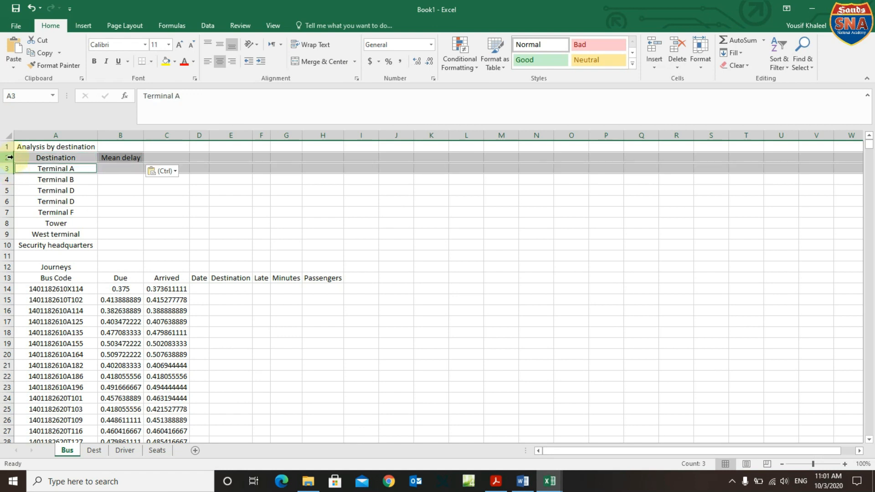
click(21, 180)
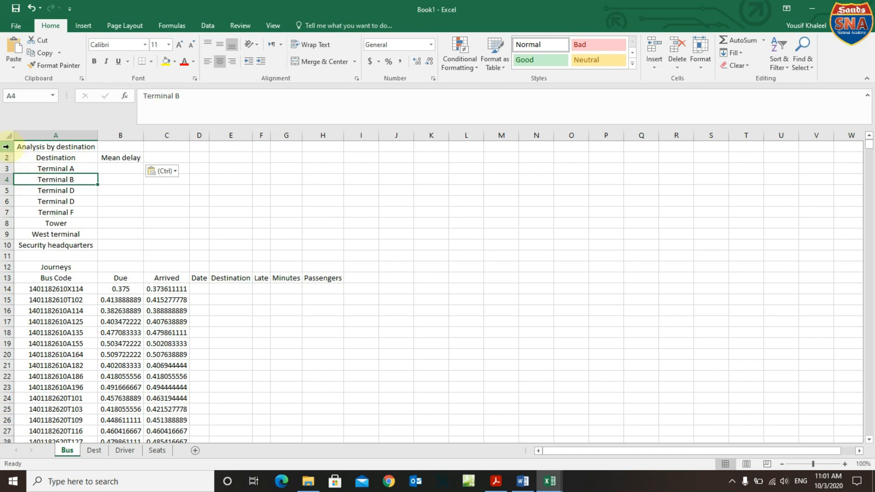
click(502, 484)
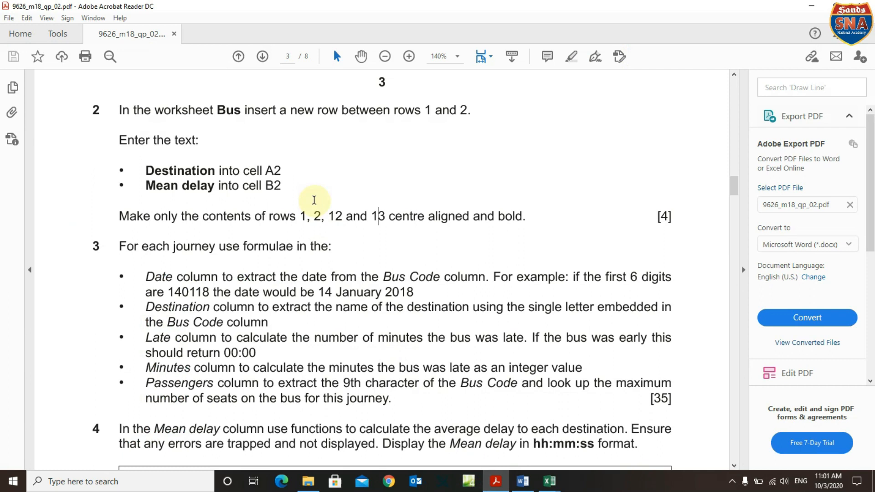
mouse_move(560, 485)
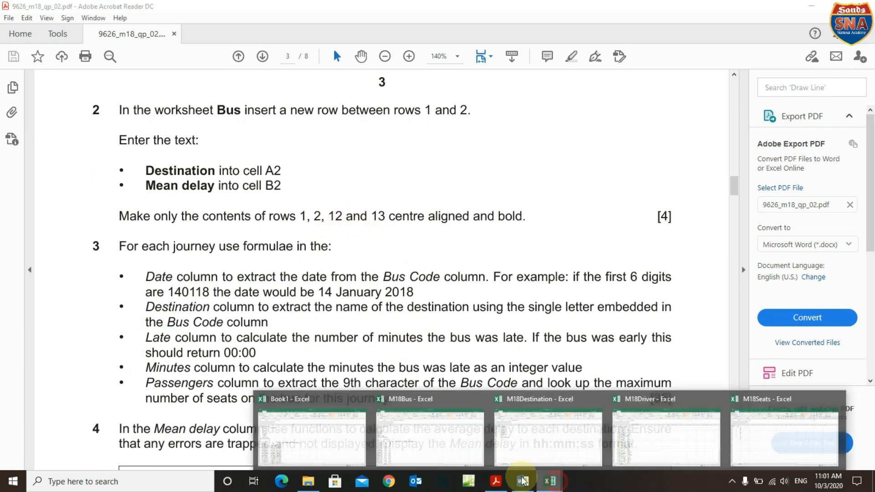
click(362, 449)
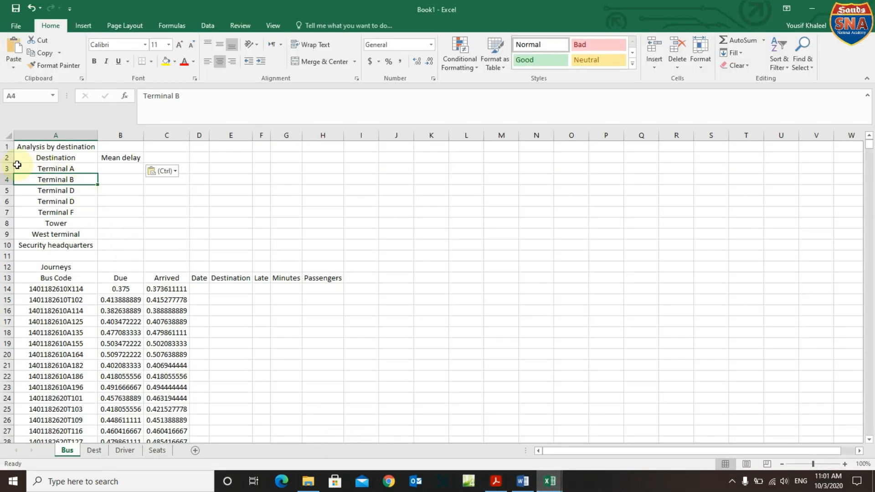
Select rows 1, 2, 12 and 13 together and make them bold.
click(4, 146)
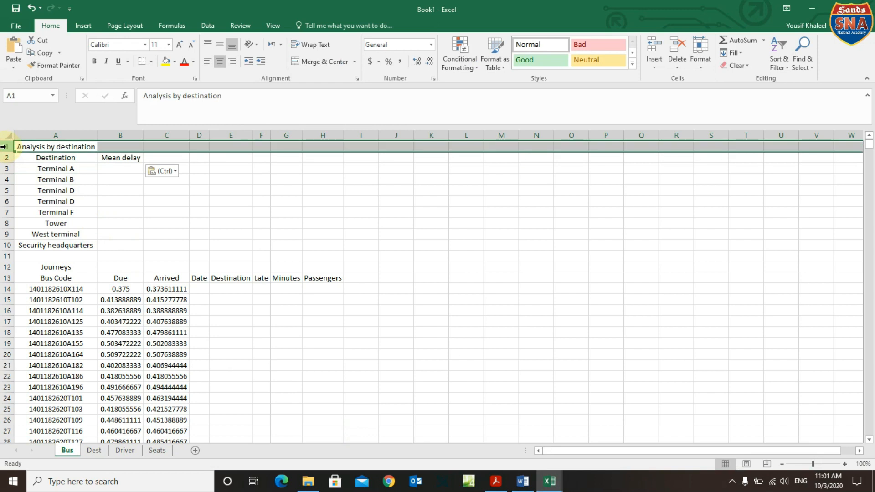
ctrl+click(7, 158)
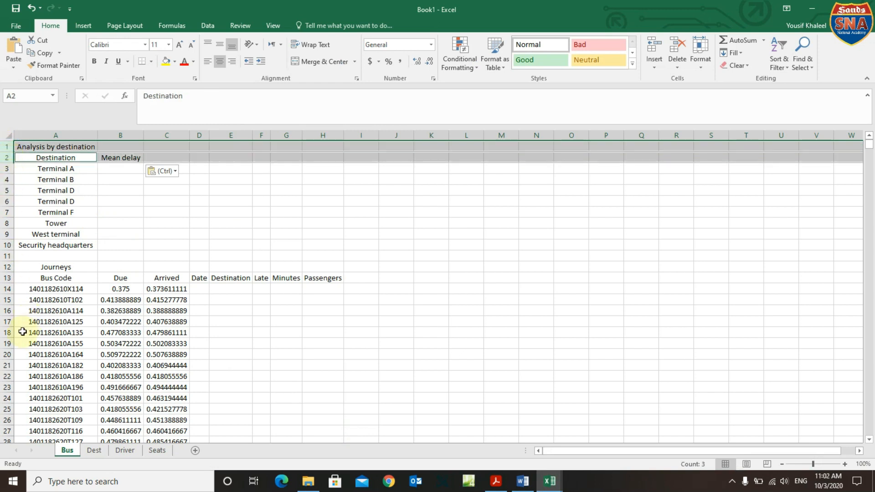
ctrl+click(6, 268)
ctrl+click(10, 281)
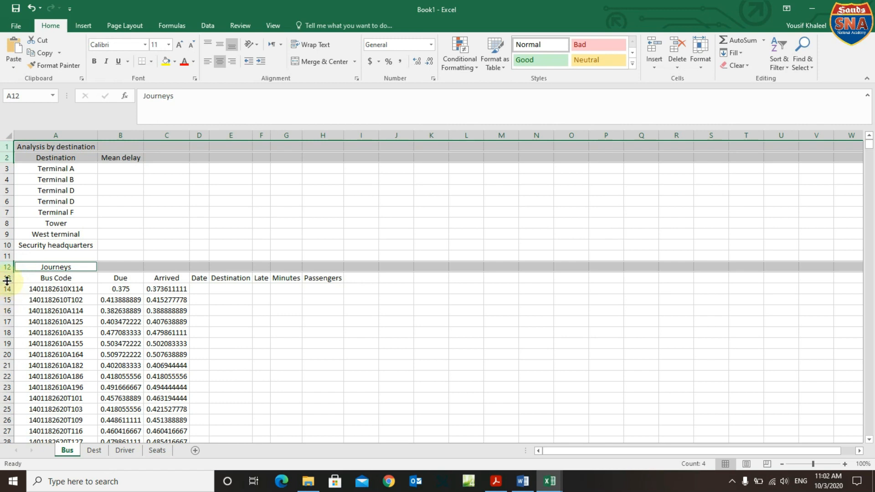
ctrl+click(7, 278)
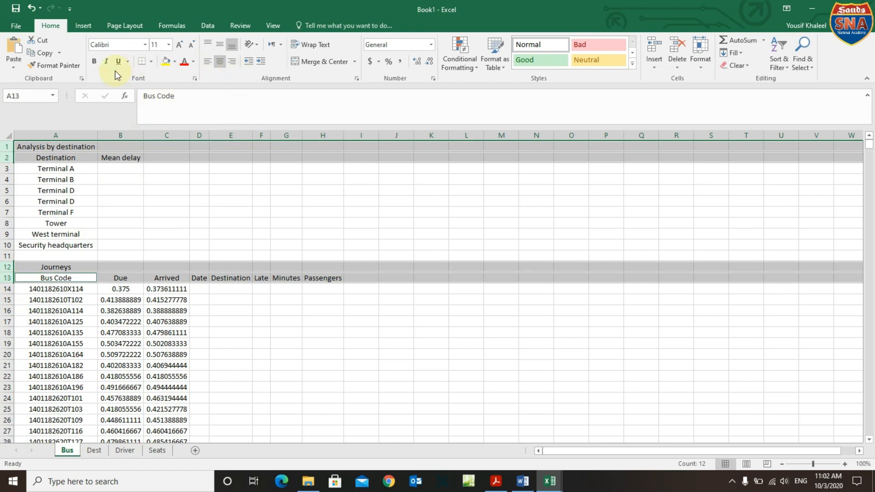
click(93, 62)
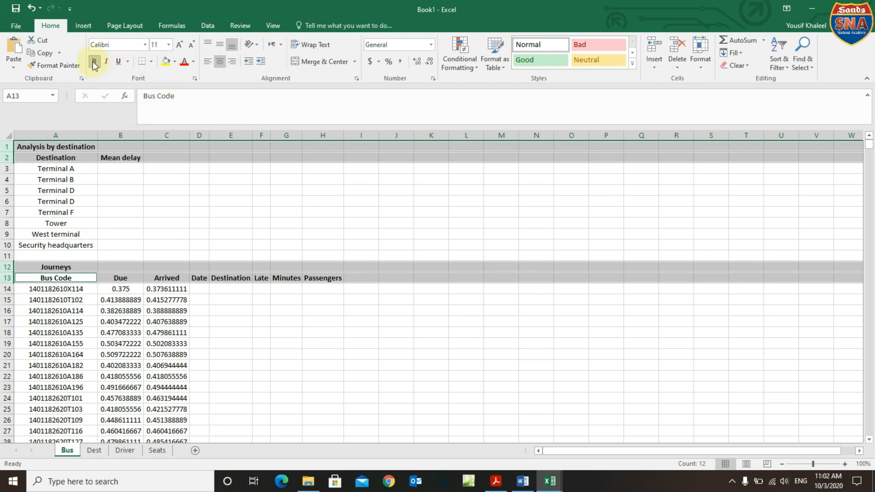
click(311, 312)
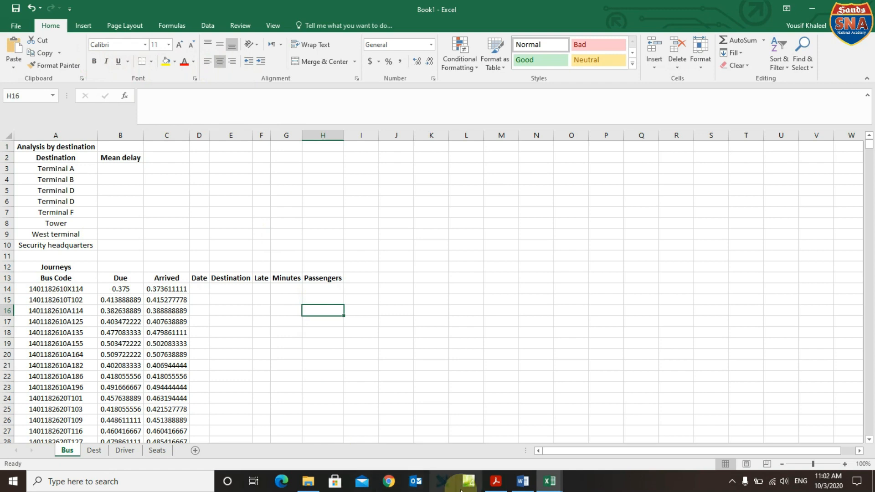
click(496, 482)
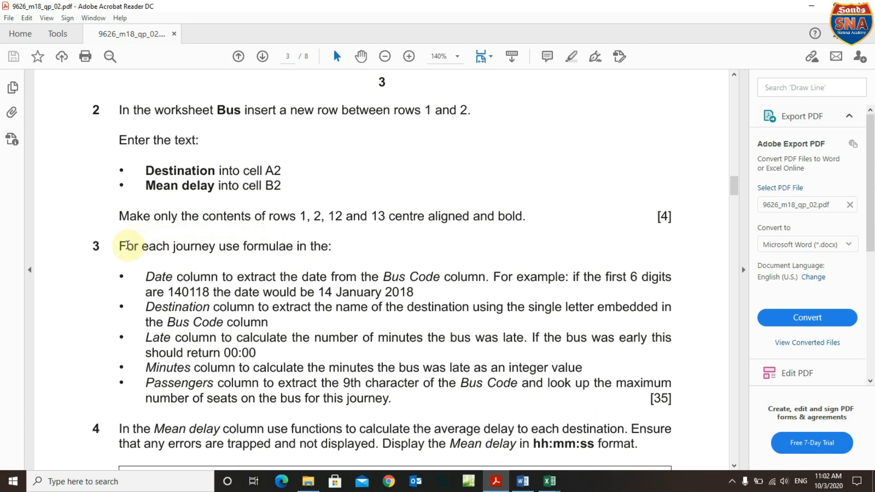
Read question 3's Date column wording, then widen the Date column D in Excel.
drag(118, 246, 326, 247)
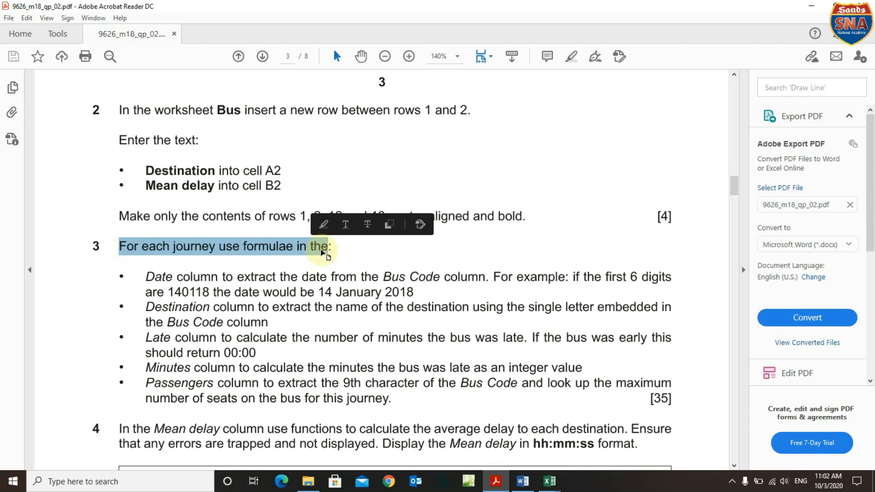
drag(145, 276, 201, 279)
mouse_move(550, 481)
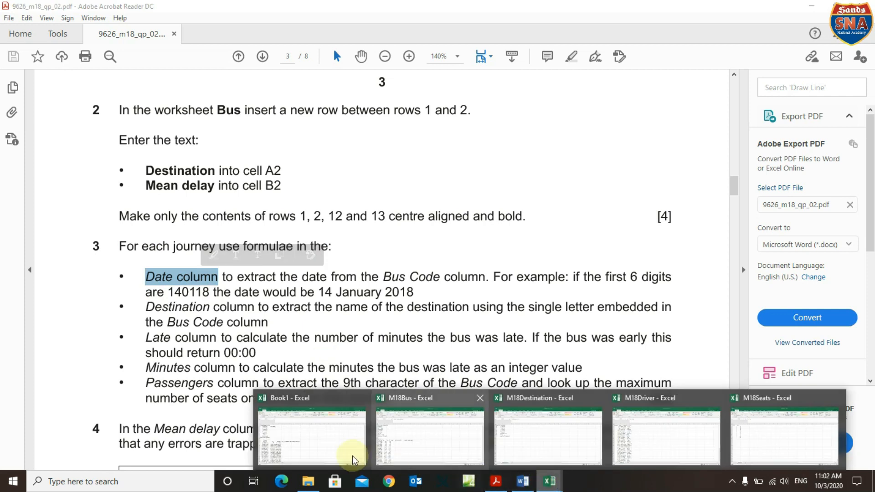
click(353, 460)
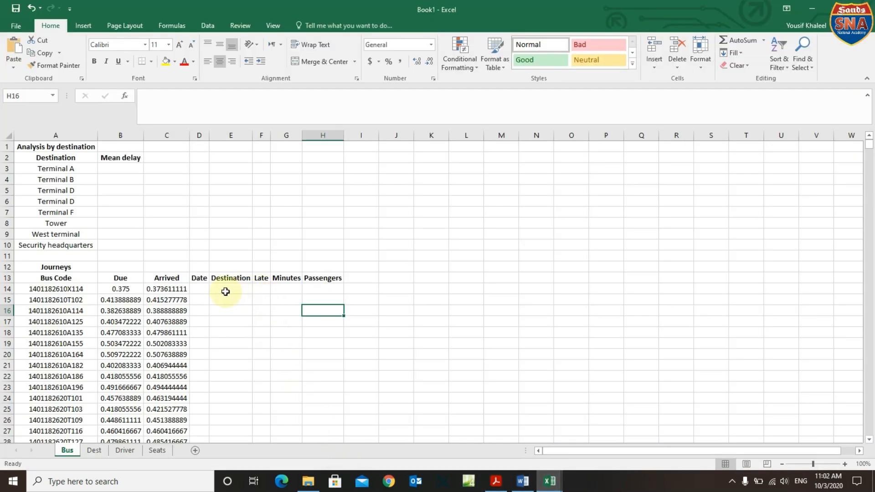
click(200, 289)
drag(208, 139, 237, 138)
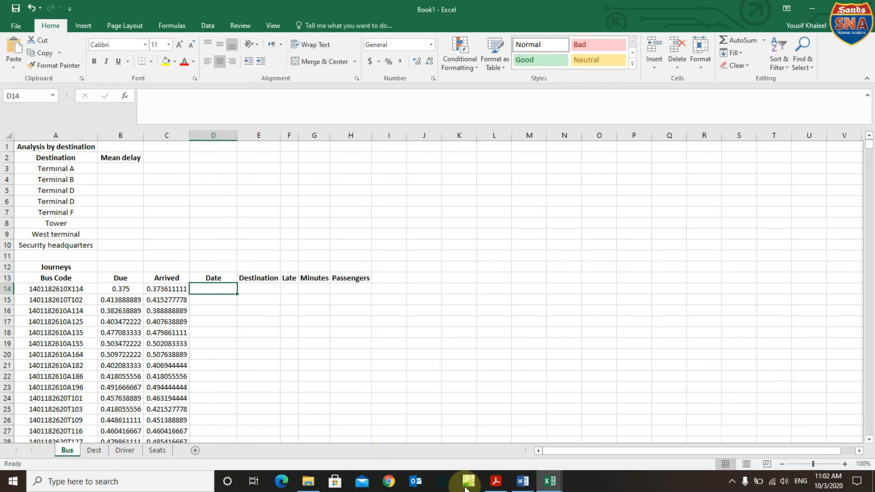
Highlight 'extract' and 'Bus Code' in yellow in question 3.
click(496, 481)
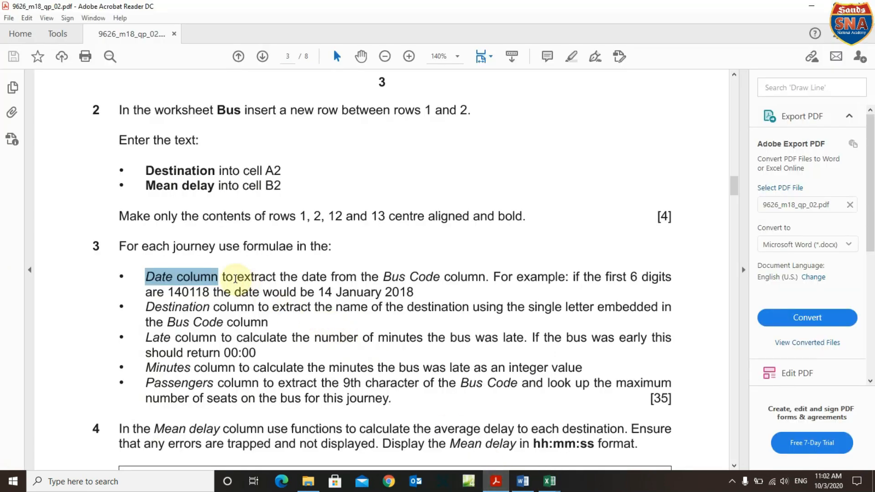
double_click(251, 277)
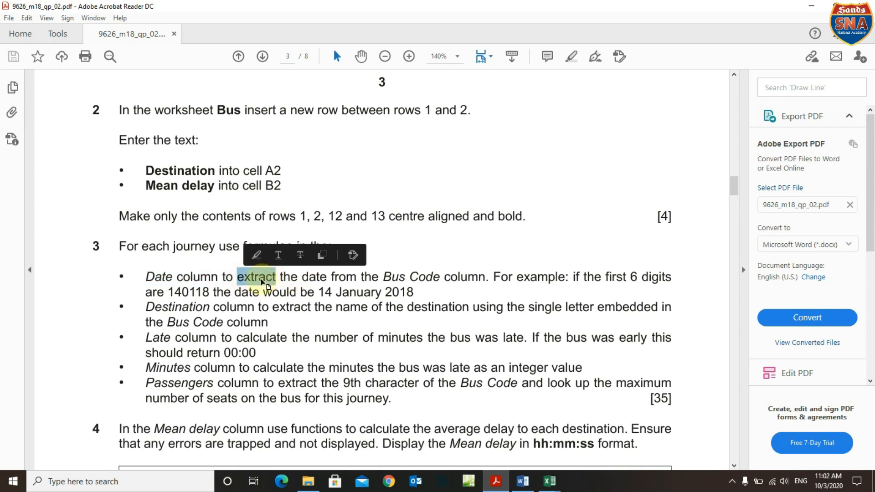
right_click(243, 281)
key(Escape)
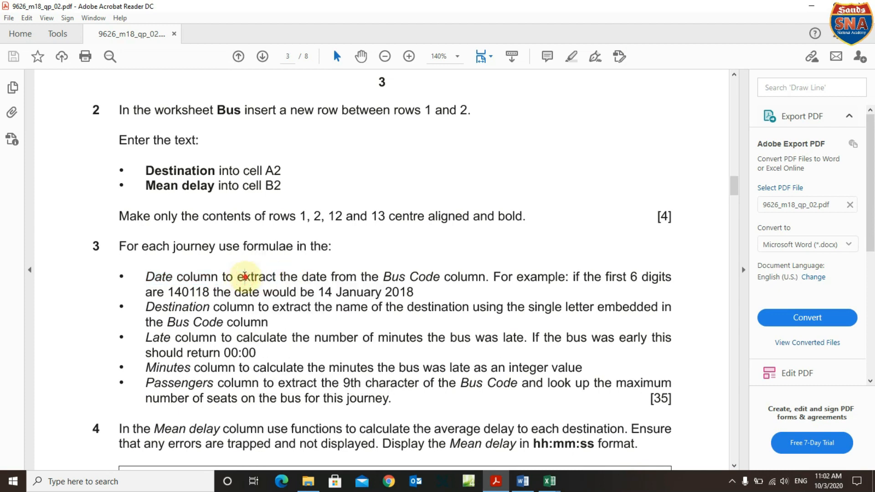
click(260, 254)
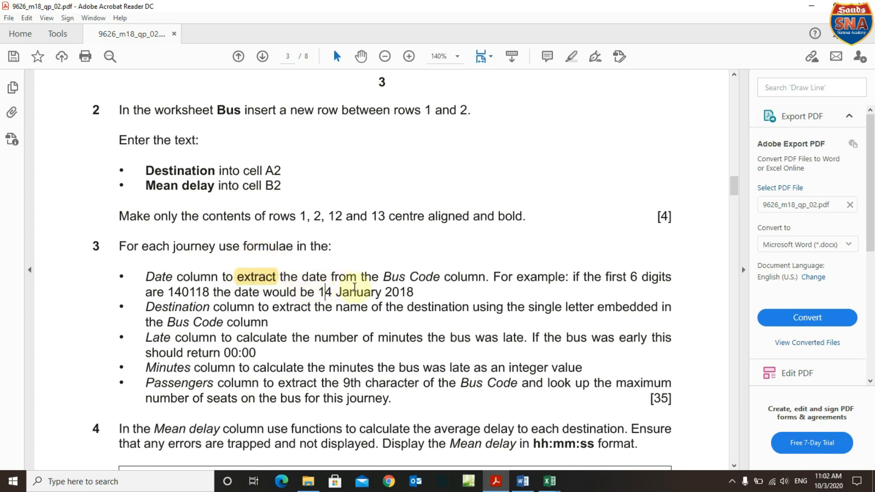
drag(388, 278, 440, 277)
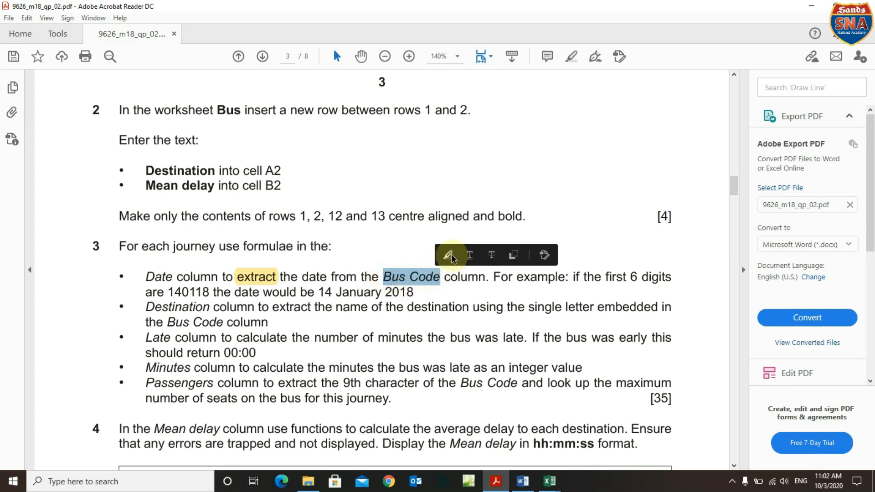
click(449, 256)
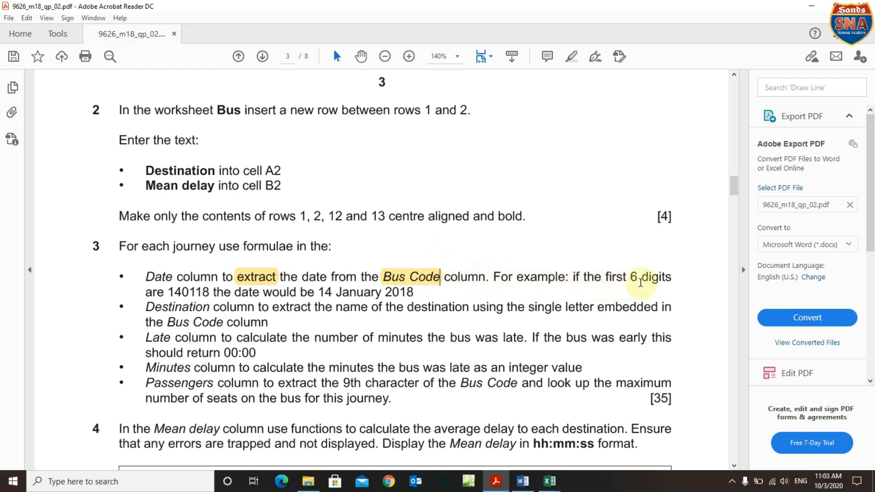
Compare the example digits 140118 with the first bus code in cell A14.
drag(170, 293, 214, 293)
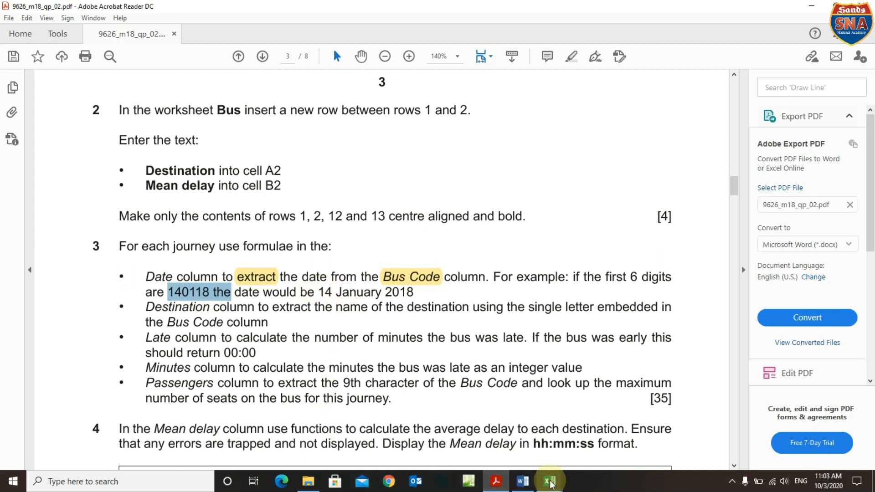
mouse_move(550, 483)
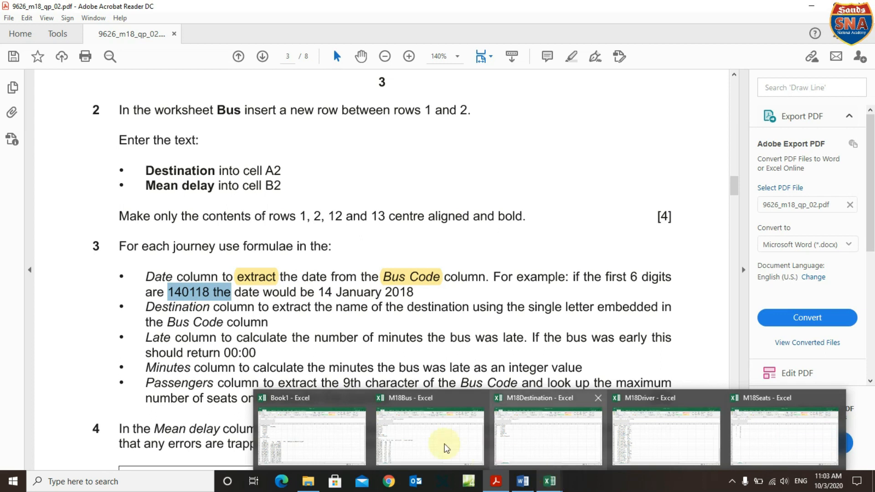
click(329, 443)
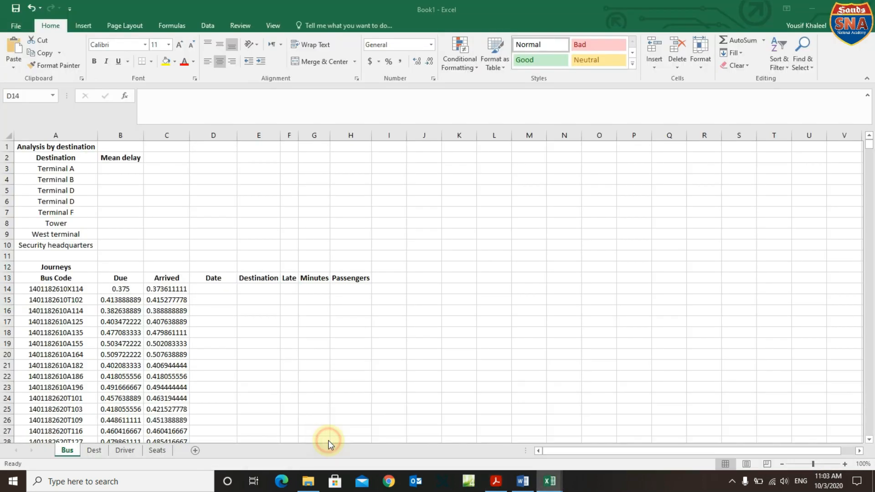
click(35, 292)
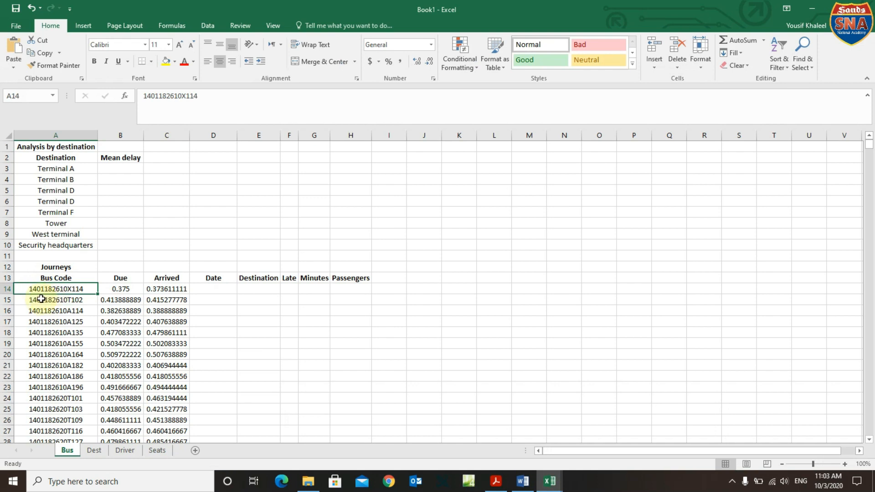
Highlight '14 January 2018' in yellow, then select cell D14 in Book1.
click(491, 481)
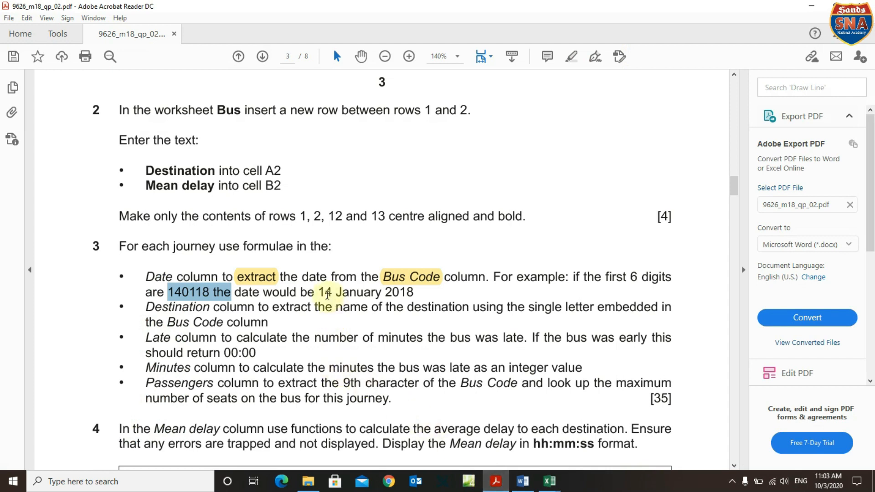
click(321, 292)
drag(321, 292, 417, 293)
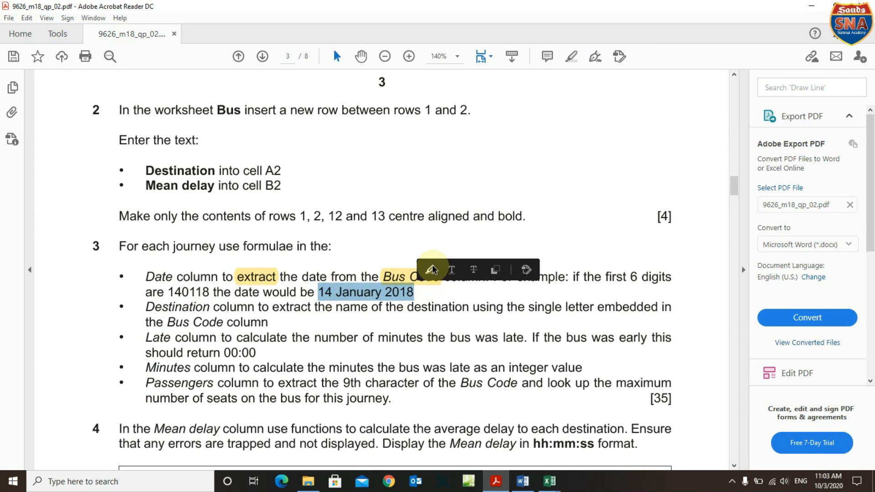
click(432, 269)
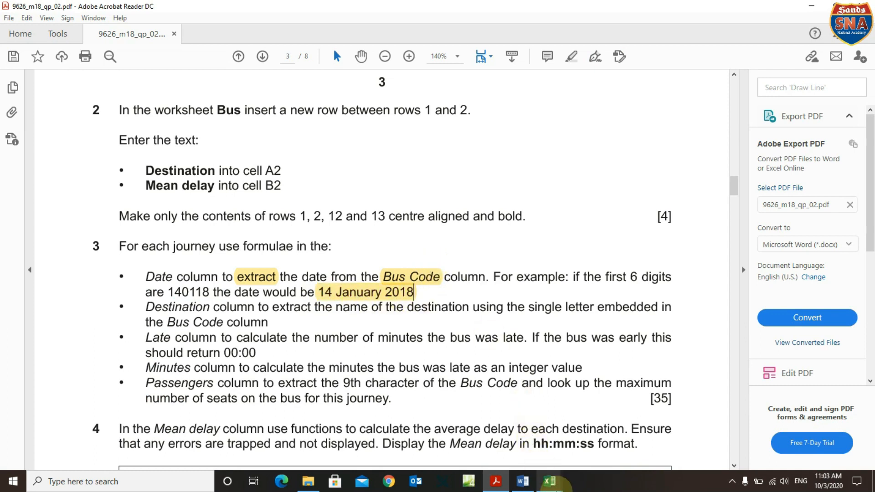
click(550, 481)
click(313, 444)
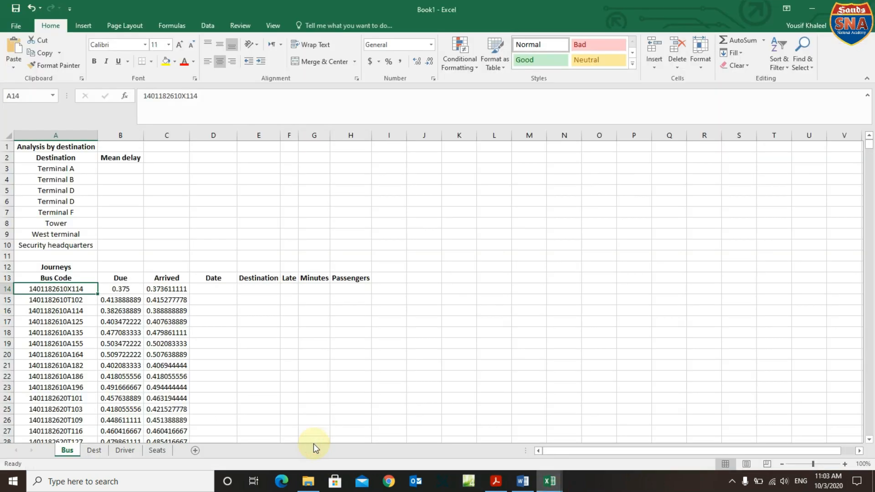
click(203, 292)
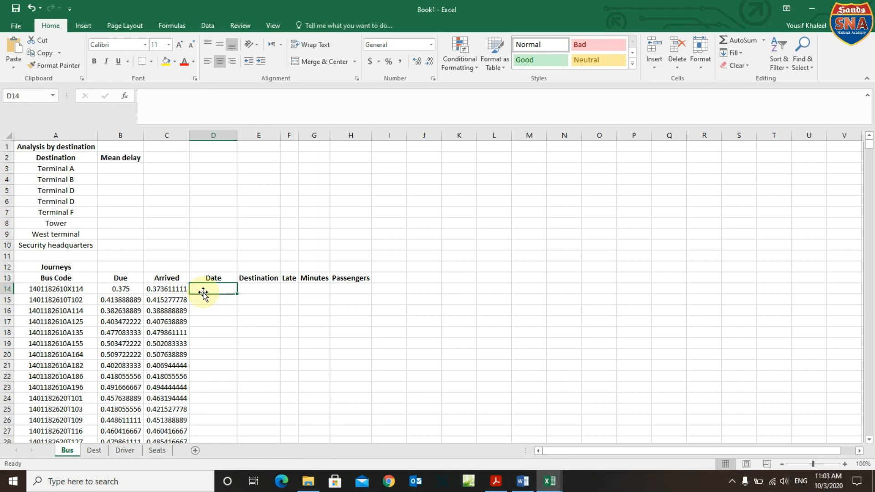
Type =date in D14 and accept the DATE function from autocomplete.
text(=)
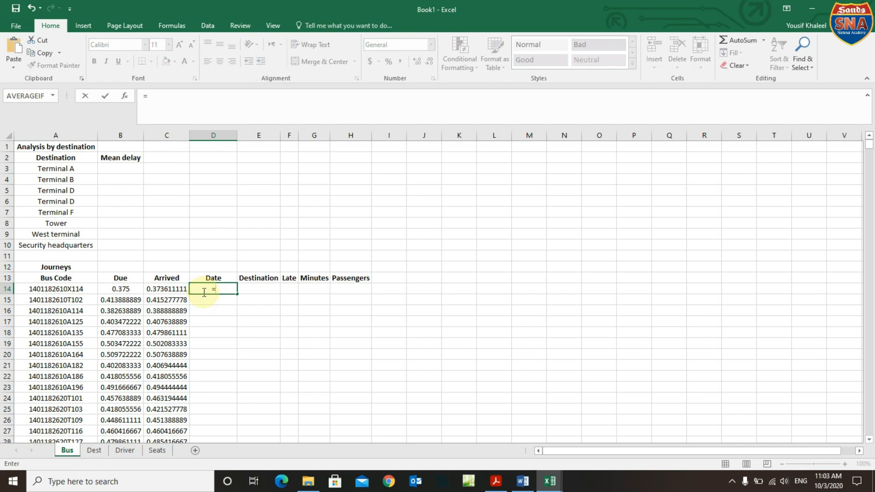
text(date)
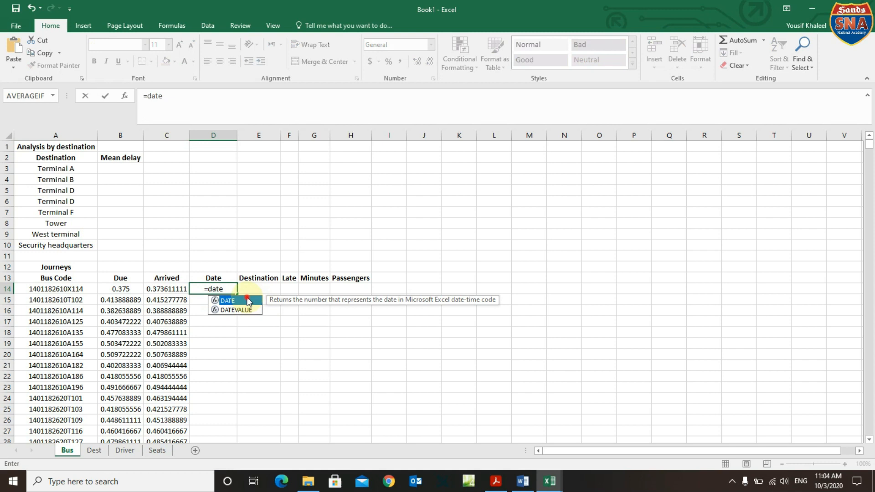
double_click(248, 300)
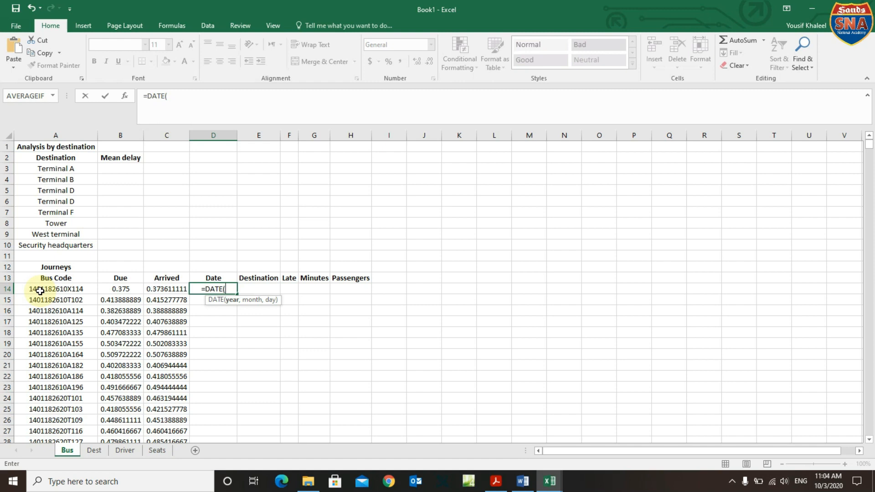
Build D14's formula up to =DATE(mid(A14,5,2), taking the year from the bus code, and begin the next MID.
text(mid)
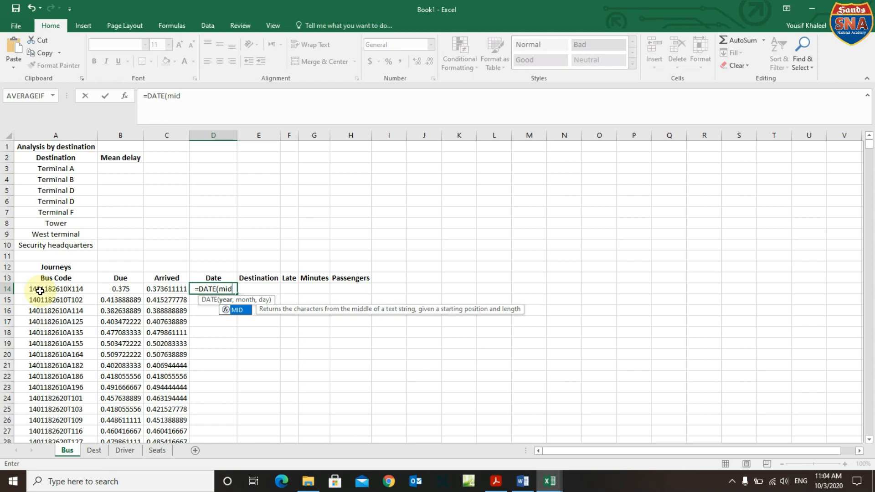
text(()
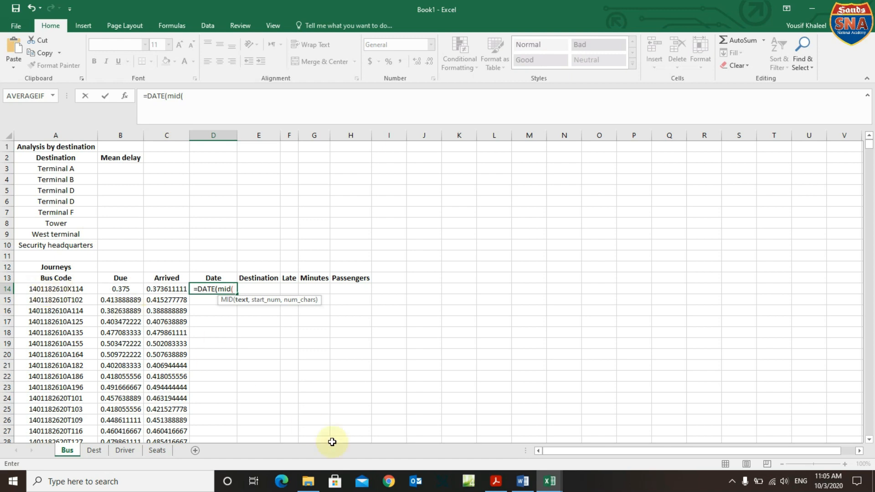
mouse_move(499, 485)
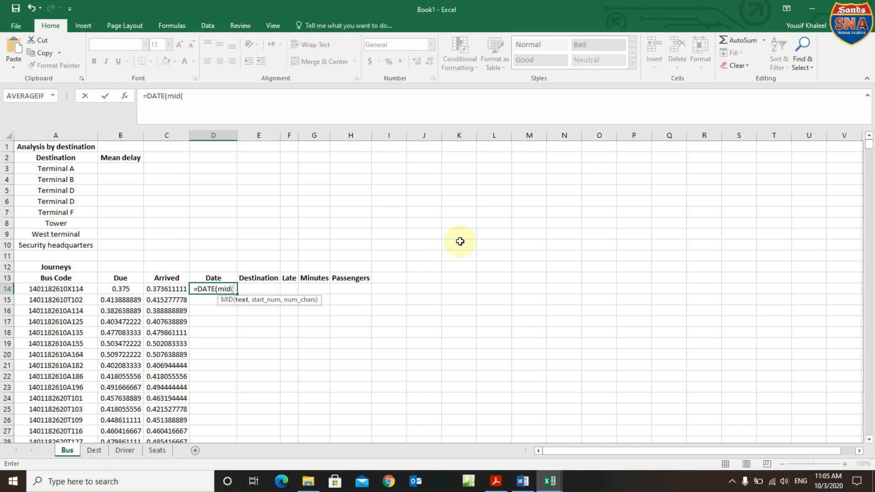
click(58, 288)
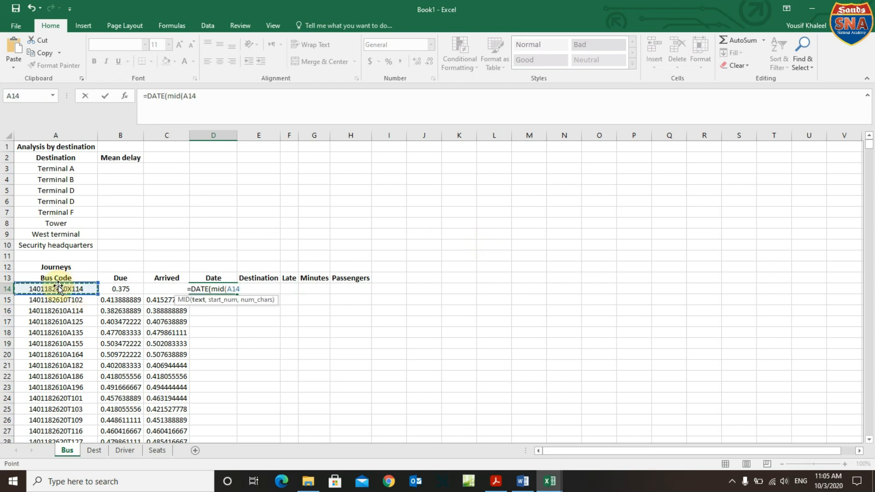
text(,)
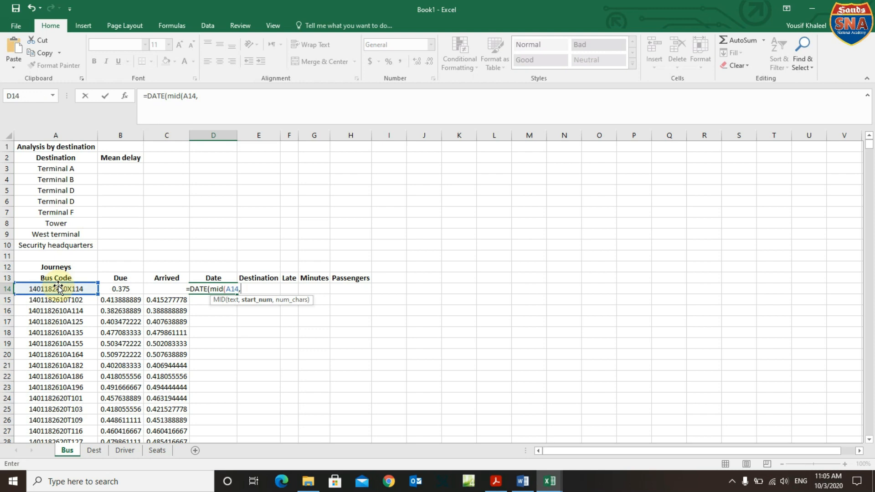
text(5)
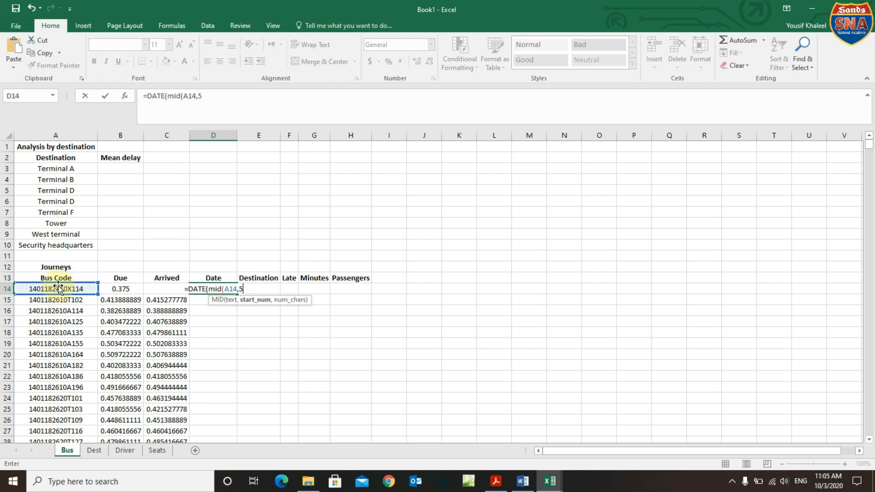
text(,2))
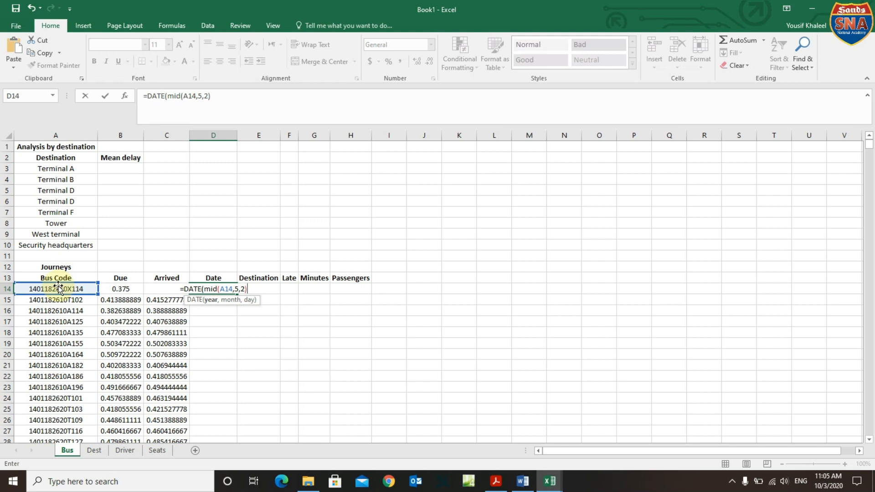
text())
key(BackSpace)
key(BackSpace)
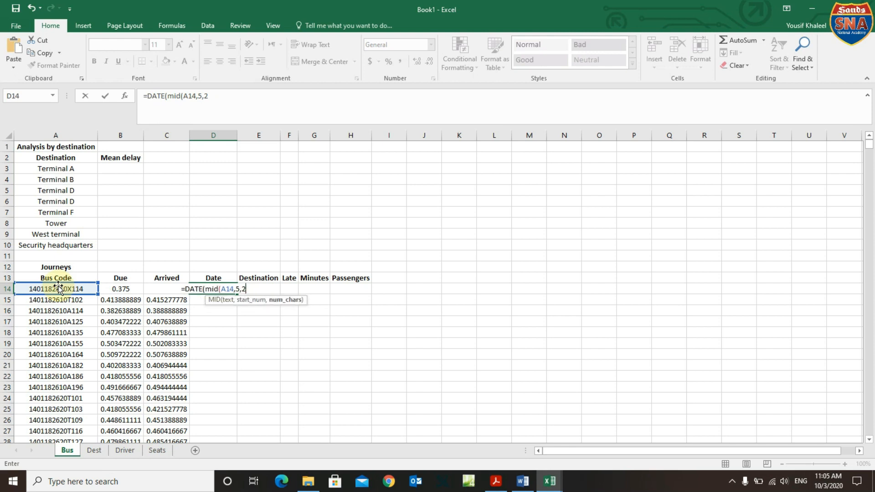
text())
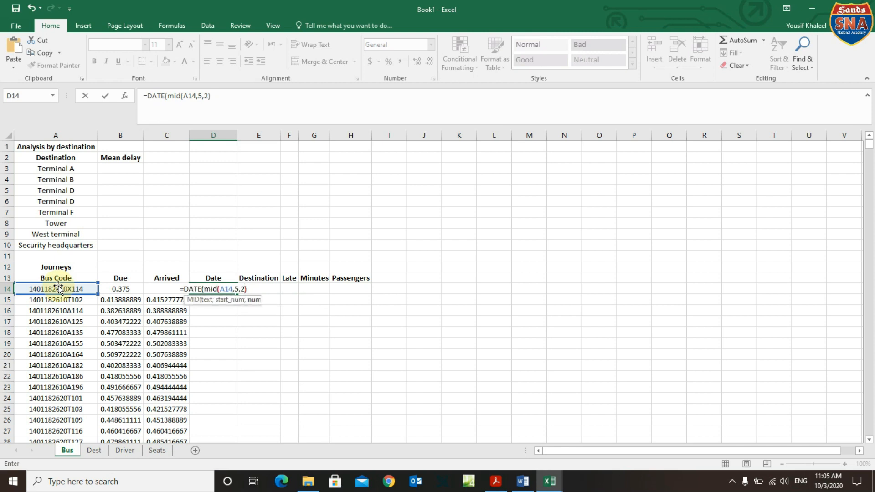
text(,)
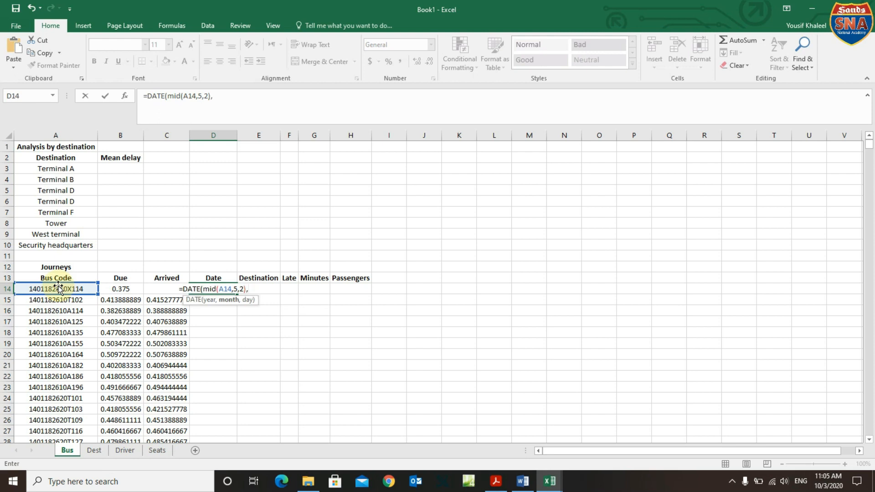
text(mid)
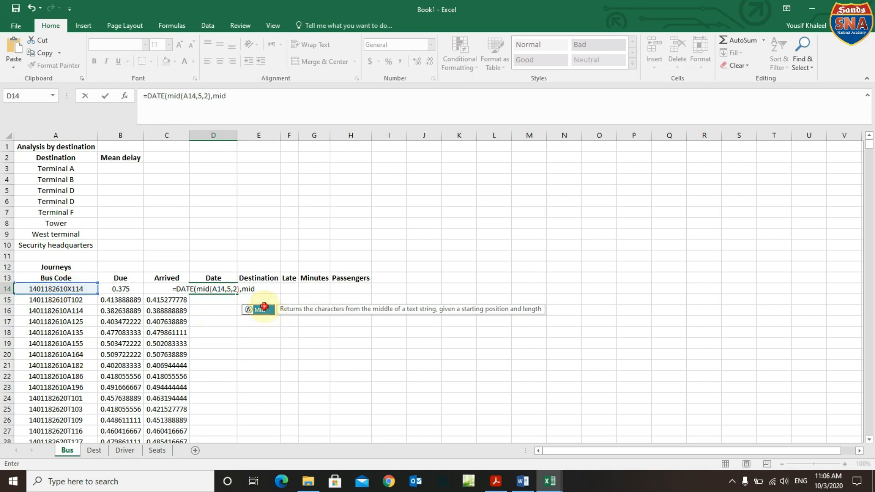
Add the month to the DATE formula as MID(A14,3,2).
double_click(266, 311)
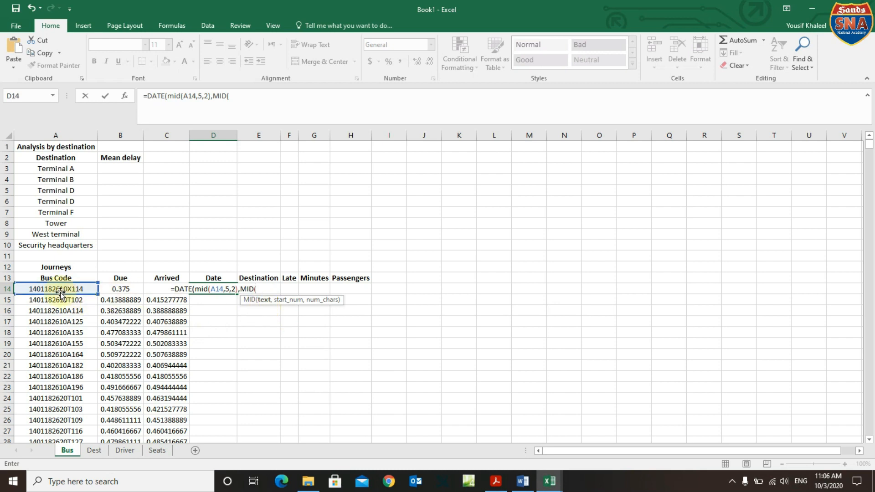
click(48, 289)
text(,)
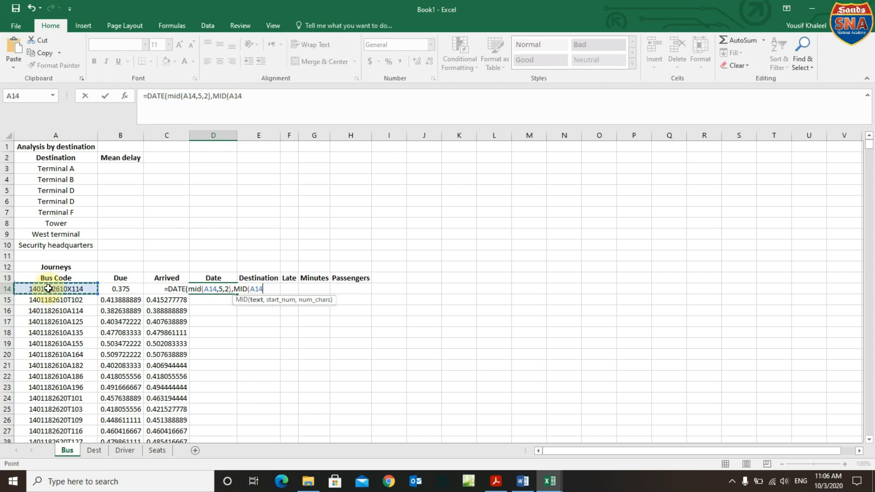
text(3,2)
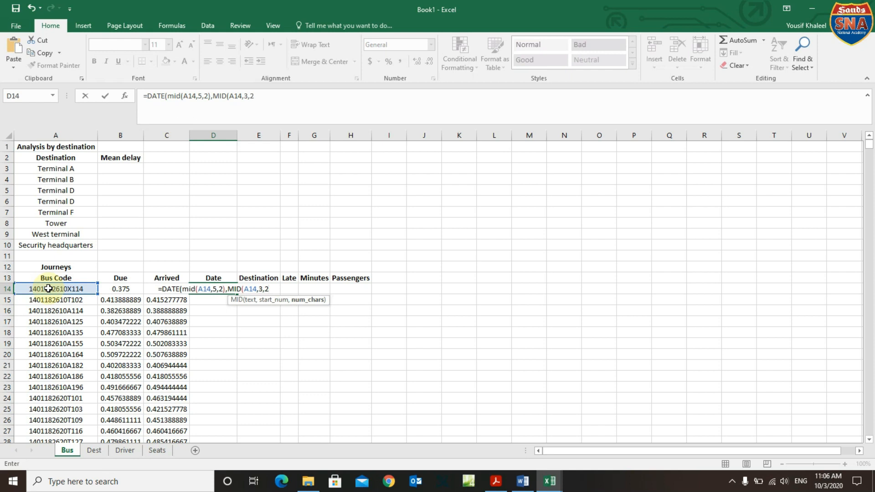
text(),)
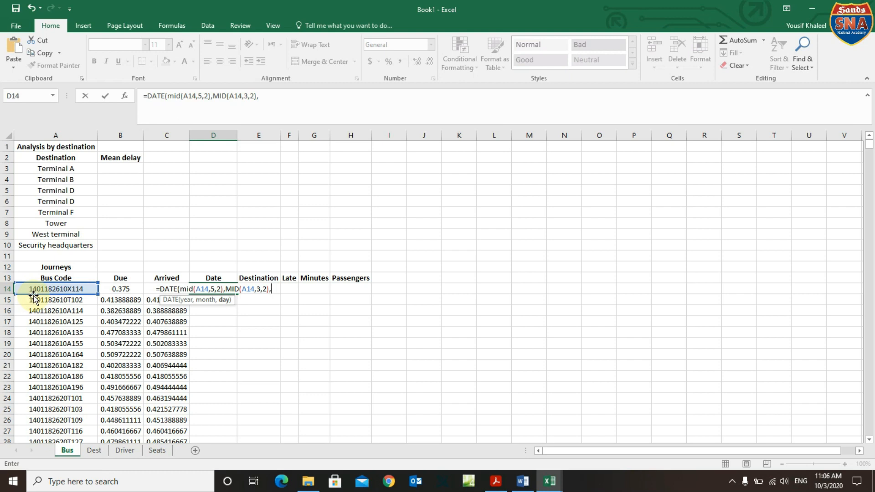
Add the day as LEFT(A14,2) and commit the formula, so D14 shows 1/14/1918.
text(left)
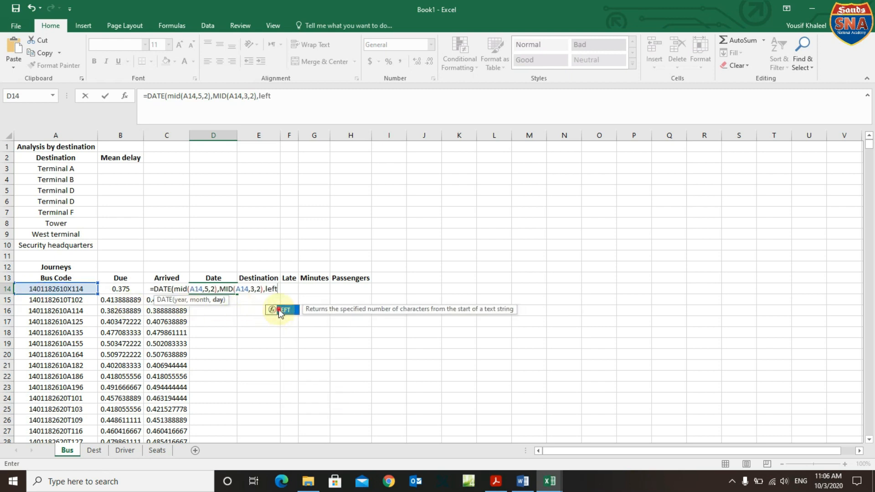
double_click(279, 315)
click(47, 288)
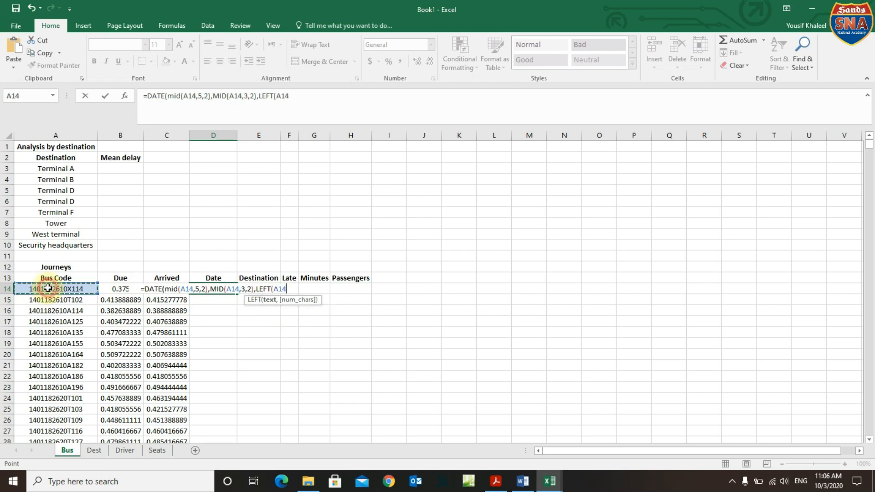
text(,)
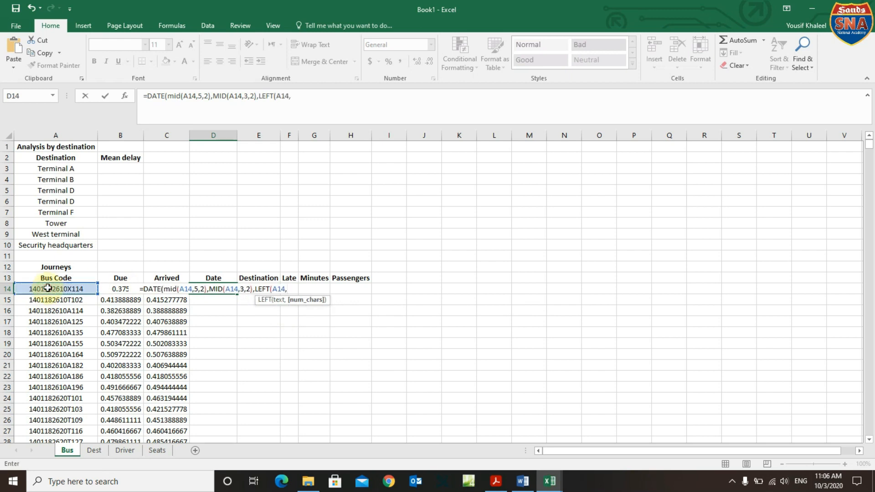
text(2)
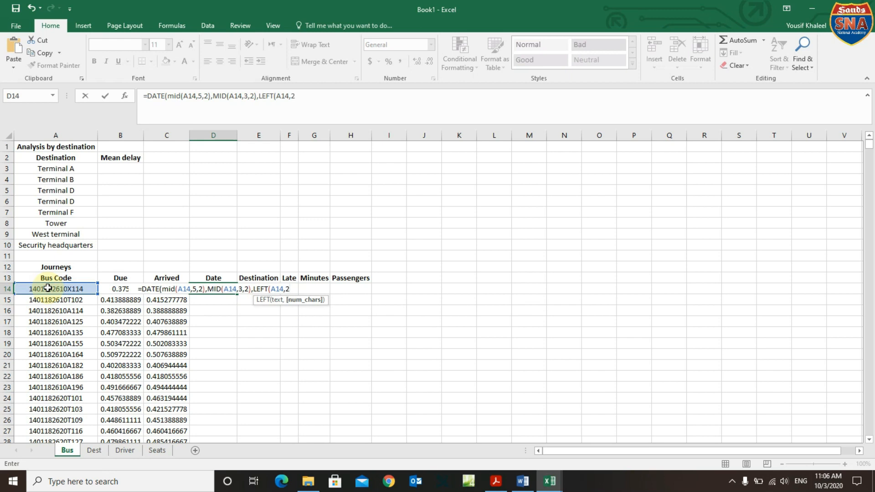
text())
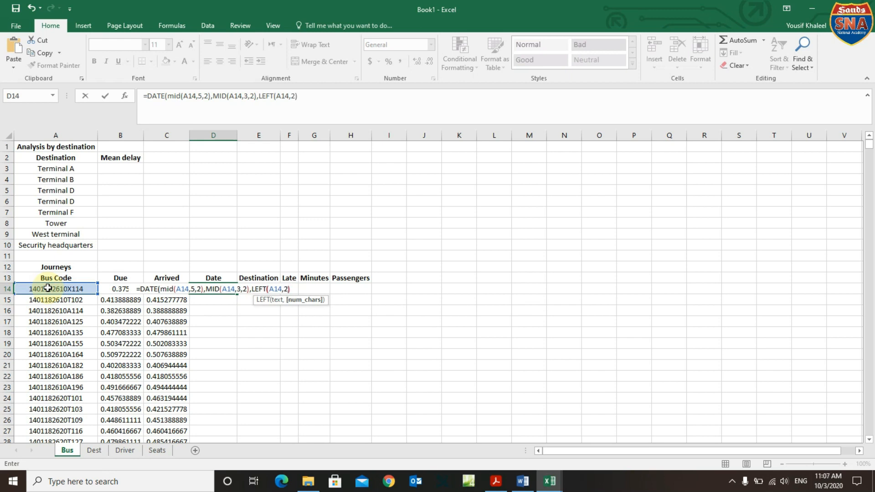
text())
key(Return)
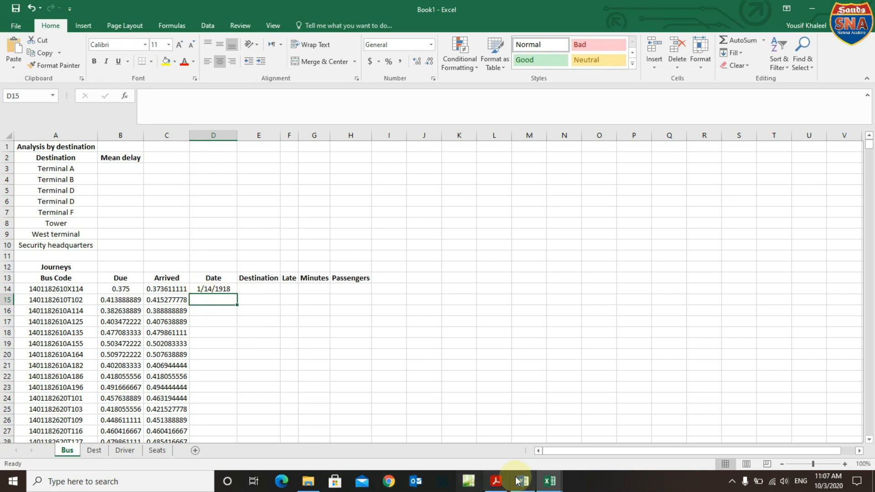
click(496, 481)
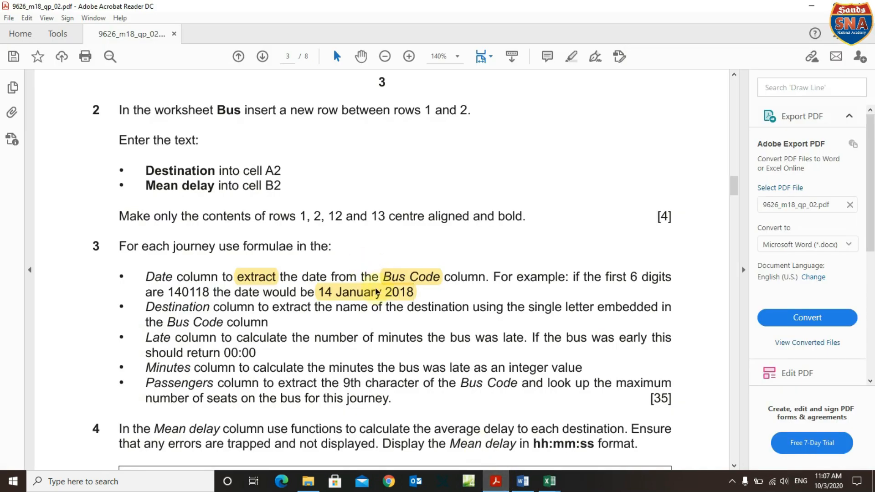
click(376, 293)
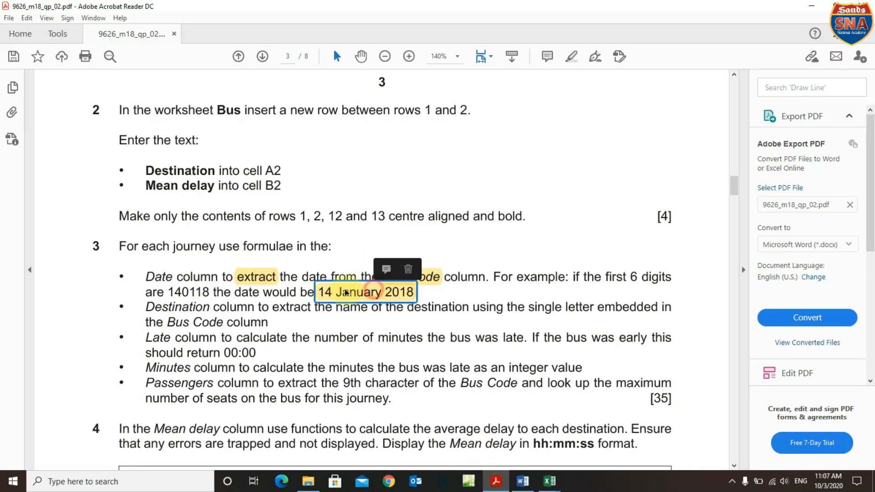
right_click(371, 293)
click(366, 294)
click(352, 311)
click(319, 292)
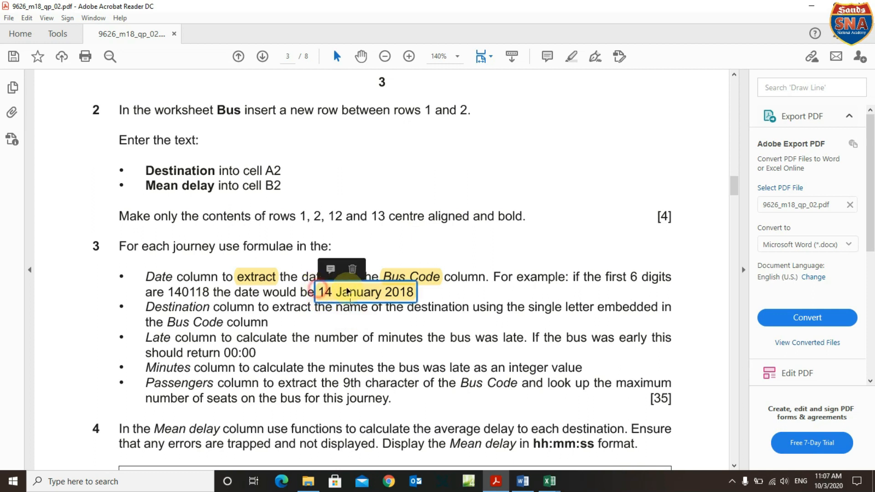
click(389, 316)
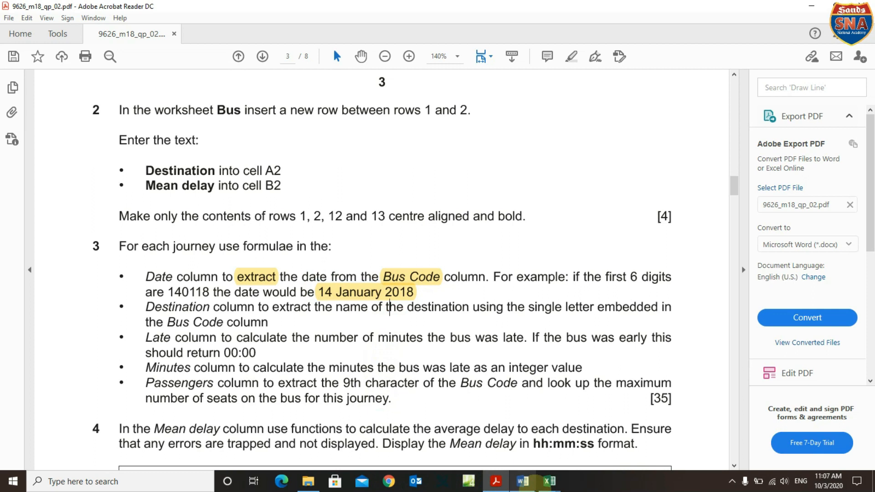
click(545, 486)
click(343, 453)
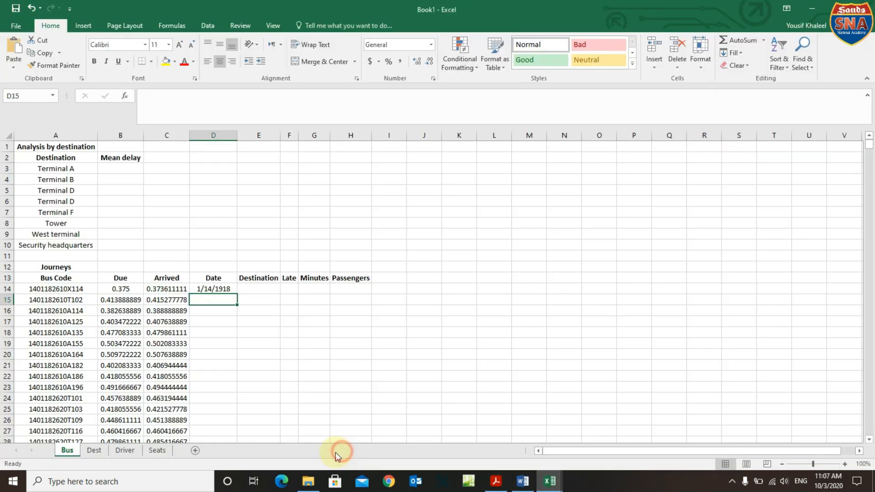
Replace D14's m/d/yyyy number format with the custom format dd mmmm yyy, previewing 14 January 1918.
click(220, 289)
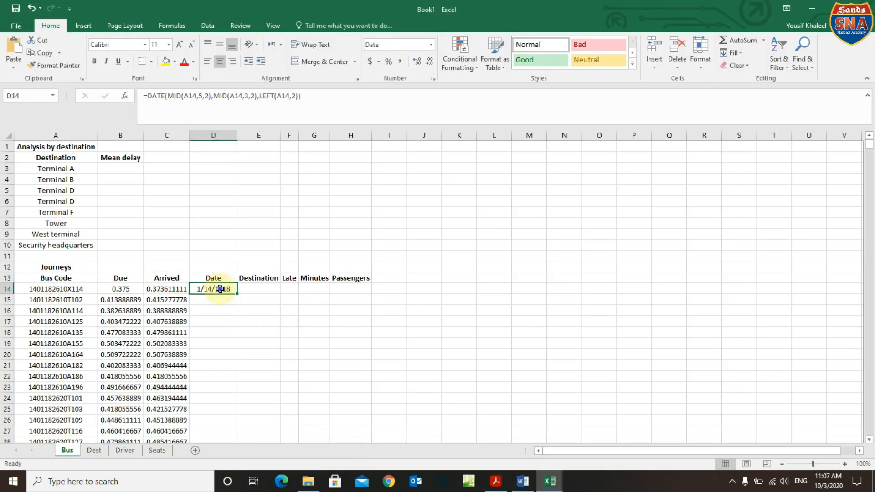
right_click(221, 290)
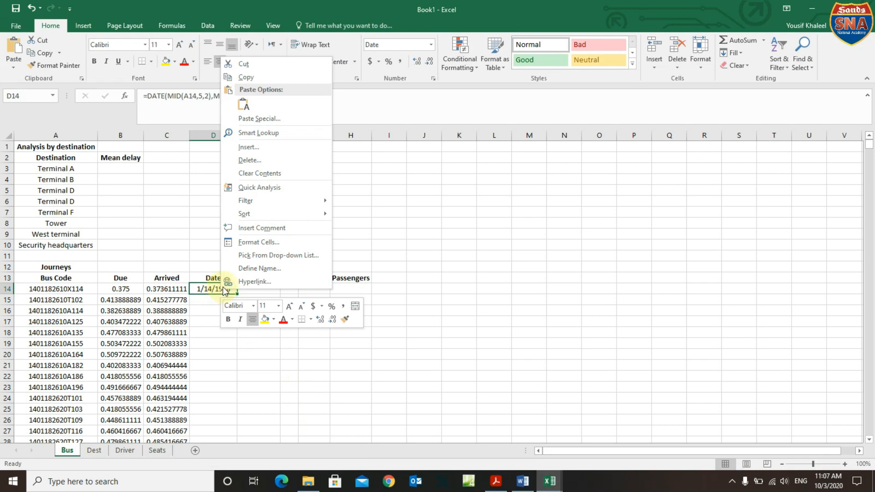
click(259, 243)
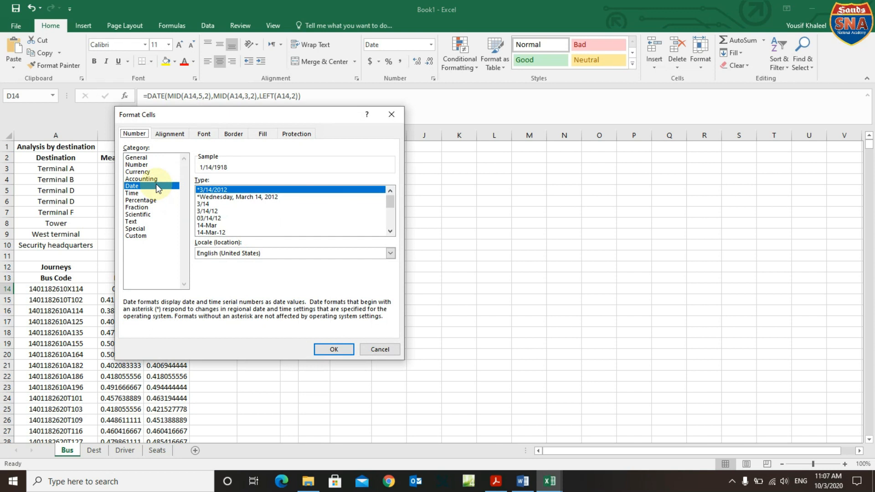
click(136, 236)
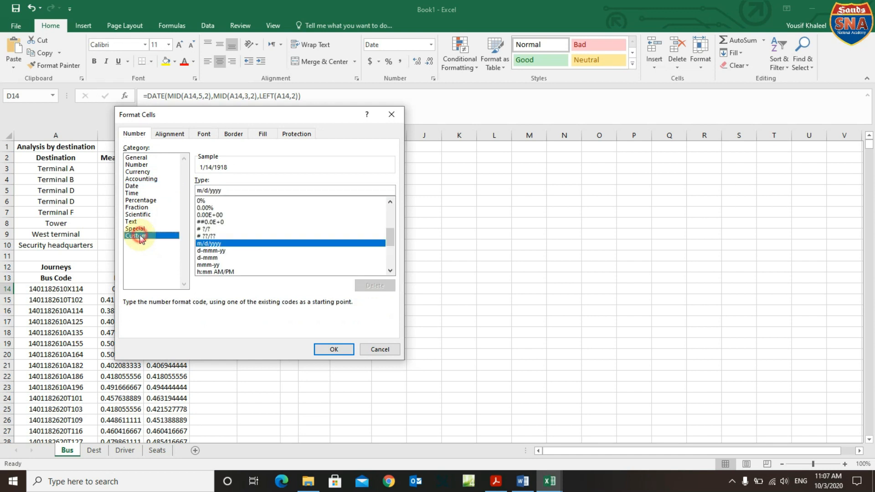
click(226, 190)
drag(226, 190, 165, 185)
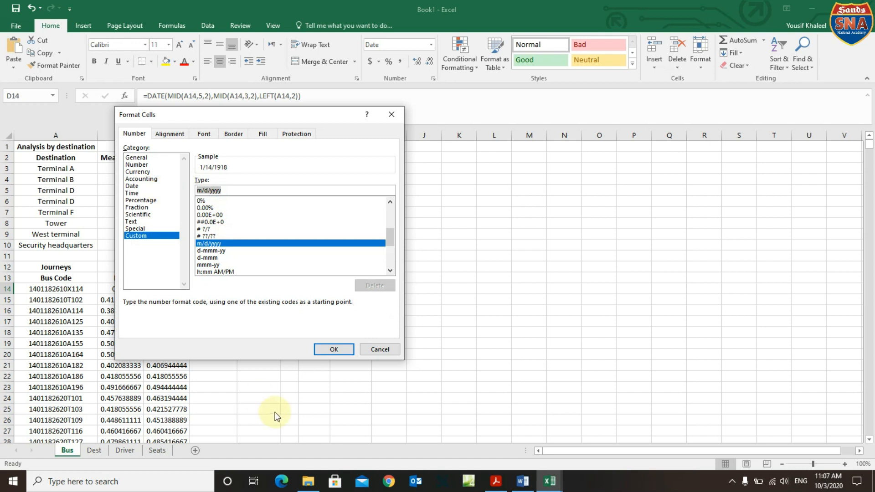
click(496, 481)
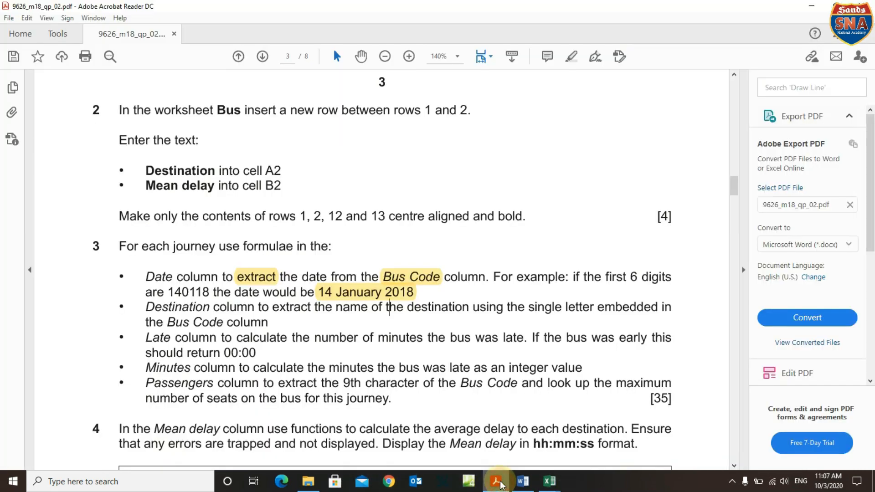
click(496, 482)
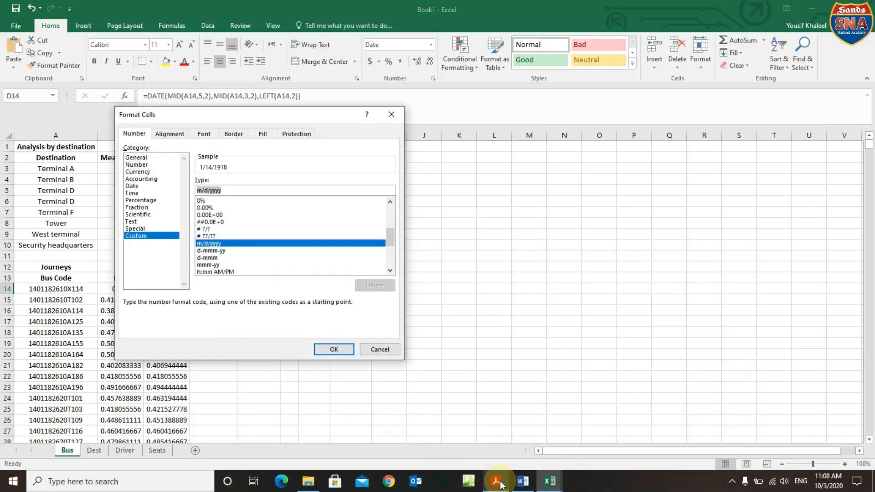
text(dd)
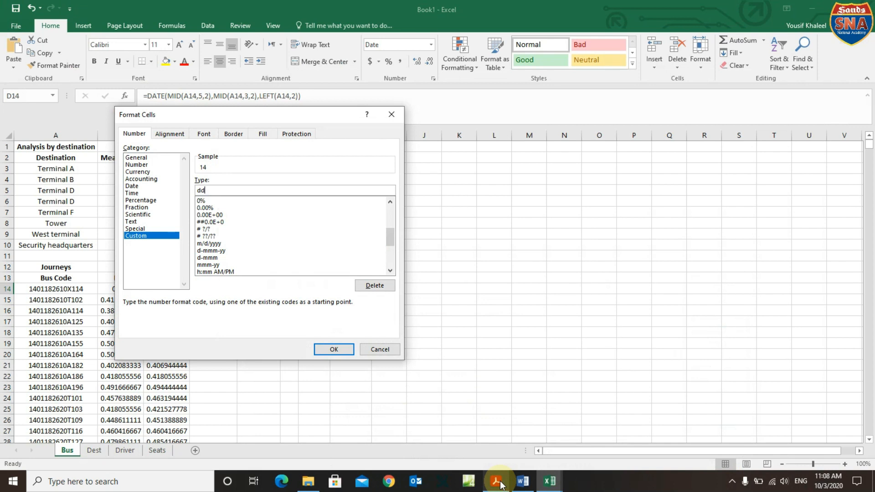
text( mmmm)
text(yyyy)
click(334, 349)
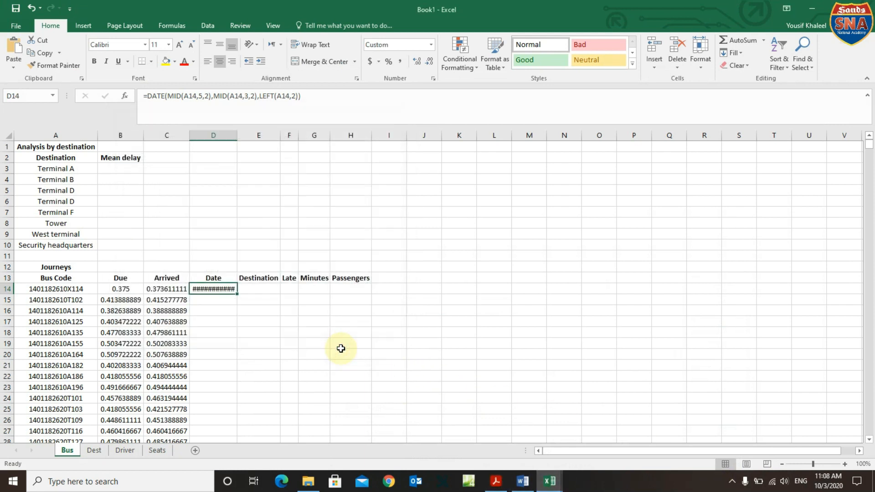
Autofit the Date column to show 14 January 1918, compare it with the question paper, then reopen D14's formula after the year part.
double_click(237, 135)
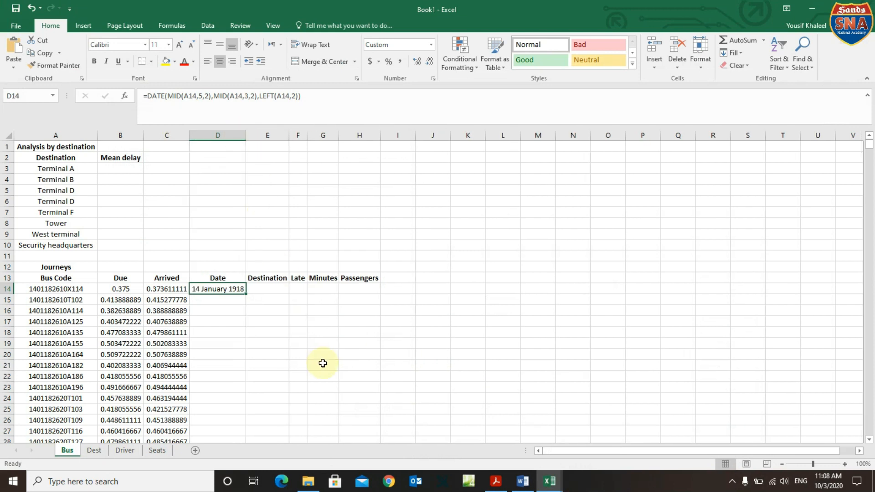
click(498, 481)
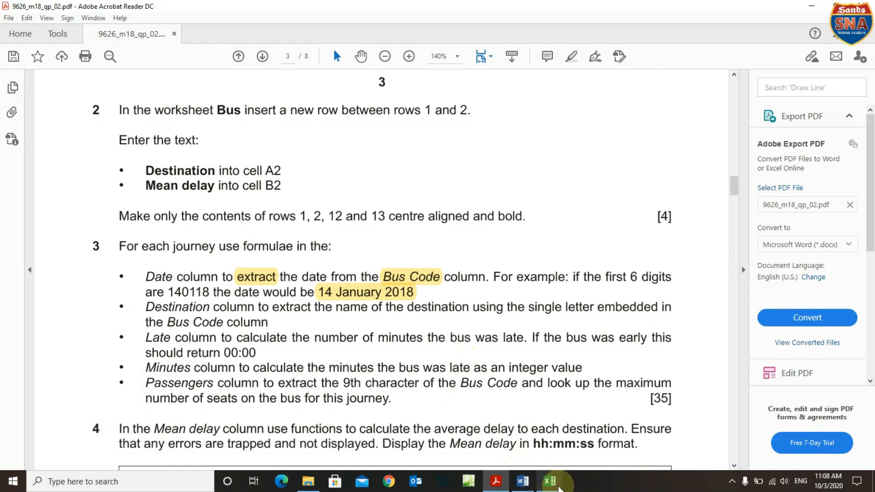
mouse_move(556, 485)
click(348, 443)
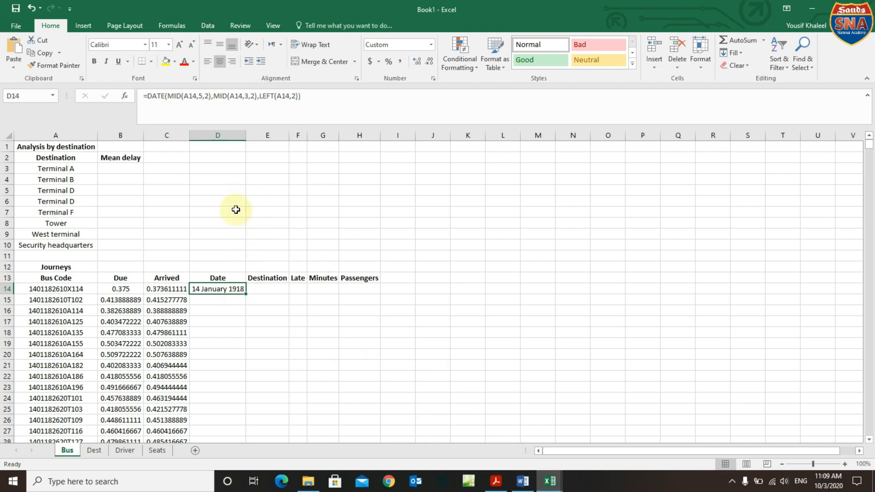
click(211, 96)
click(212, 98)
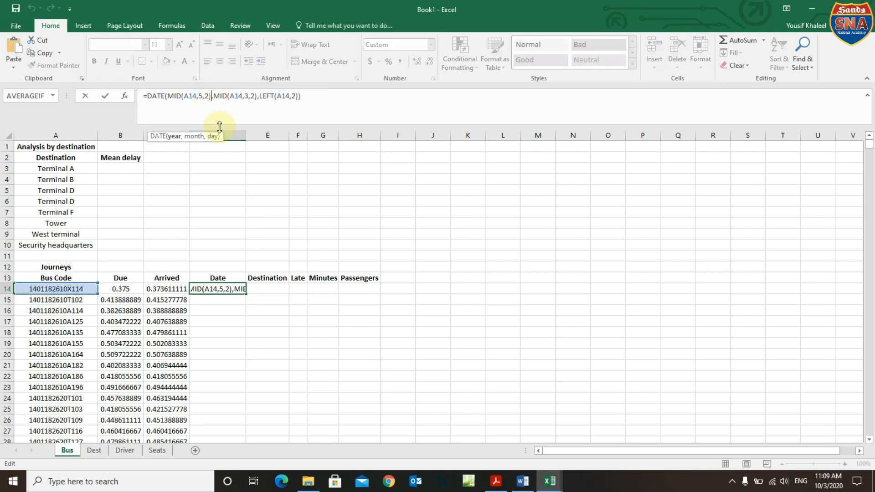
Add +100 to the year so D14 gives 14 January 2018, then fill the formula down column D.
text(+)
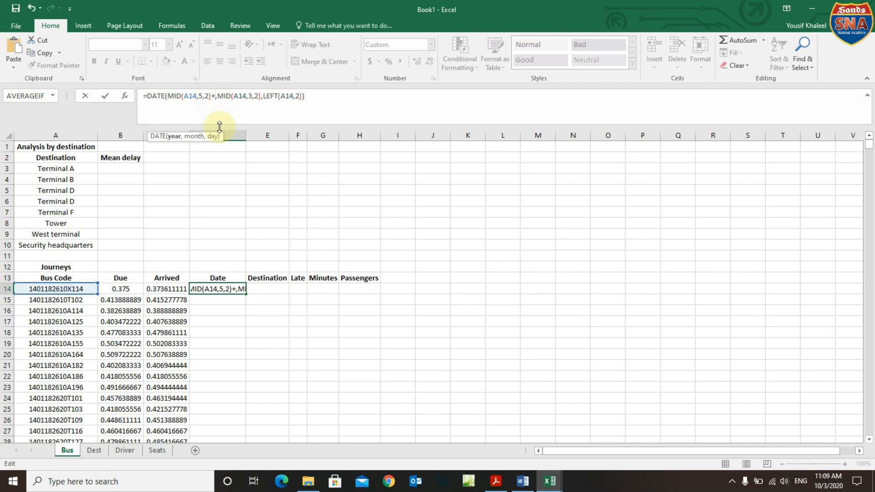
text(100)
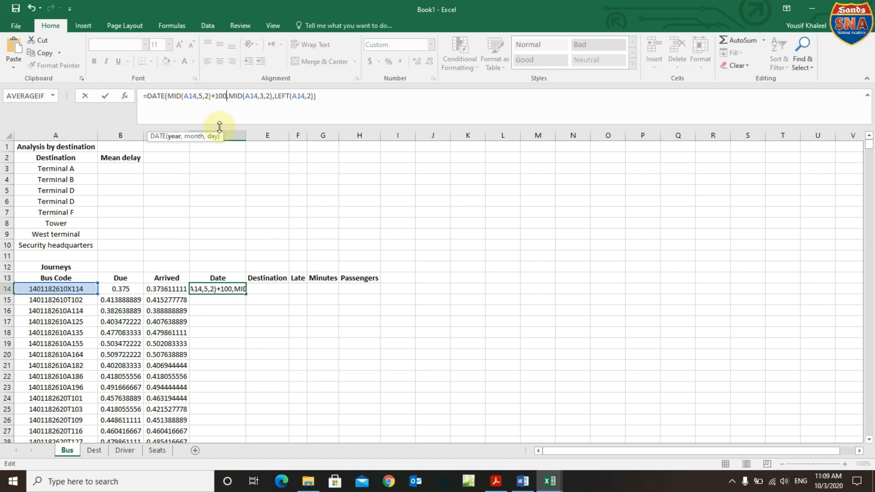
key(Return)
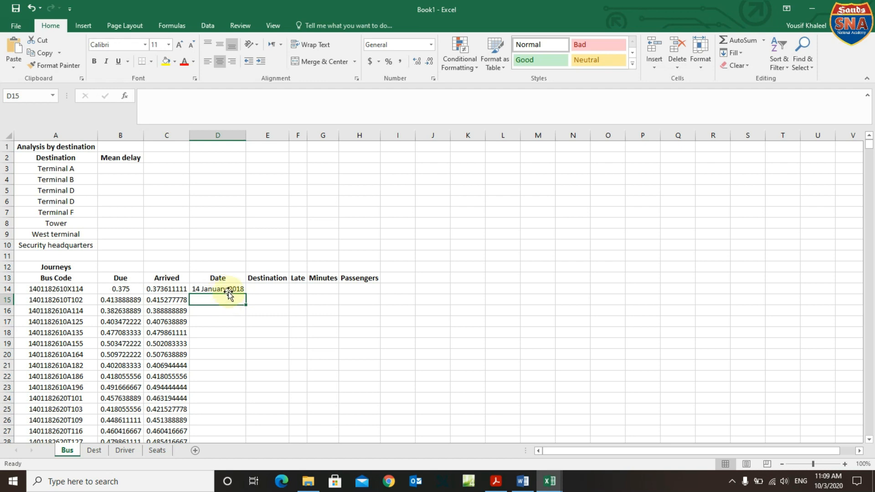
click(230, 290)
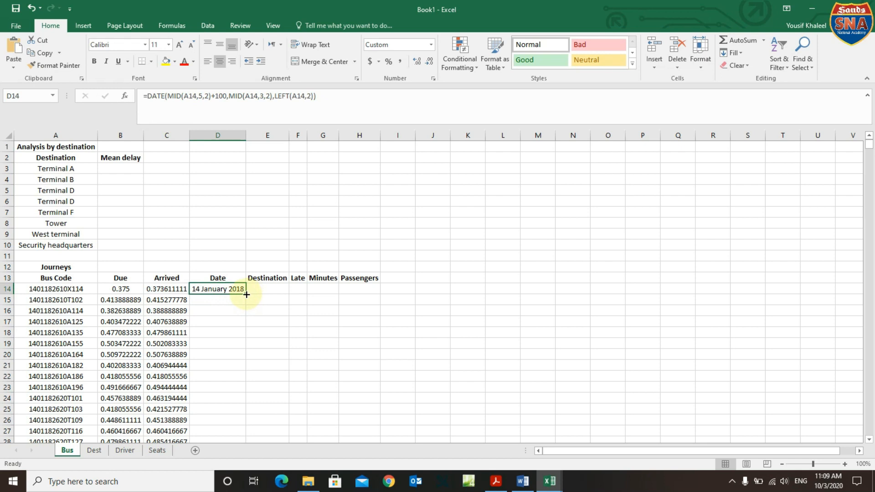
double_click(247, 294)
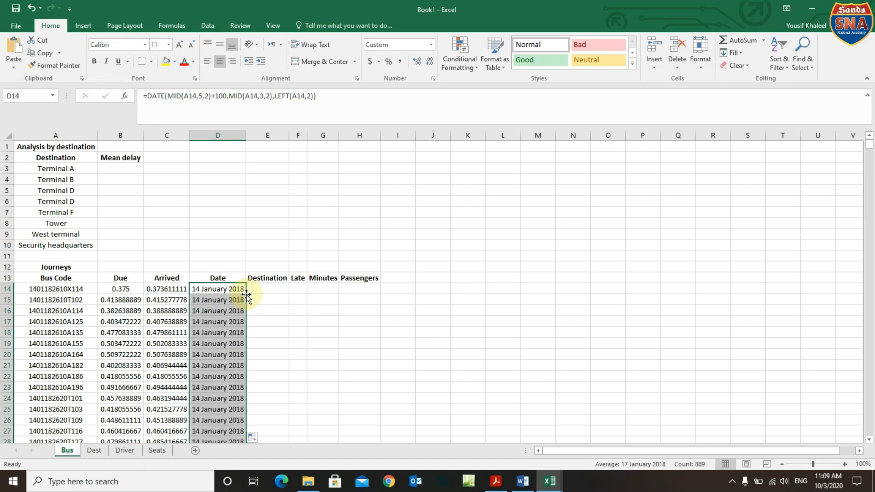
scroll(281, 368, down, 15)
scroll(280, 368, down, 20)
scroll(281, 368, up, 20)
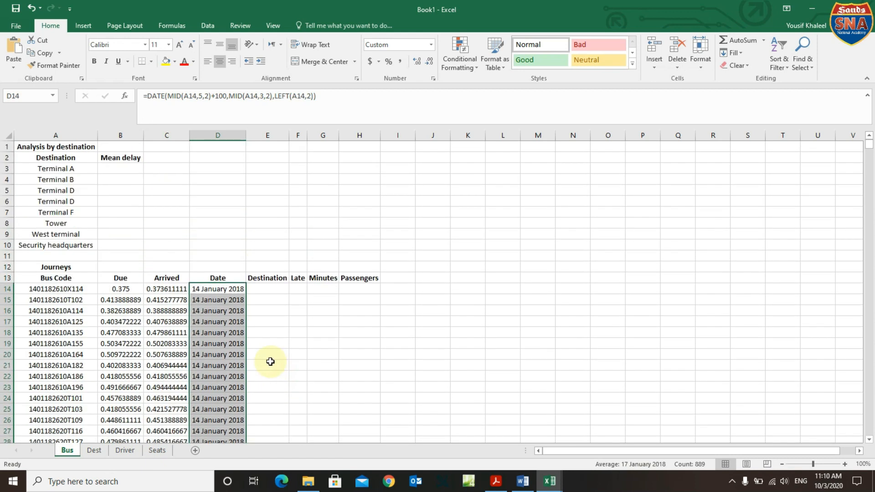
click(495, 481)
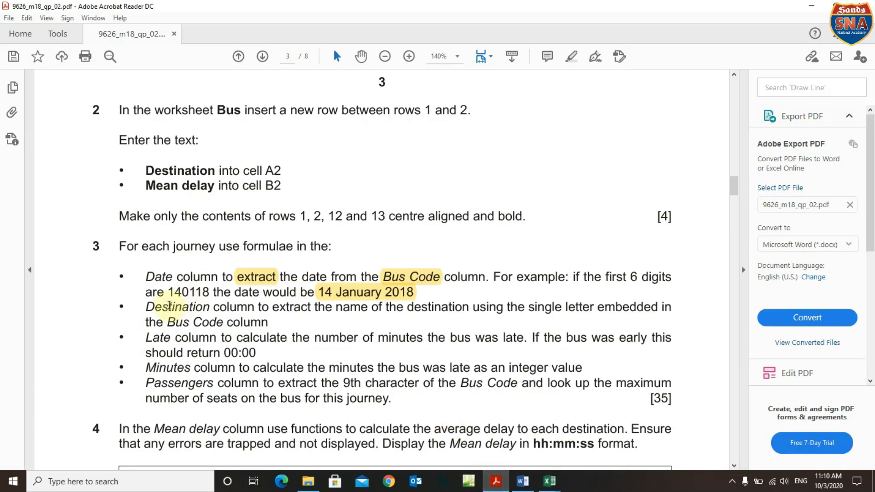
drag(145, 308, 237, 311)
click(549, 482)
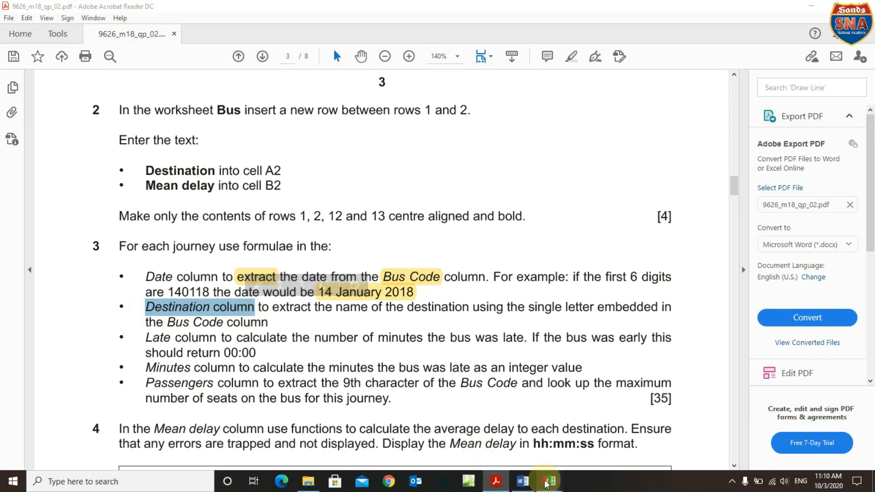
click(337, 426)
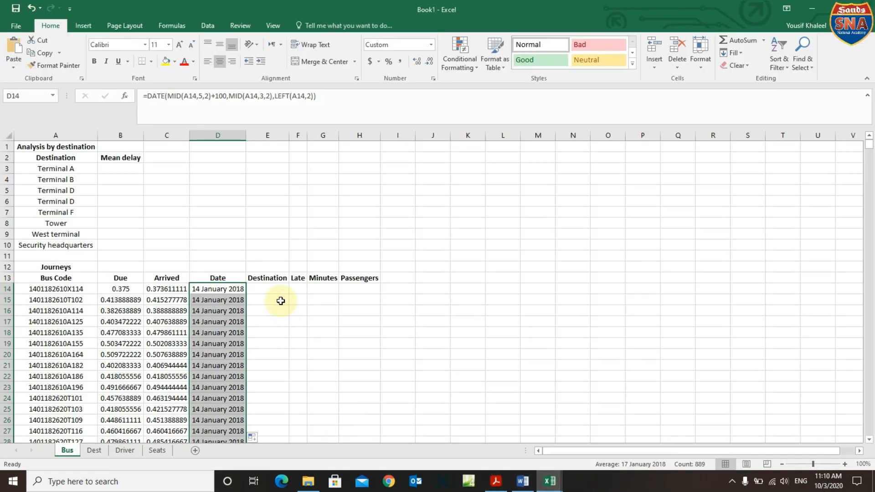
click(495, 481)
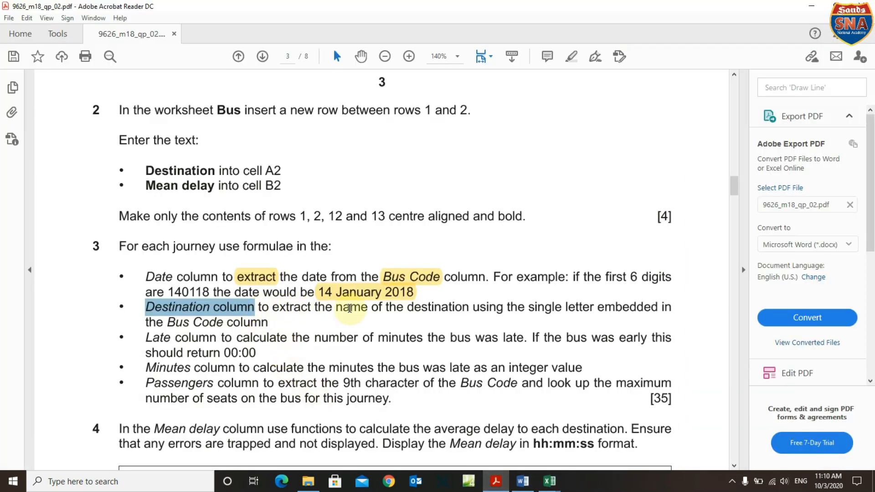
drag(336, 309, 577, 309)
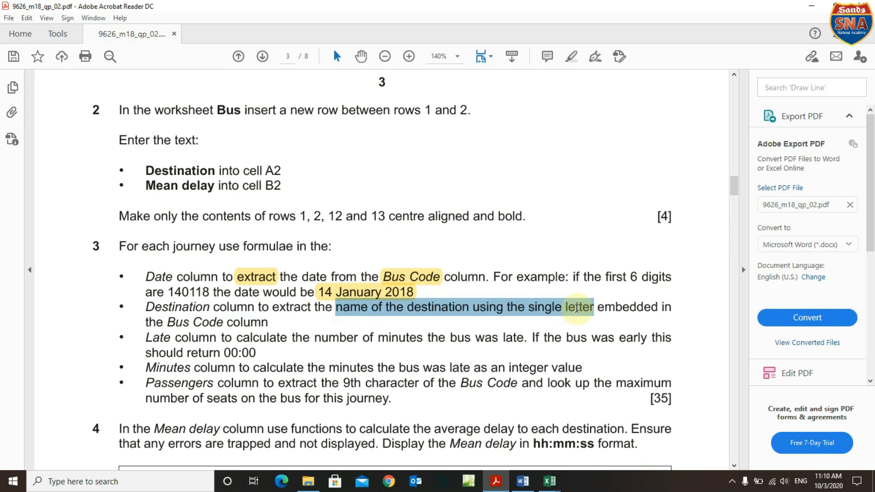
drag(577, 308, 576, 308)
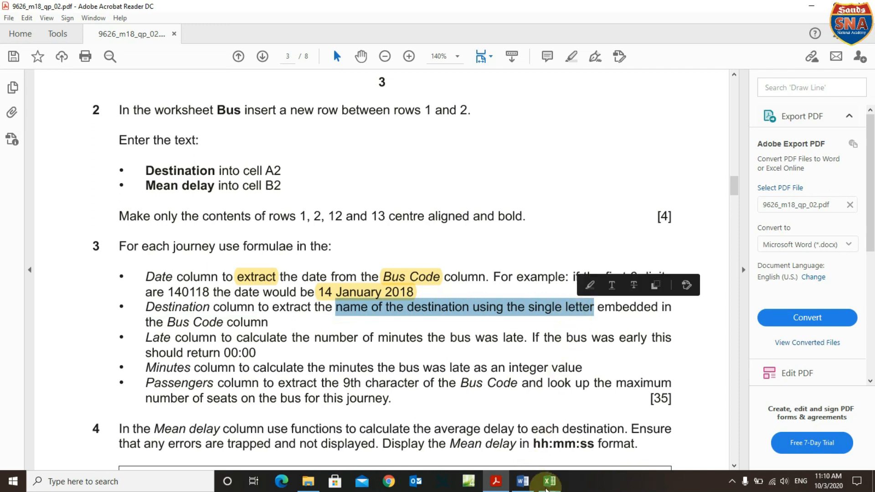
mouse_move(552, 487)
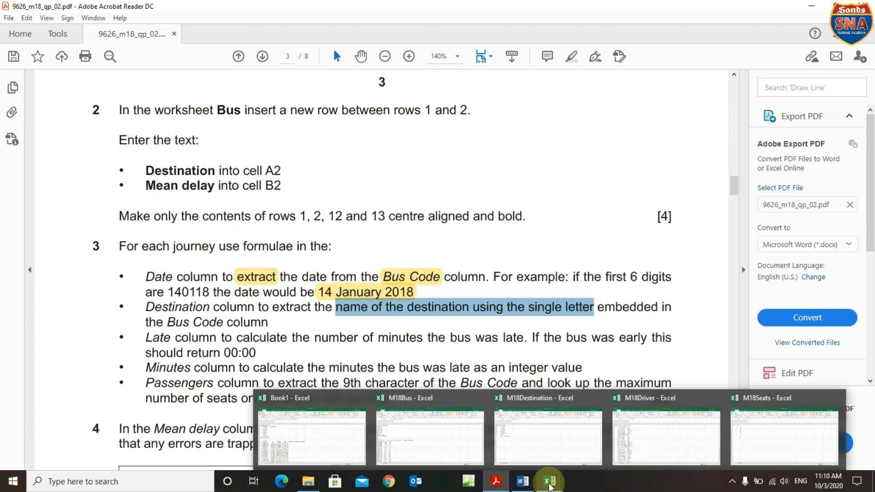
mouse_move(524, 483)
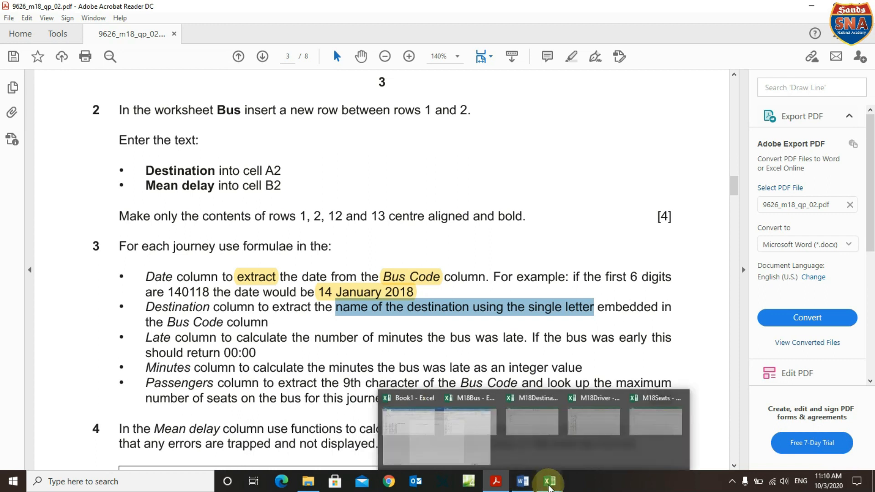
click(328, 445)
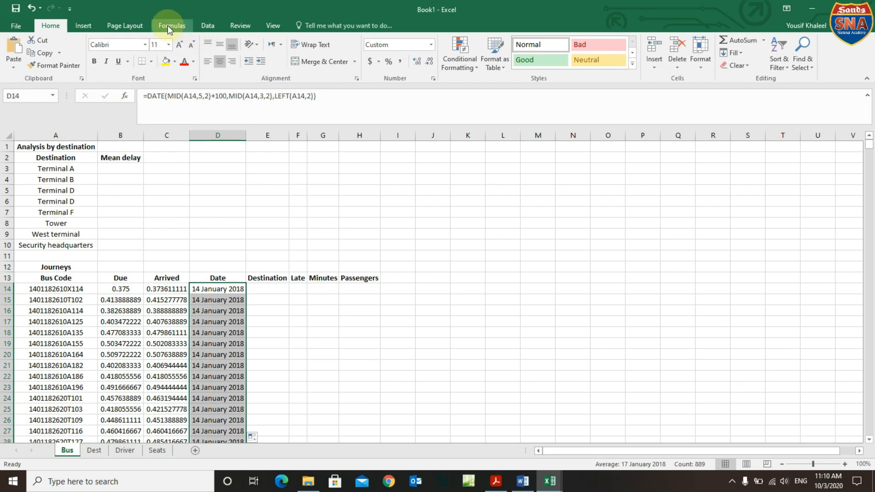
Zoom the worksheet to 200%.
click(270, 26)
click(223, 51)
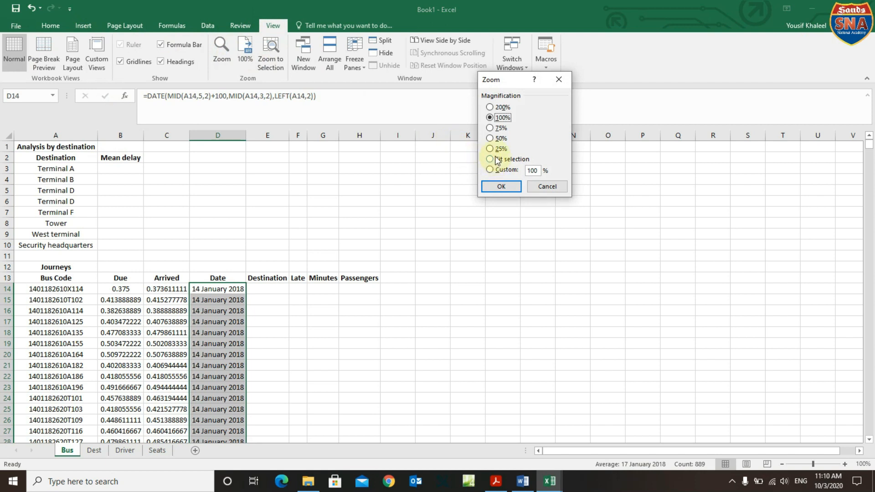
click(490, 108)
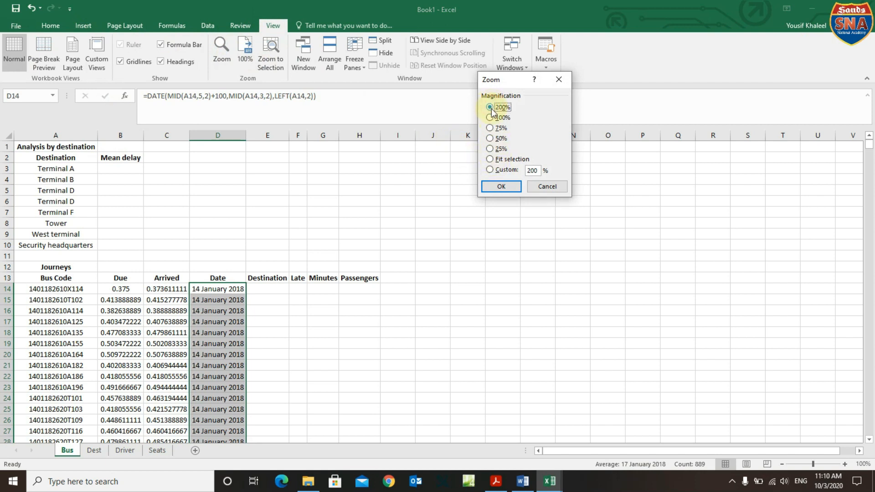
click(502, 185)
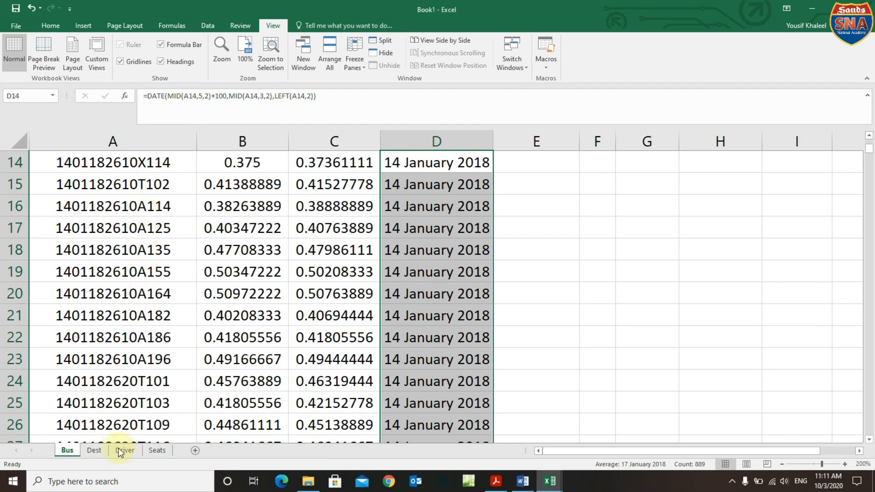
Check the Dest code table, then show the Bus sheet at 100% zoom and select E14.
click(94, 452)
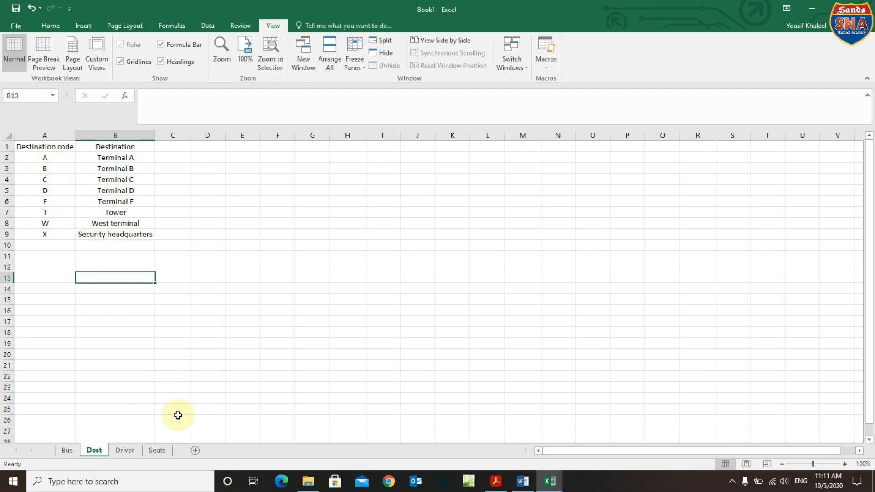
click(67, 452)
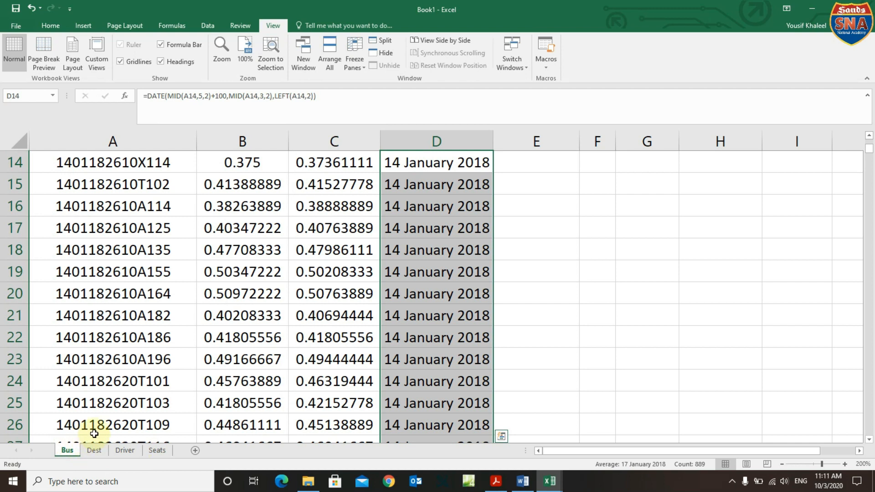
click(222, 51)
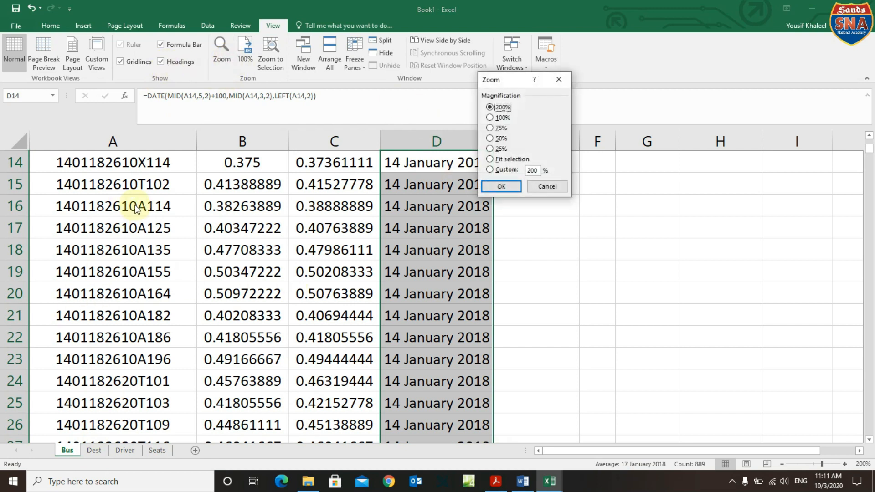
click(501, 117)
click(502, 186)
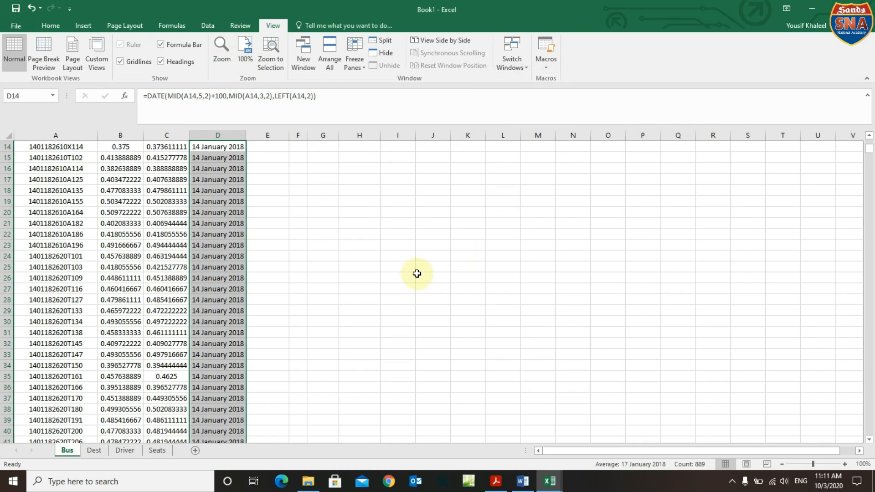
scroll(417, 273, up, 4)
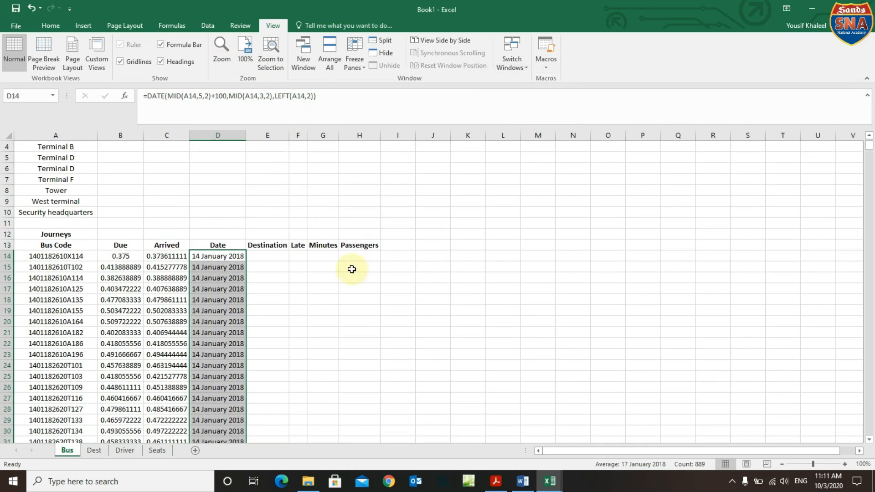
click(262, 255)
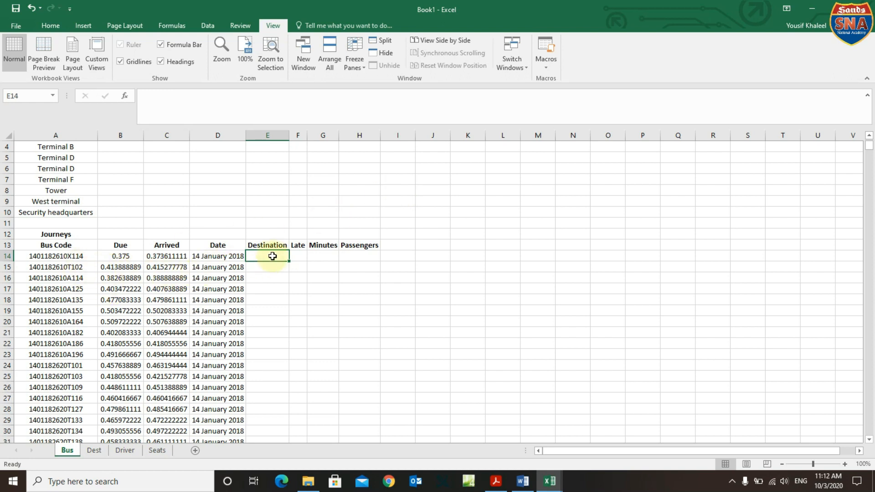
text(=)
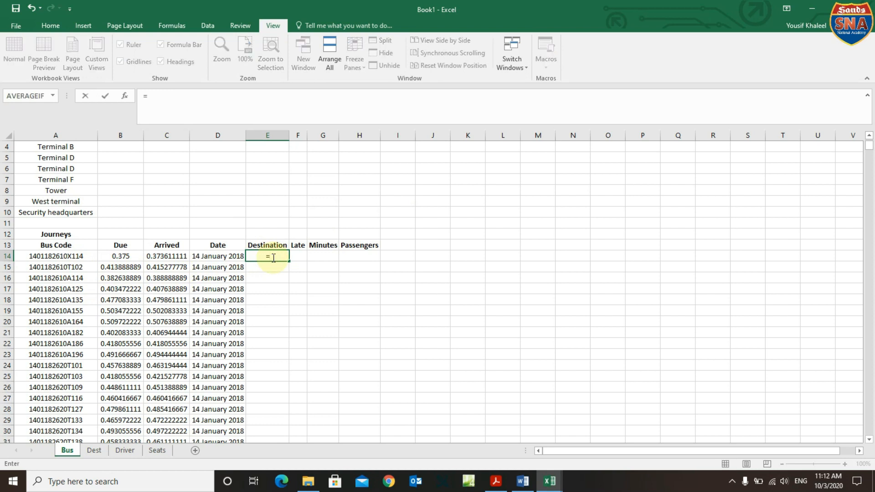
text(mid)
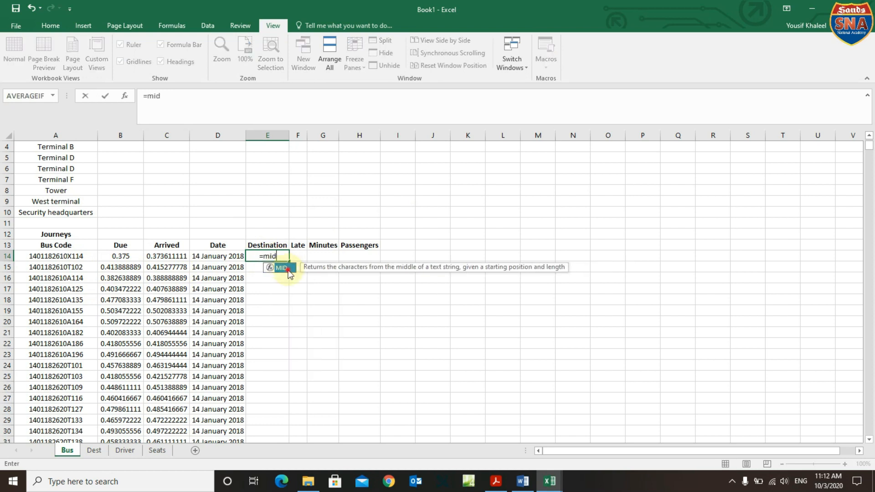
Enter =MID(A14,11,1) in E14 so it returns the destination code letter X.
double_click(288, 269)
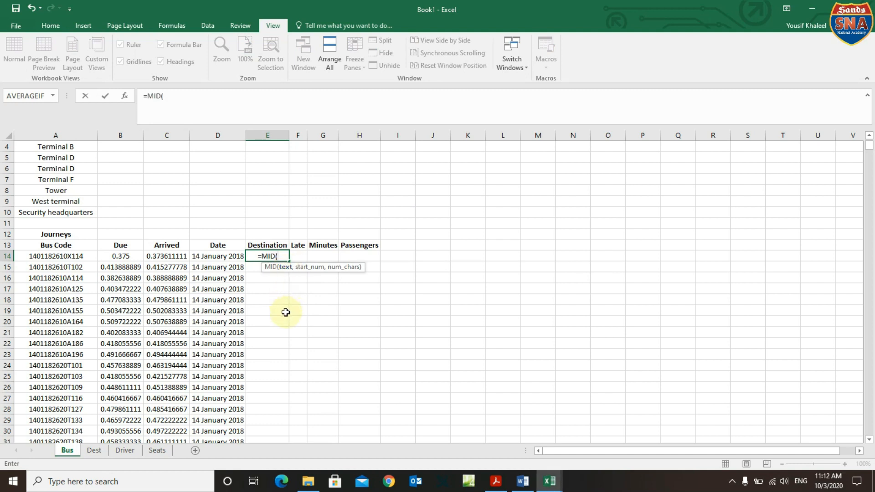
click(67, 259)
text(,)
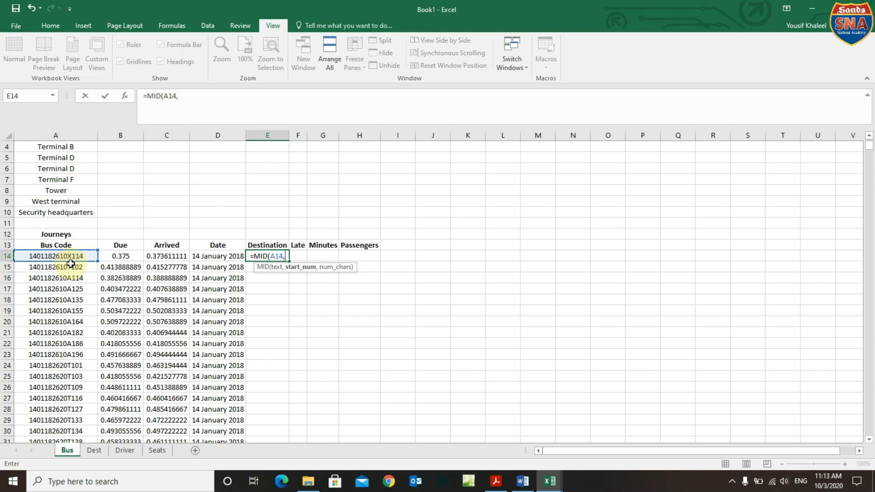
text(11,)
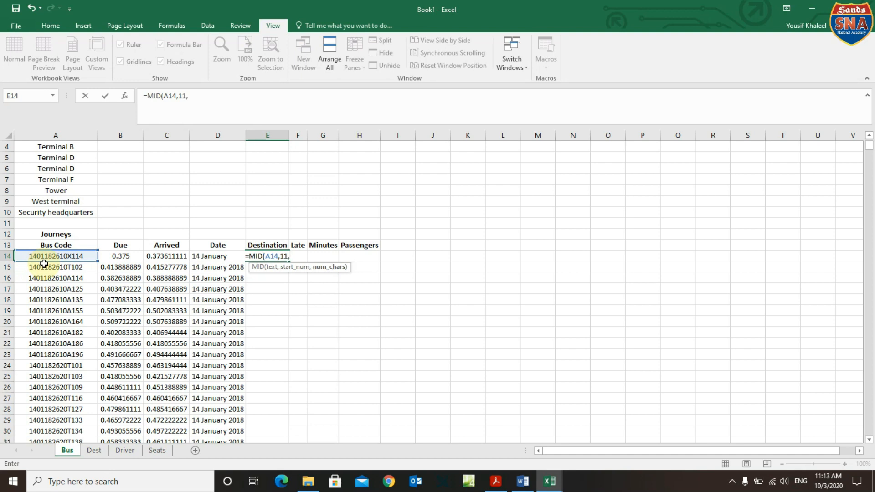
text(1)
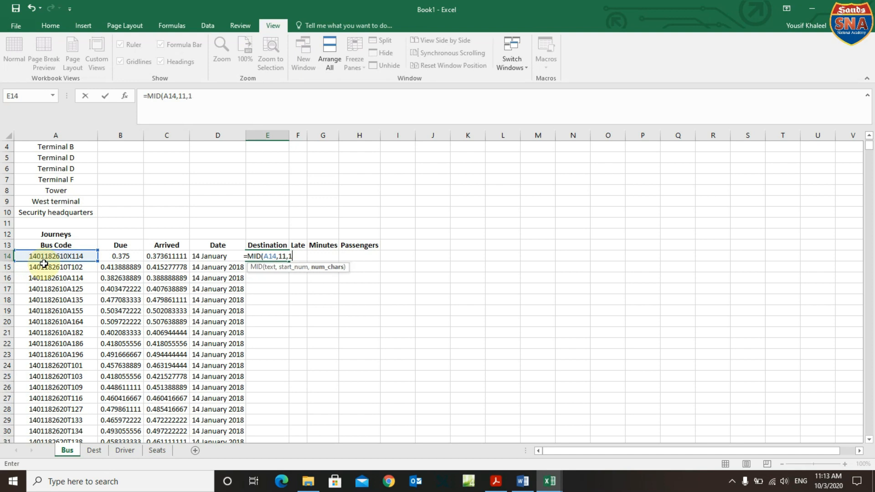
text())
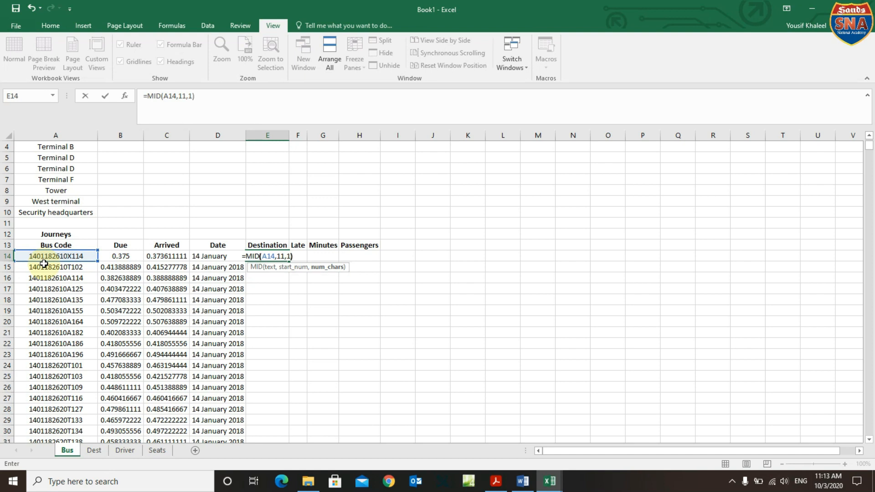
key(Return)
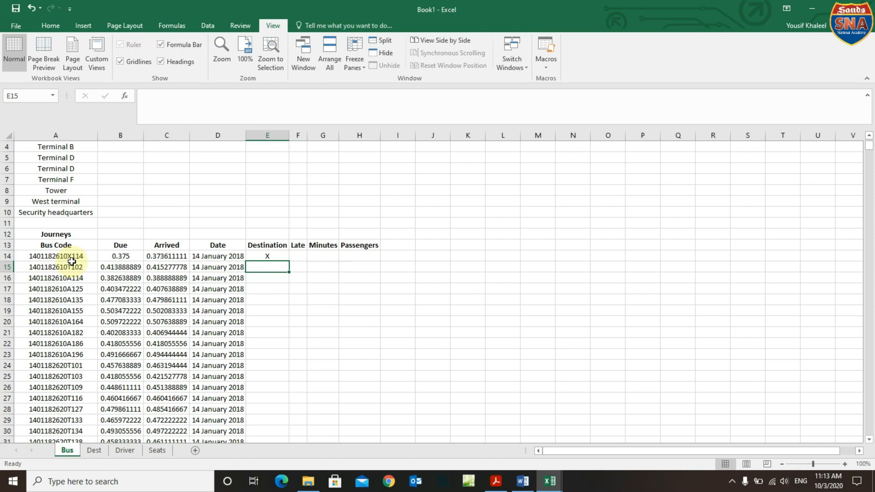
click(286, 254)
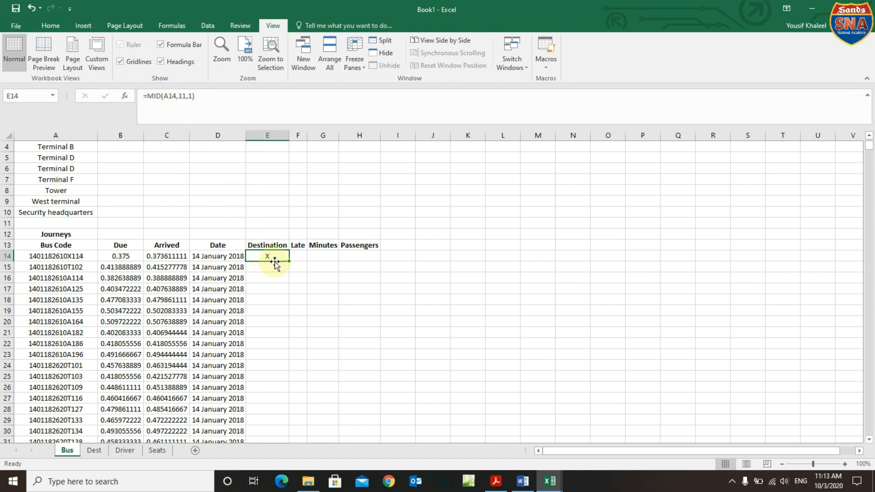
Wrap E14's MID(A14,11,1) expression inside a VLOOKUP function.
click(153, 101)
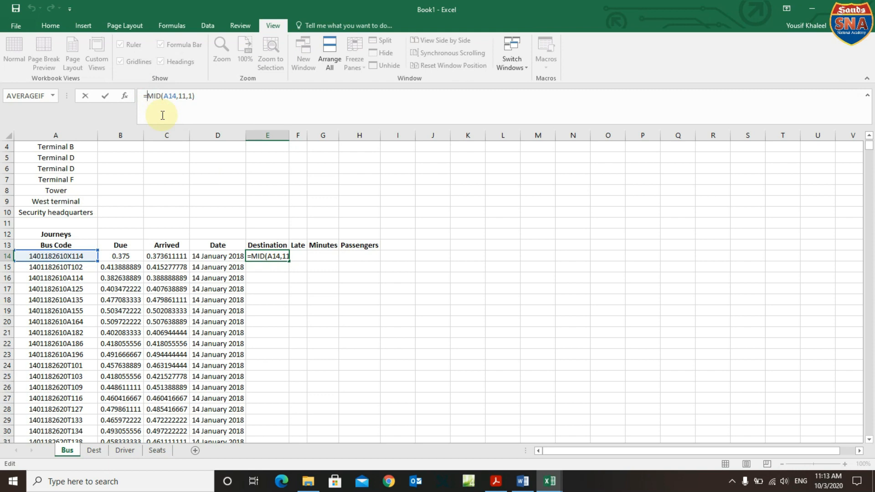
text(vl)
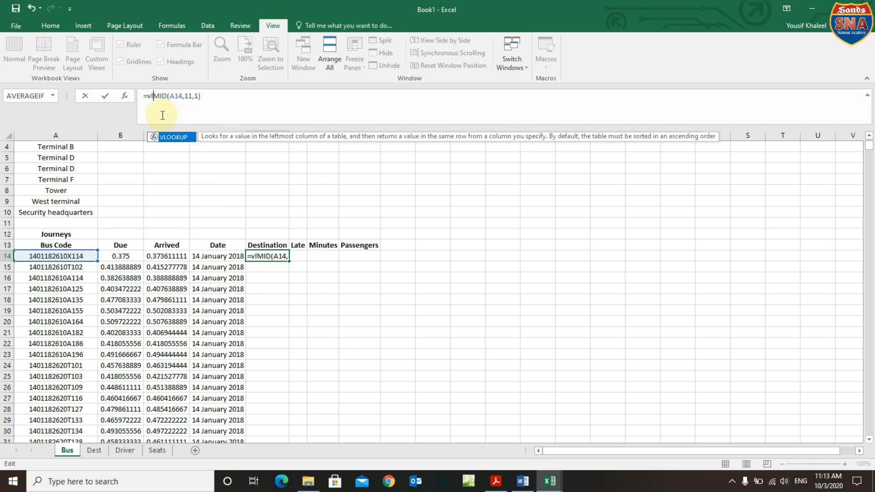
double_click(176, 137)
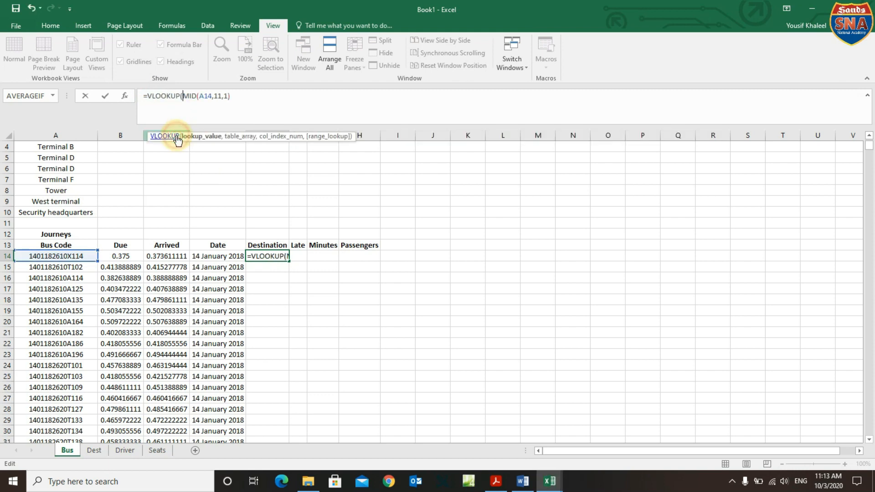
click(235, 98)
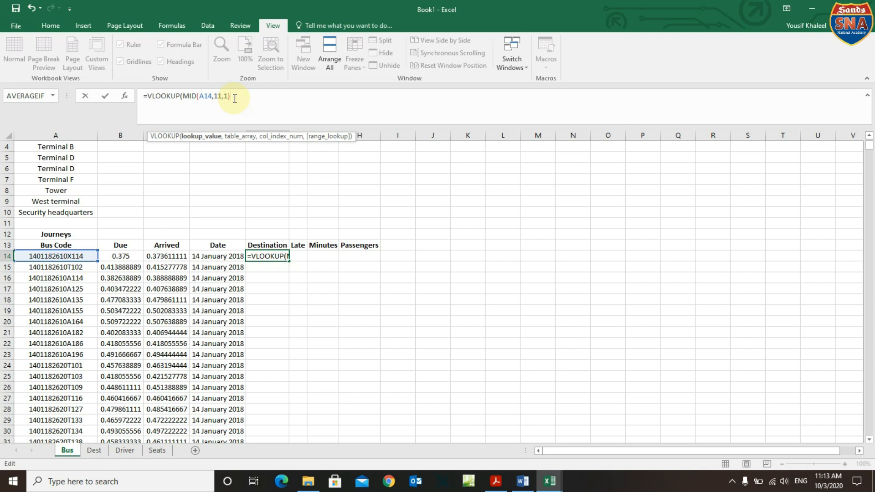
text(,)
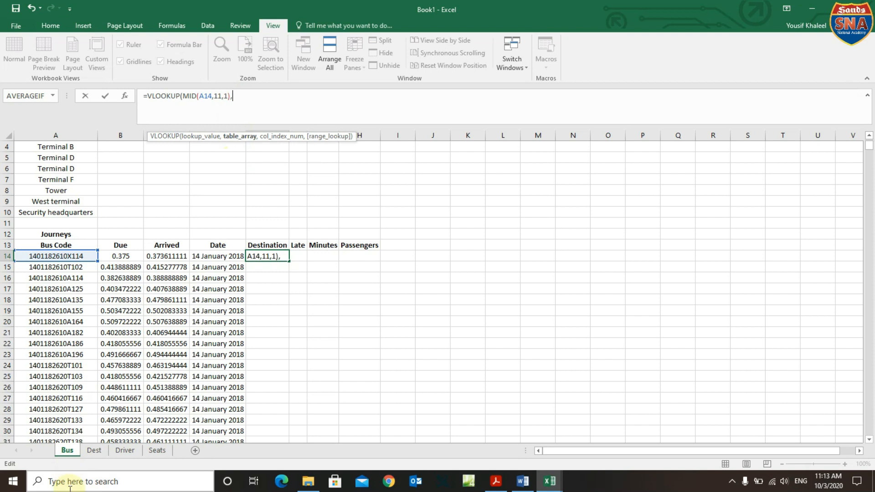
Finish the lookup with Dest!A2:B9, column 2, exact match to show Security headquarters, and autofit column E.
click(94, 450)
drag(25, 158, 101, 235)
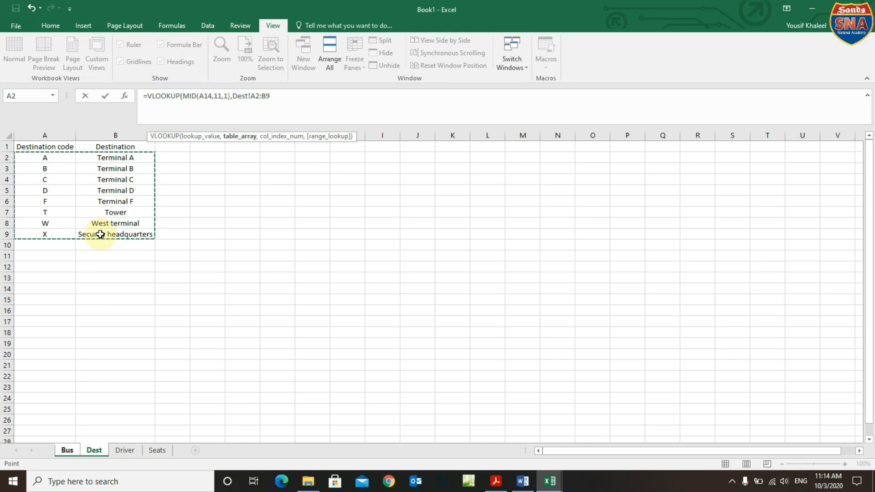
text(,)
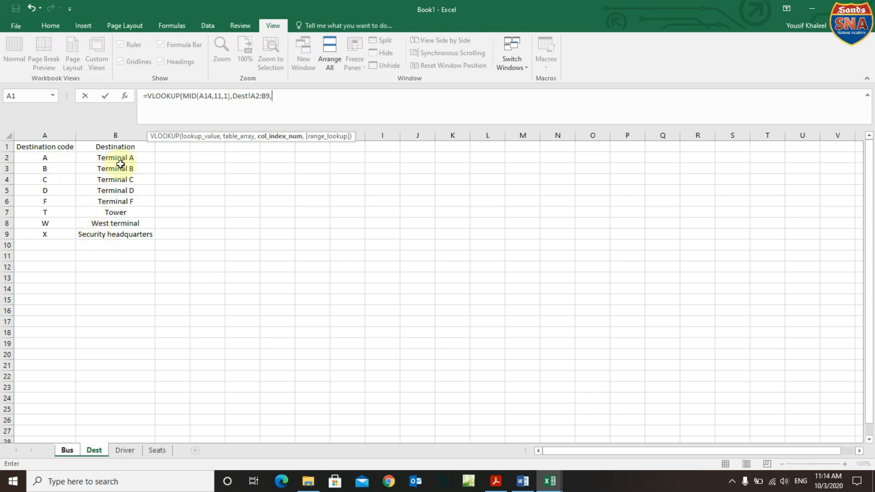
text(2,)
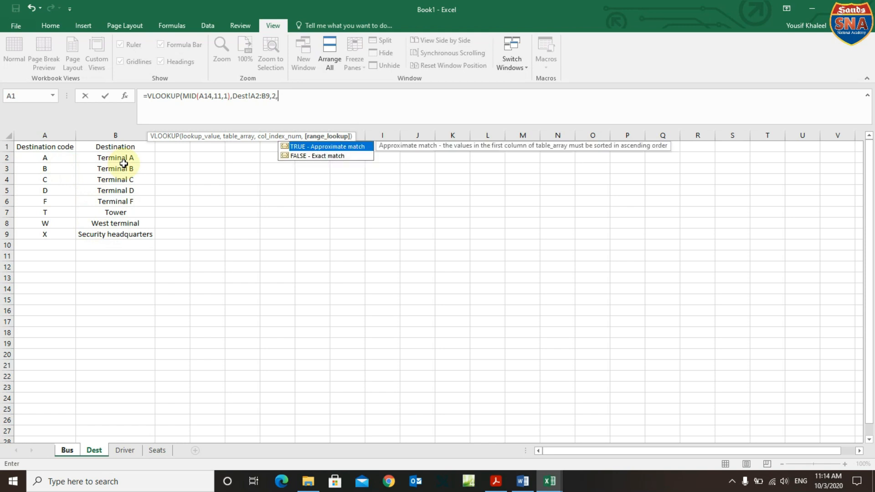
text(0))
key(Return)
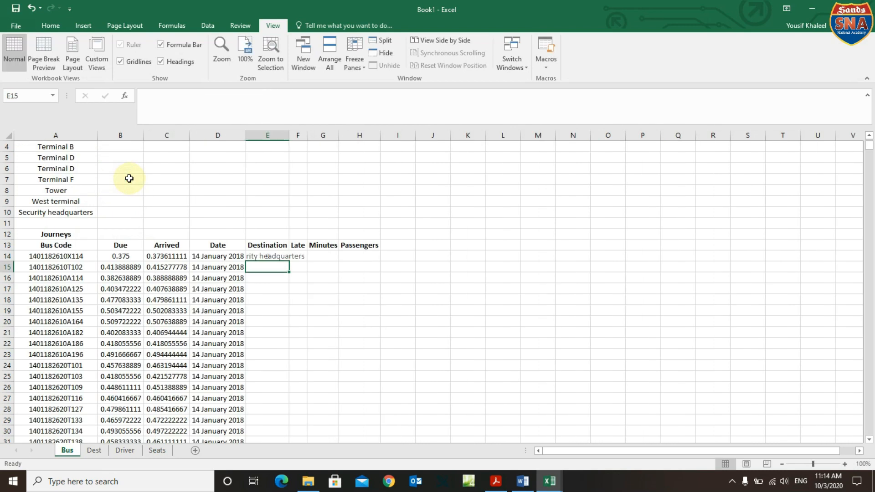
double_click(289, 139)
click(309, 257)
Fill the Destination formula down column E, then undo it after #N/A errors appear.
double_click(324, 260)
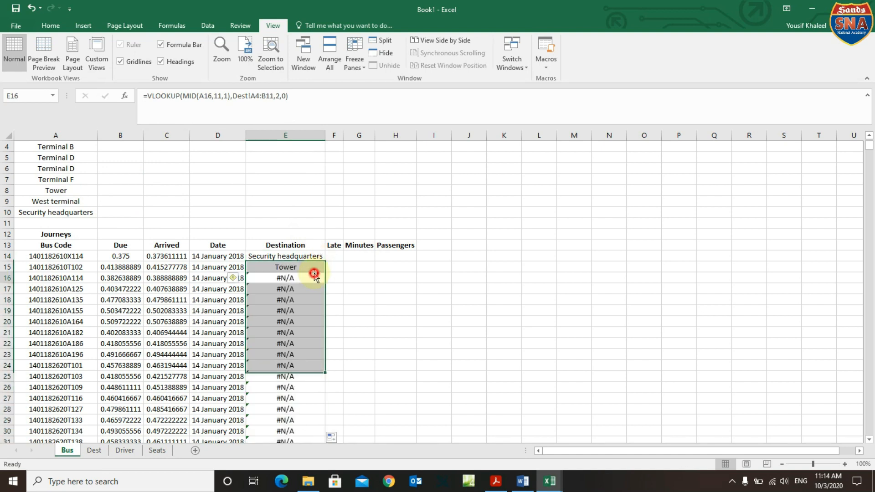
click(314, 273)
click(313, 256)
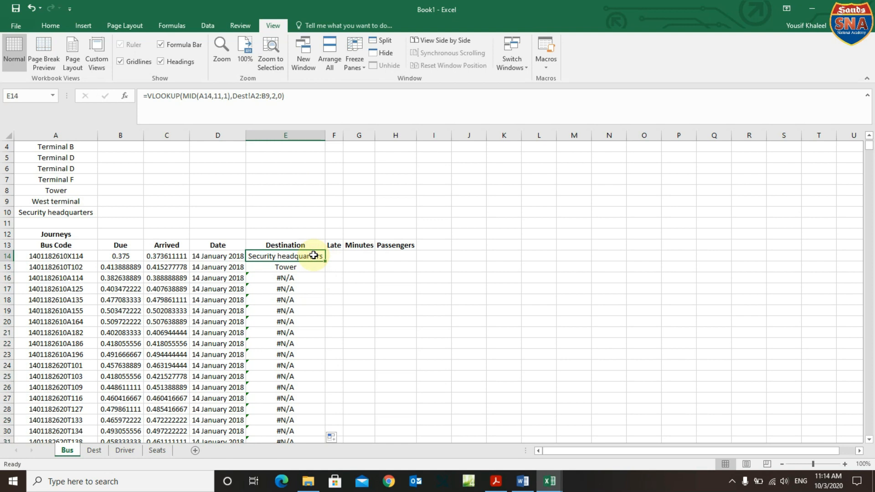
key(ctrl+z)
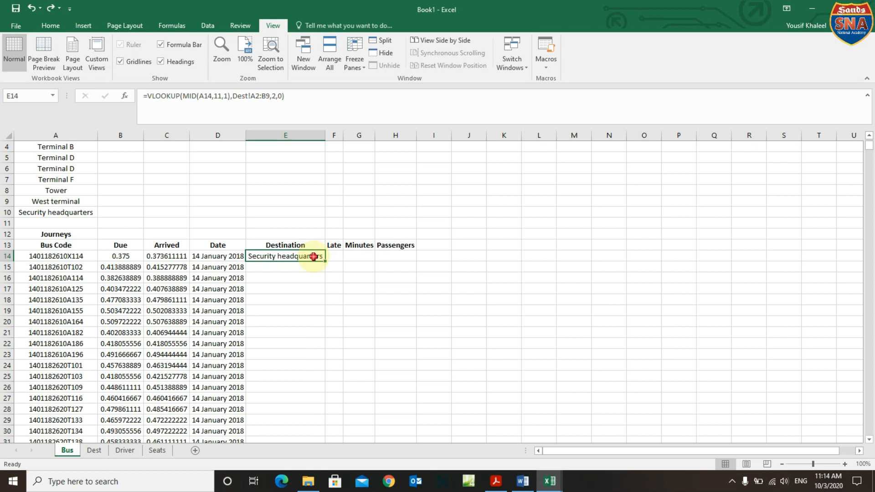
Make E14's lookup range absolute as Dest!$A$2:$B$9.
click(289, 92)
drag(285, 96, 236, 93)
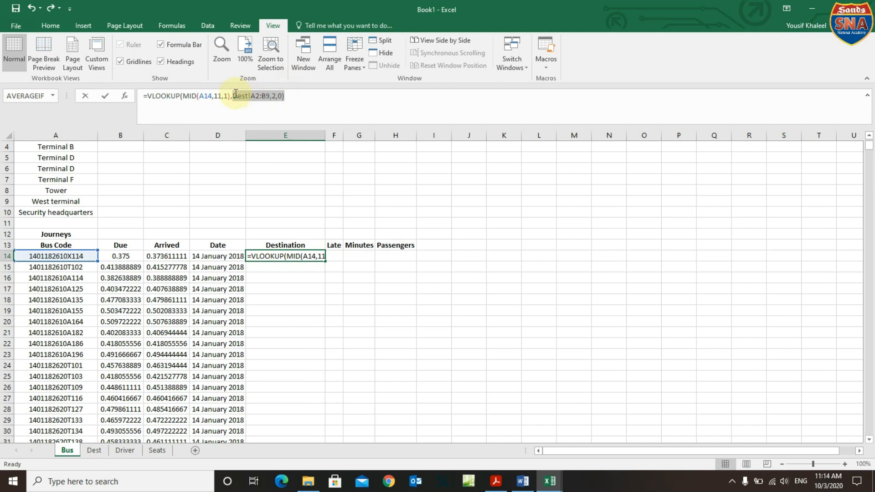
click(241, 105)
click(270, 95)
drag(270, 94, 233, 102)
key(F4)
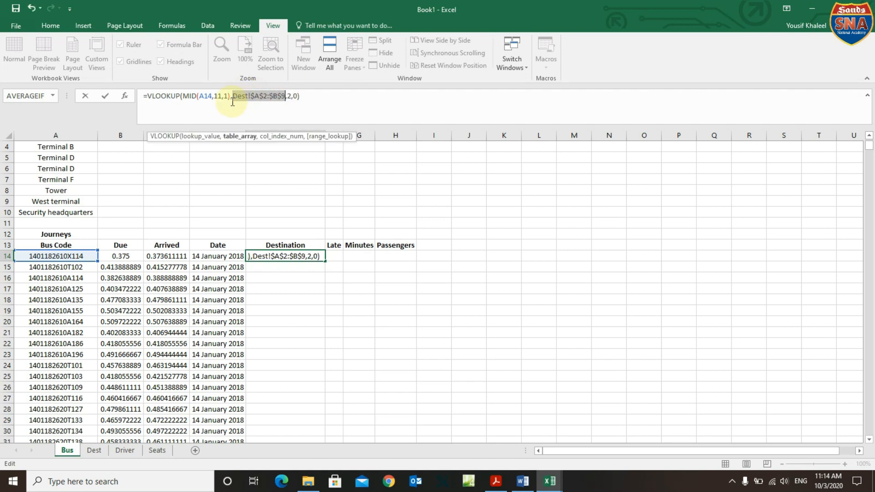
key(Return)
Refill the corrected Destination formula down column E and verify E14's formula.
click(309, 256)
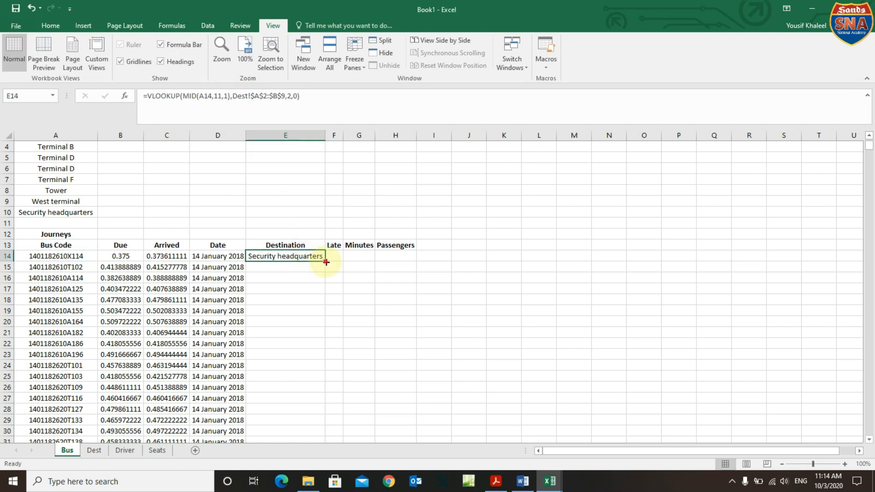
double_click(326, 262)
click(346, 287)
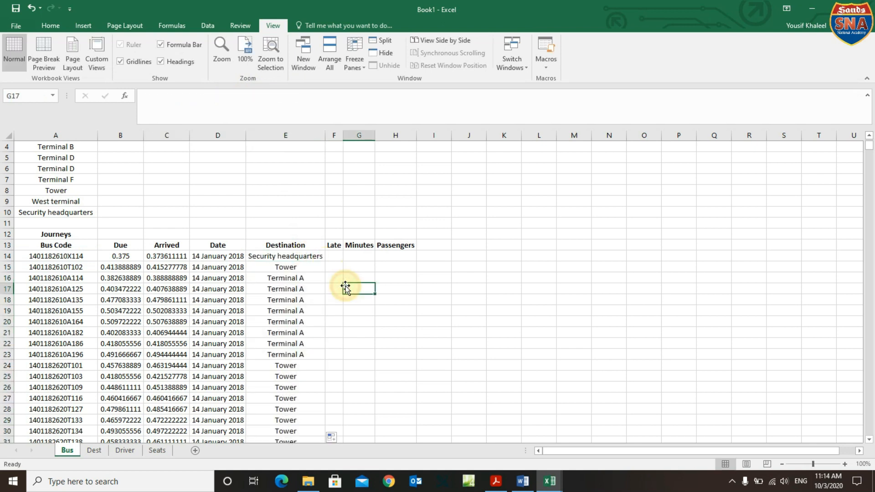
click(303, 255)
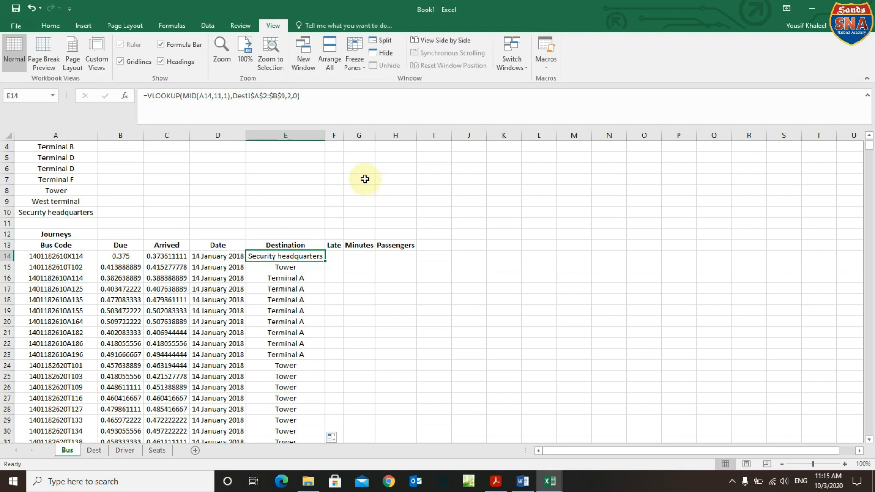
click(496, 484)
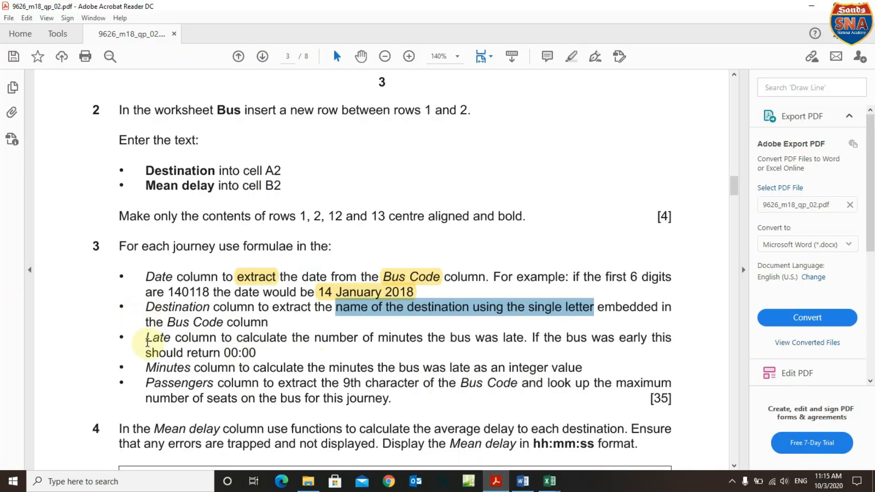
drag(146, 338, 650, 339)
drag(225, 353, 256, 354)
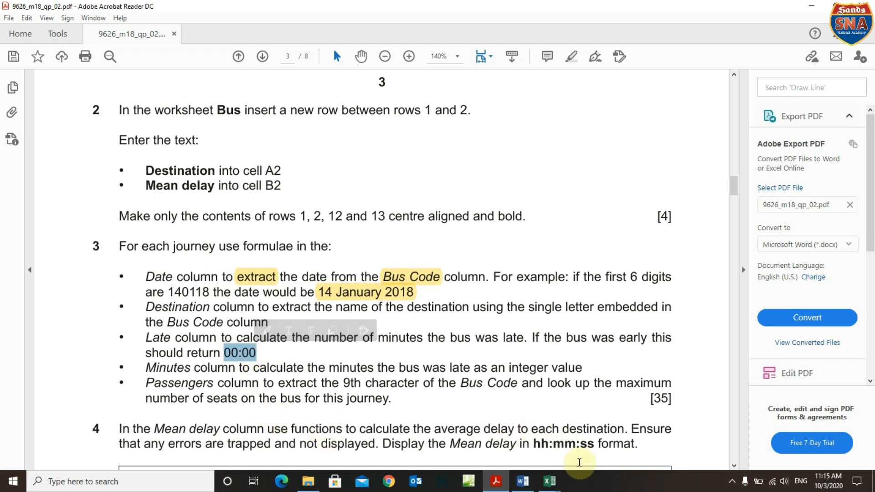
mouse_move(545, 487)
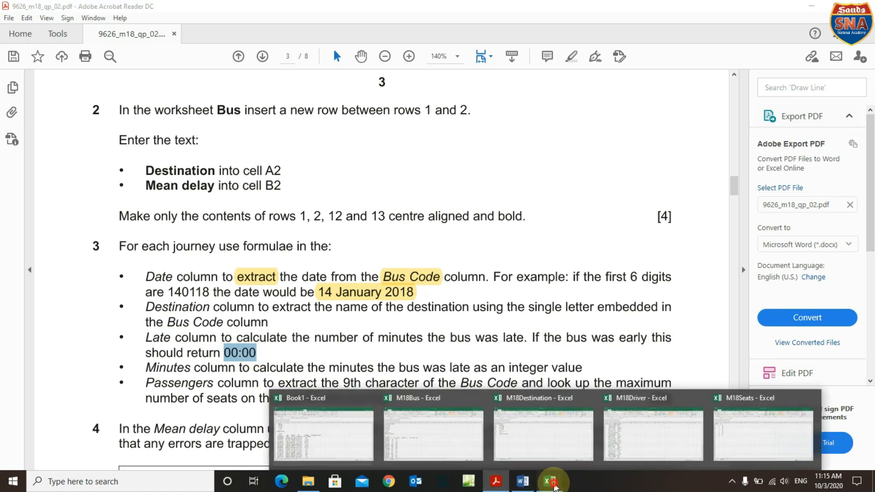
click(310, 451)
click(330, 259)
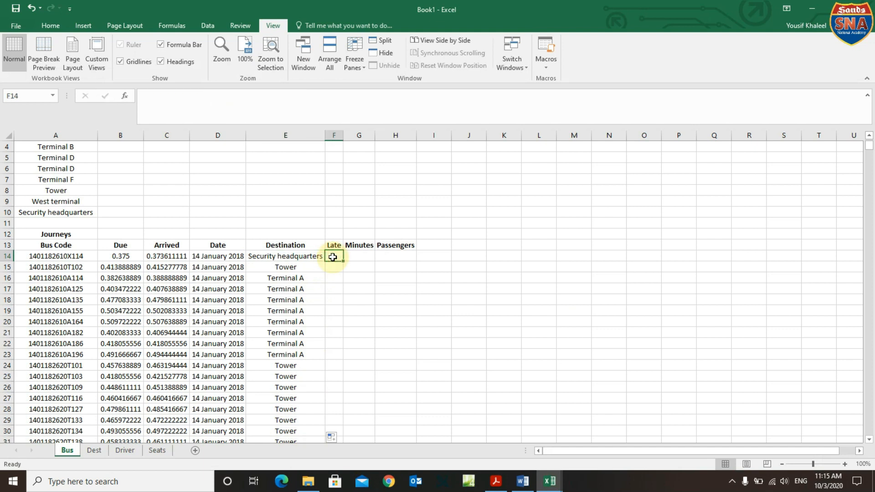
Enter =IF(C14>B14,C14-B14,0) in F14 to calculate how late the first bus arrived.
click(157, 260)
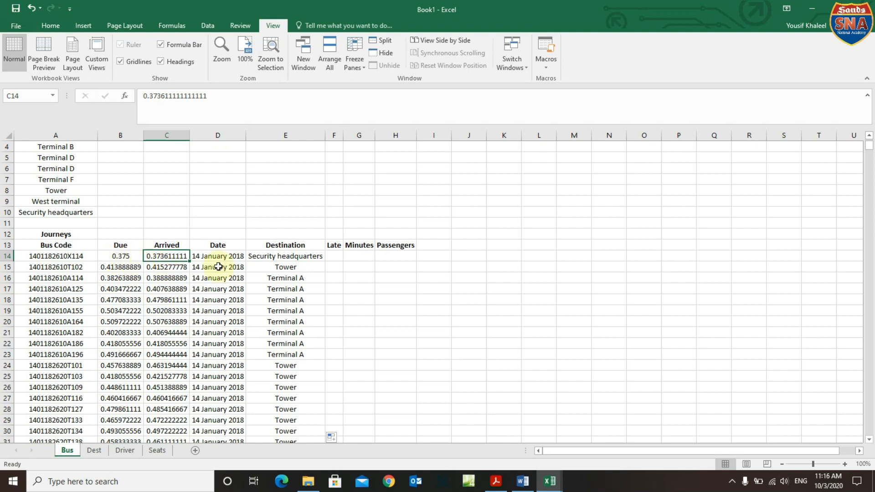
click(336, 257)
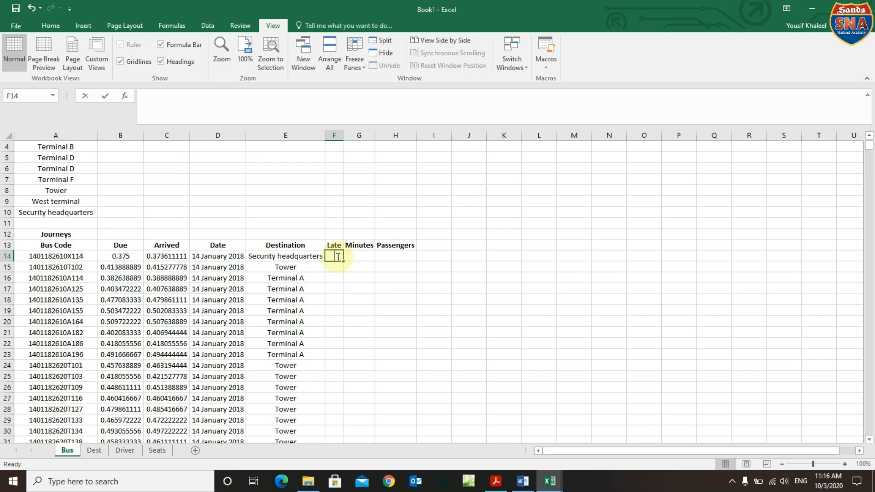
text(=)
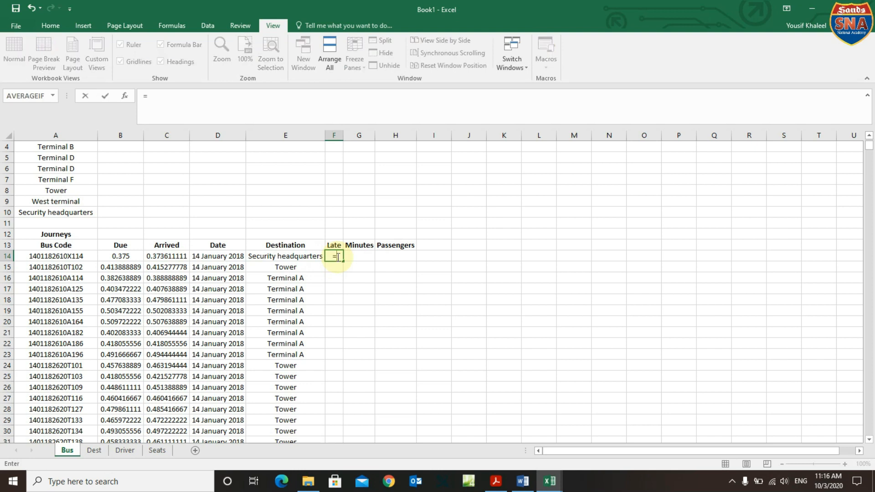
text(if)
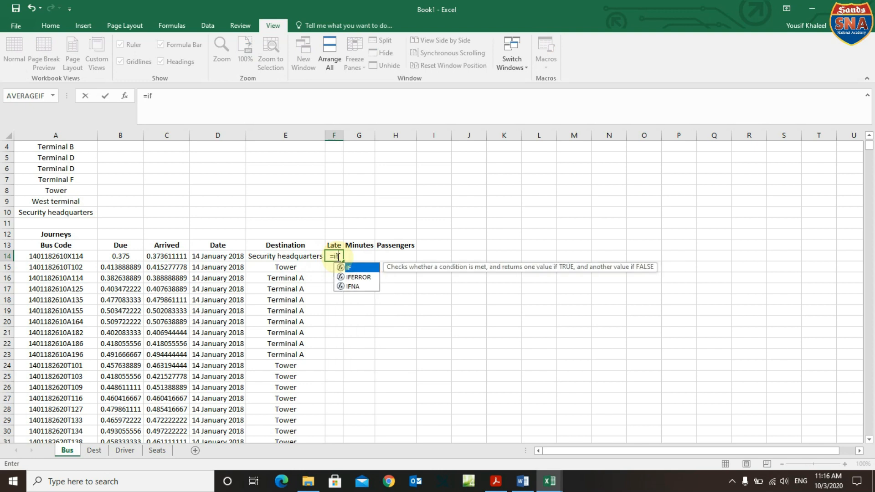
text(()
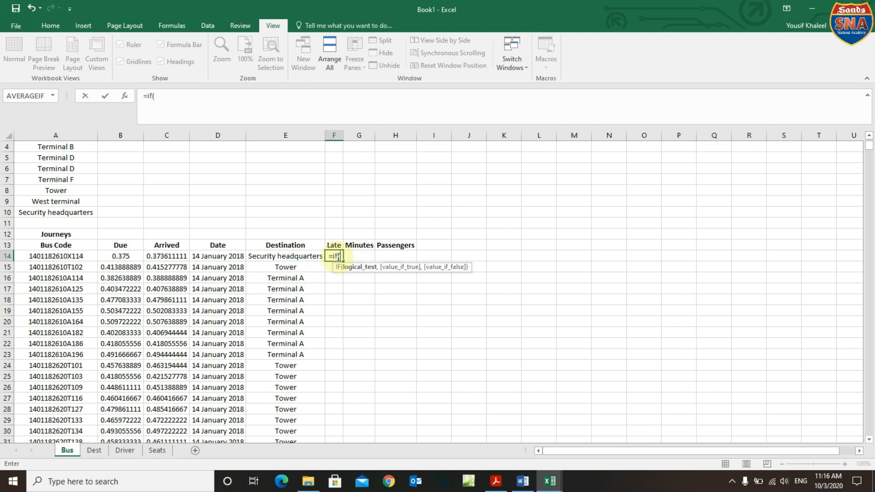
click(178, 259)
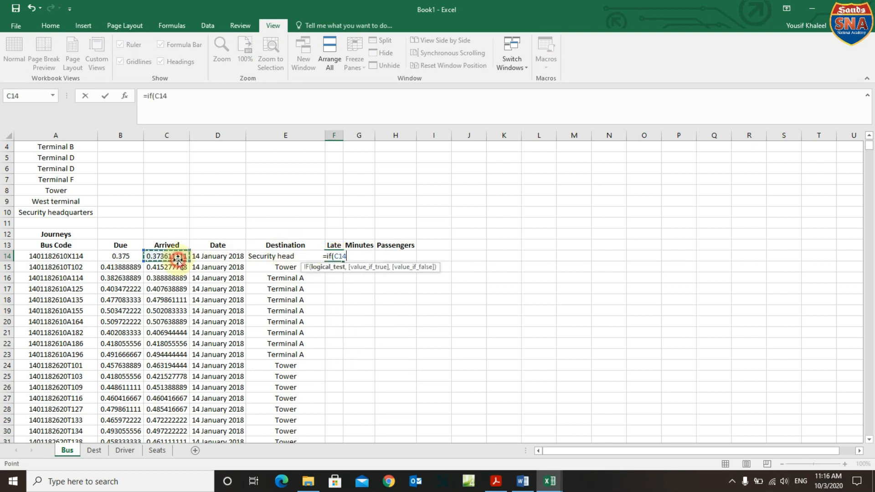
text(>)
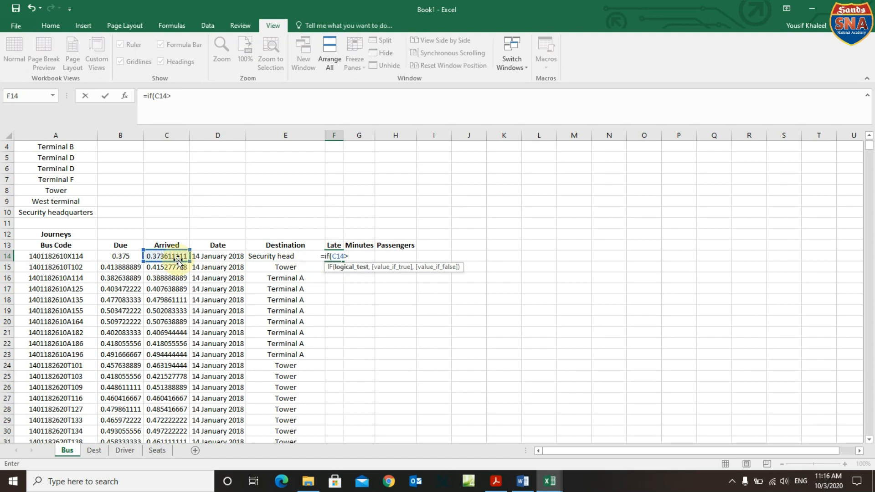
click(130, 258)
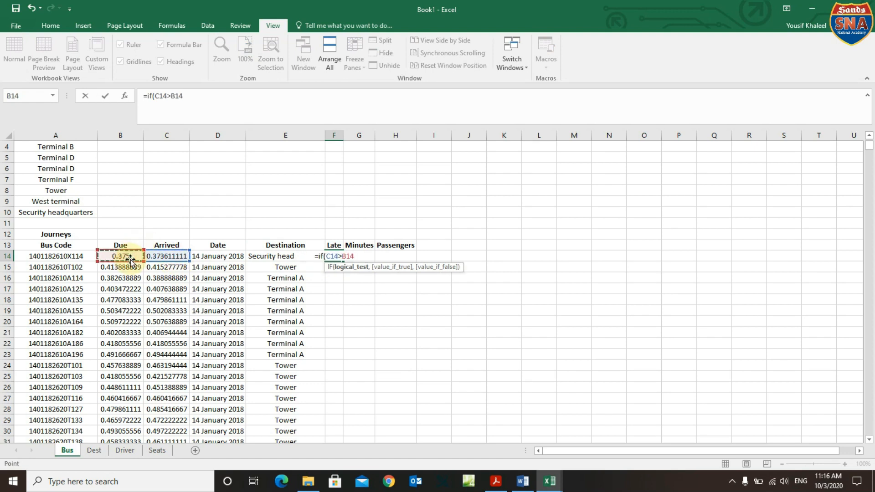
text(,)
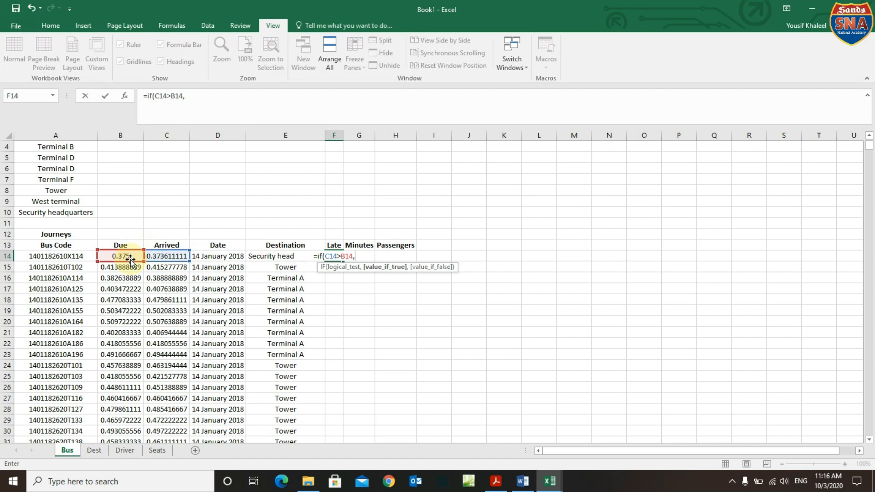
click(174, 257)
text(-)
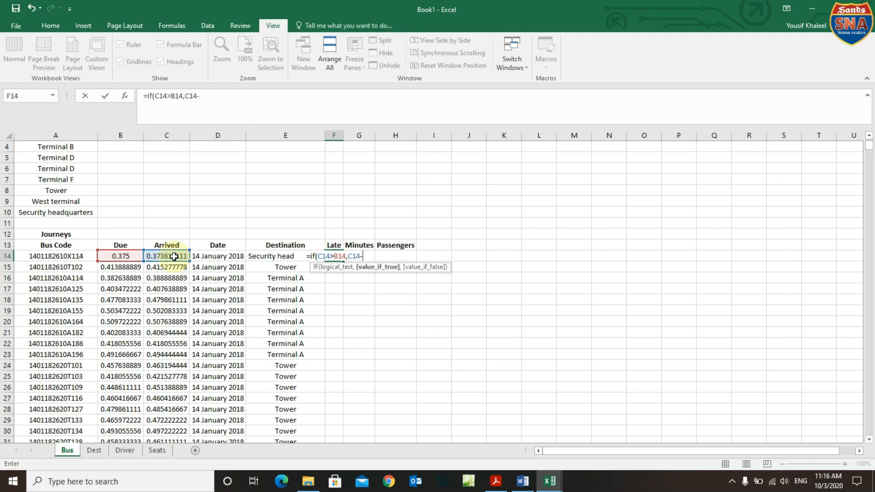
click(134, 256)
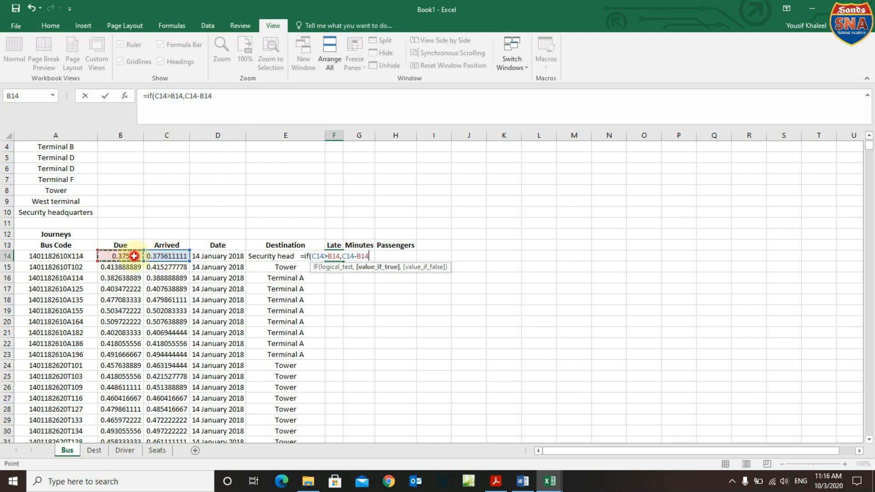
text(,0)
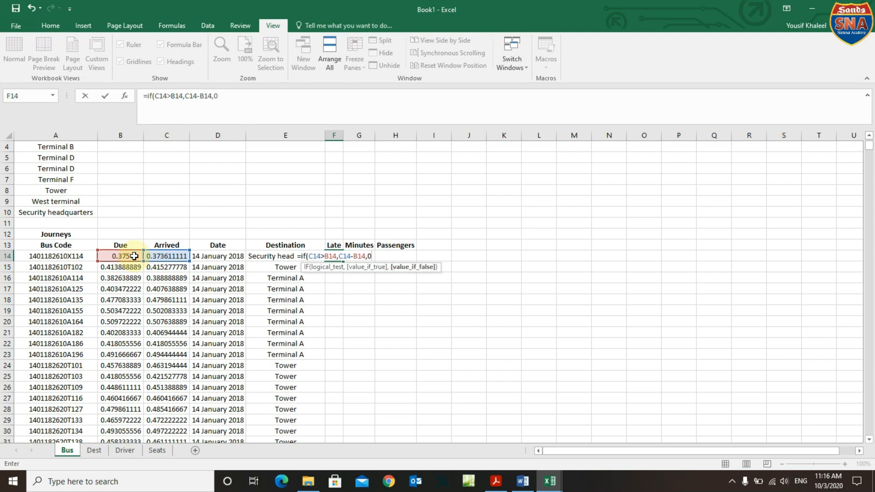
text())
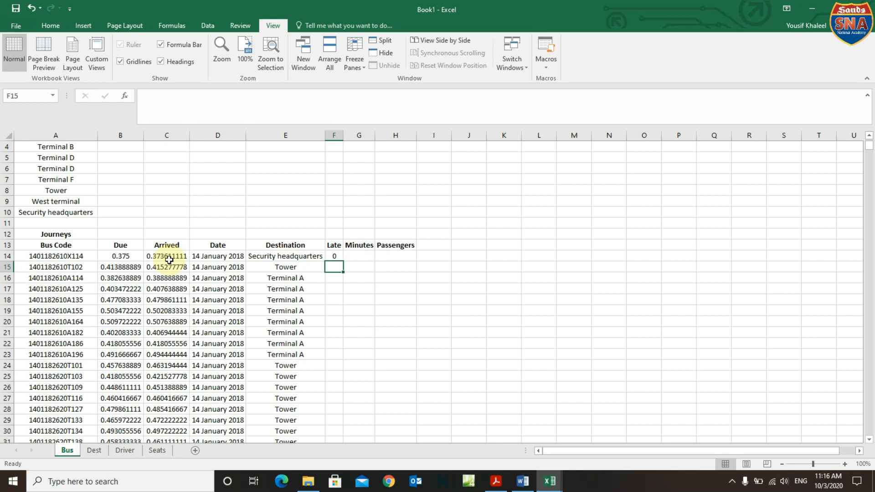
Fill the Late formula down column F and autofit the column to show full values.
click(335, 256)
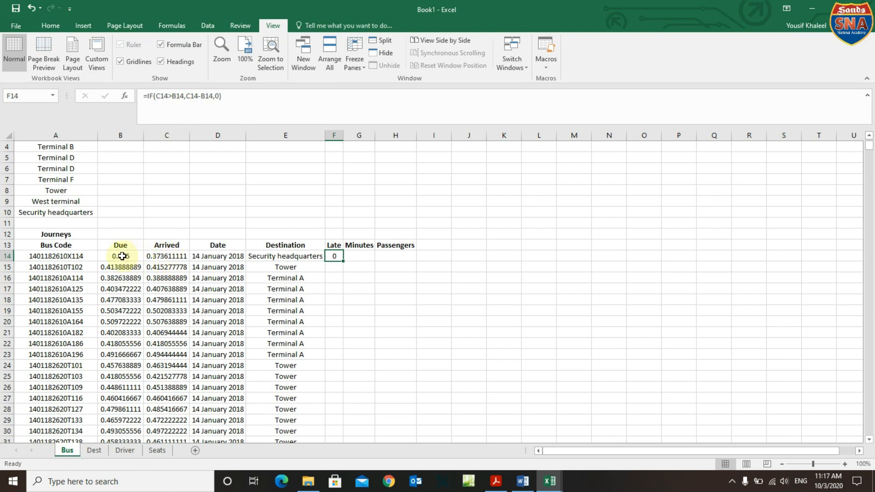
double_click(342, 261)
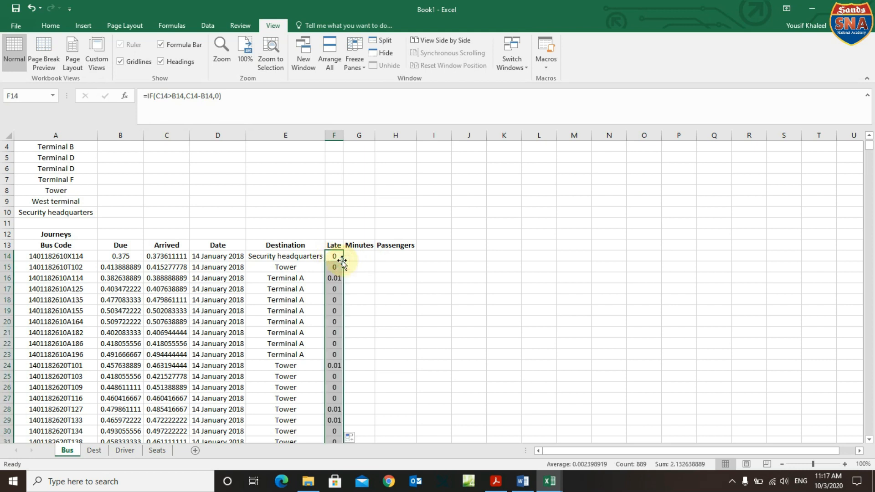
double_click(342, 131)
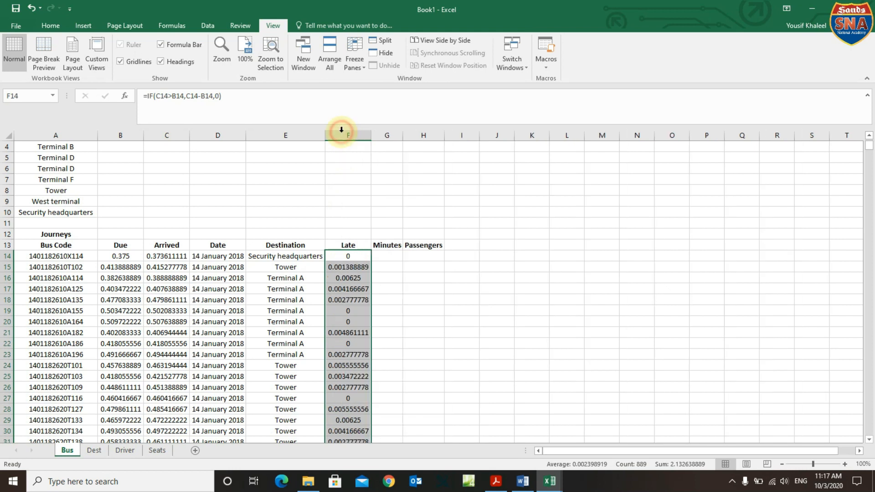
click(496, 481)
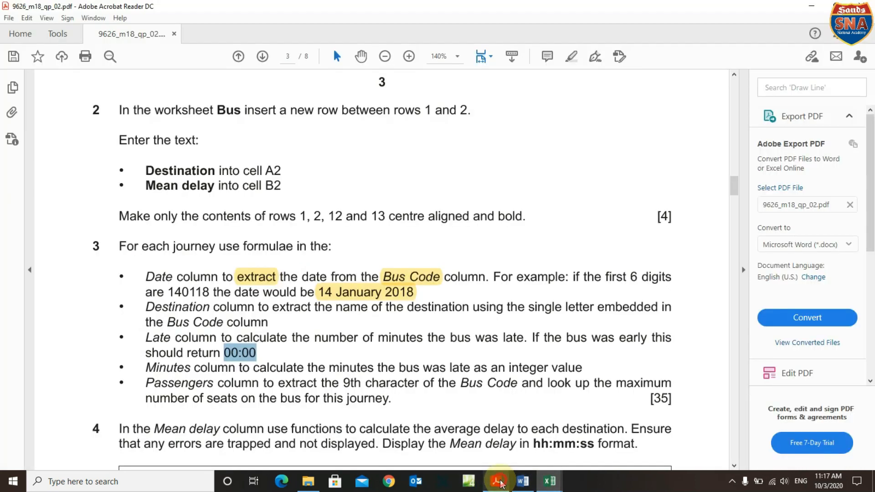
Highlight the 0:00 figure in the question paper, then bring the Book1 workbook back.
click(228, 356)
drag(229, 355, 257, 356)
mouse_move(550, 481)
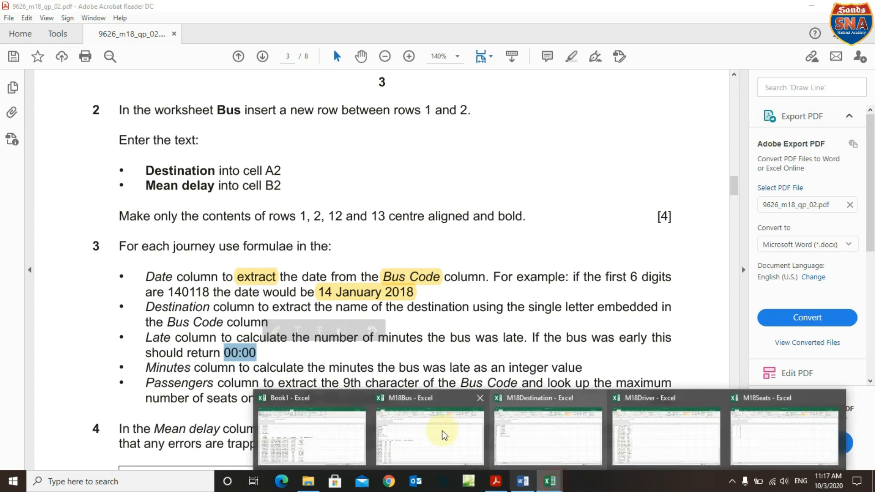
click(342, 422)
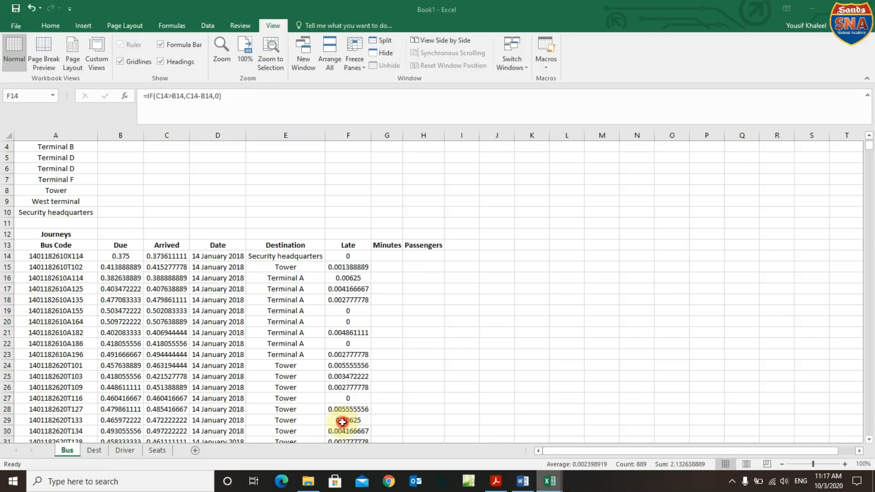
Give the selected Late cells the Time 13:30 number format.
right_click(346, 333)
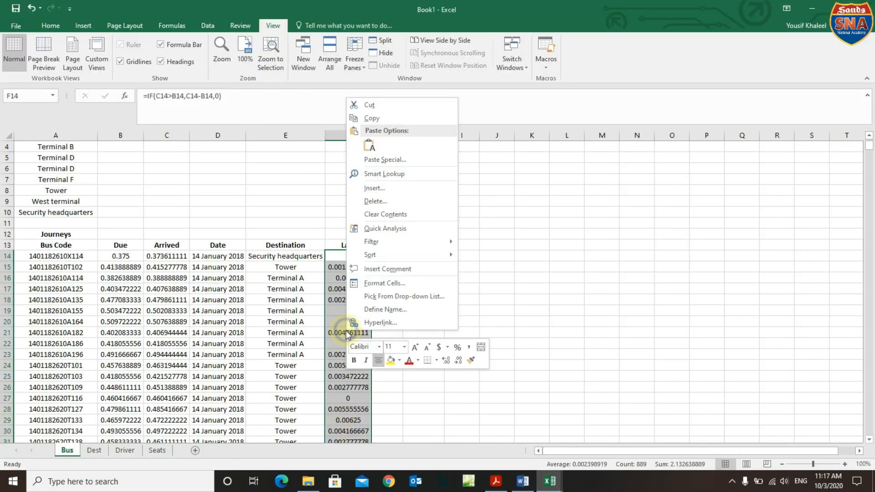
click(381, 284)
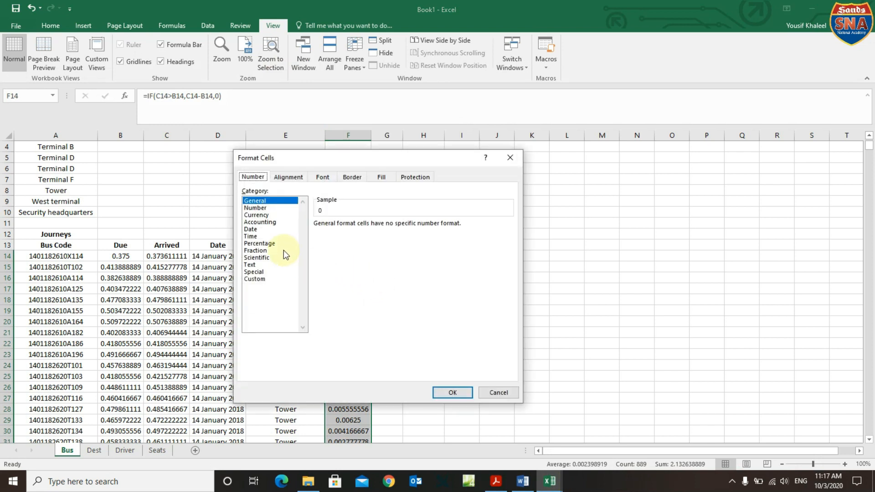
click(255, 236)
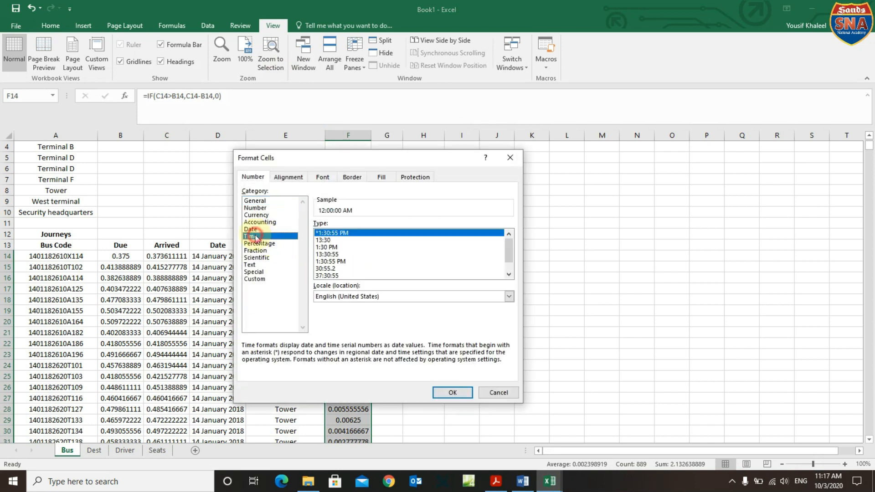
click(334, 241)
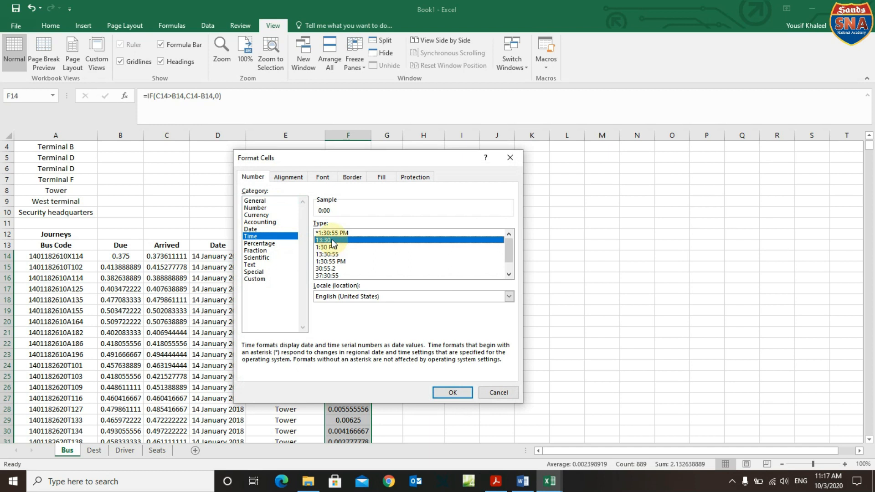
click(452, 391)
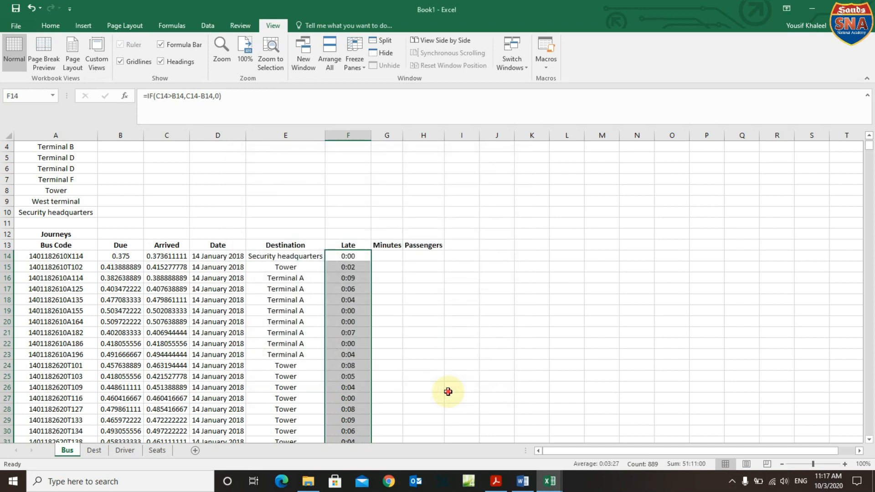
click(446, 390)
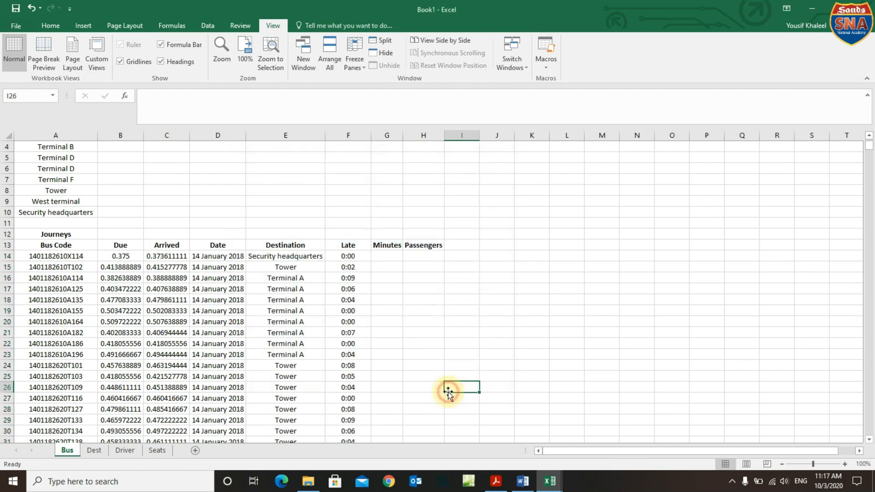
Try a custom 00:00 format code on F14 and dismiss the invalid-format warning.
click(351, 256)
right_click(352, 256)
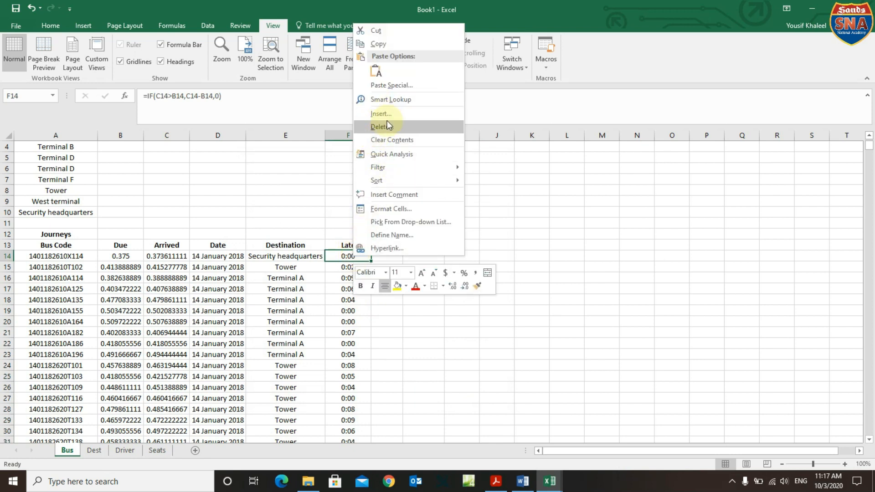
click(394, 208)
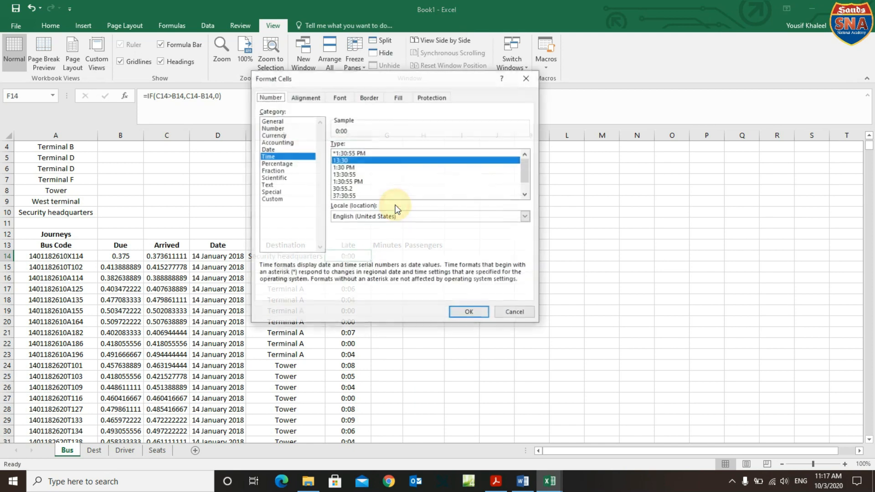
click(273, 200)
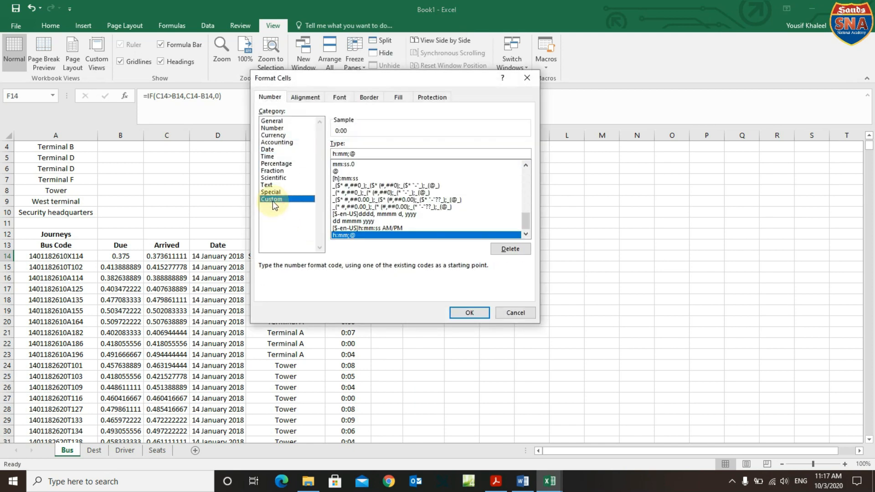
click(365, 152)
drag(365, 151, 310, 153)
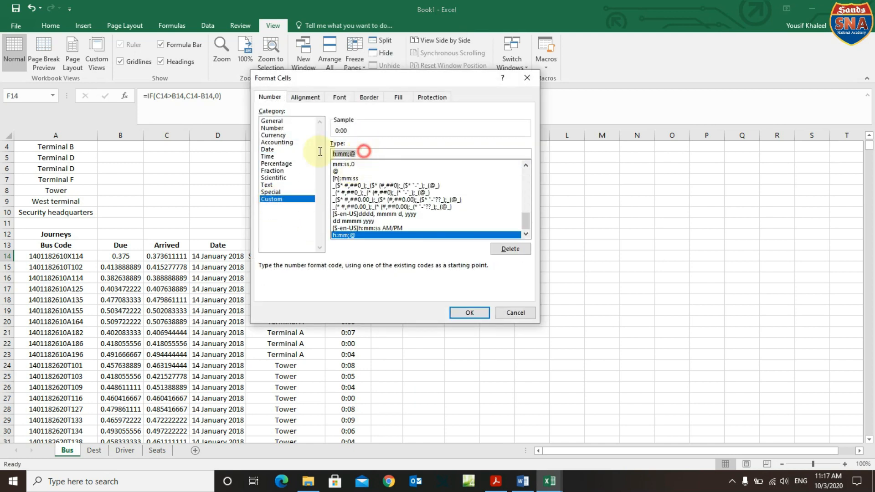
text(00:00)
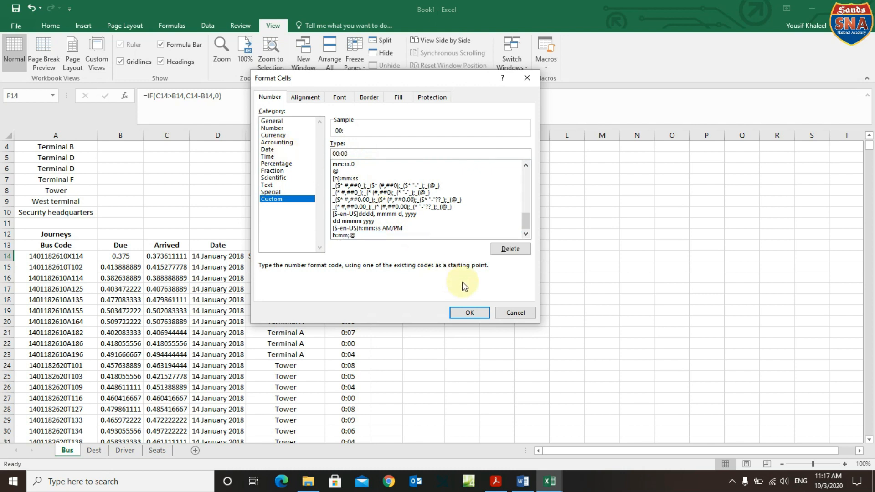
click(471, 313)
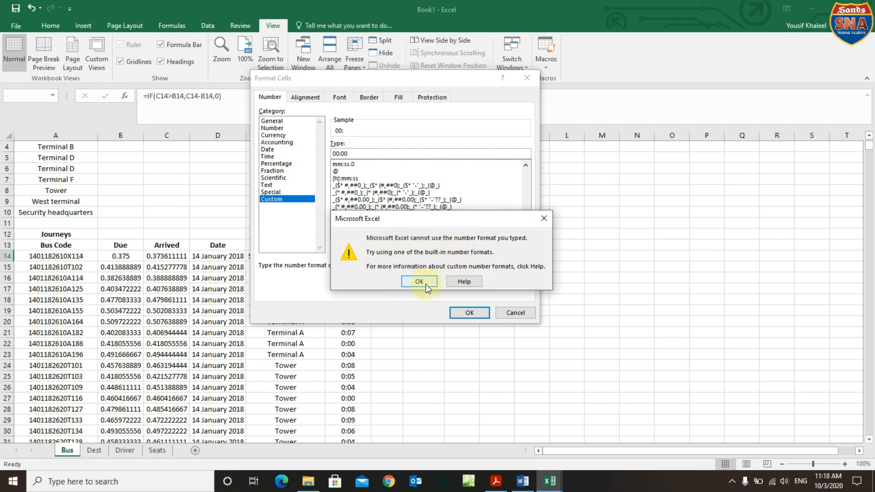
click(426, 284)
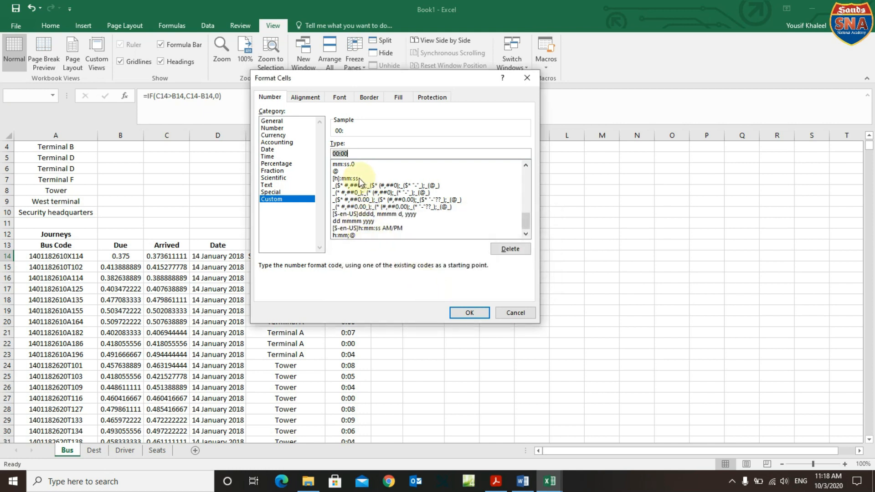
Apply the built-in 13:30 time format to F14 instead of a custom code.
click(349, 165)
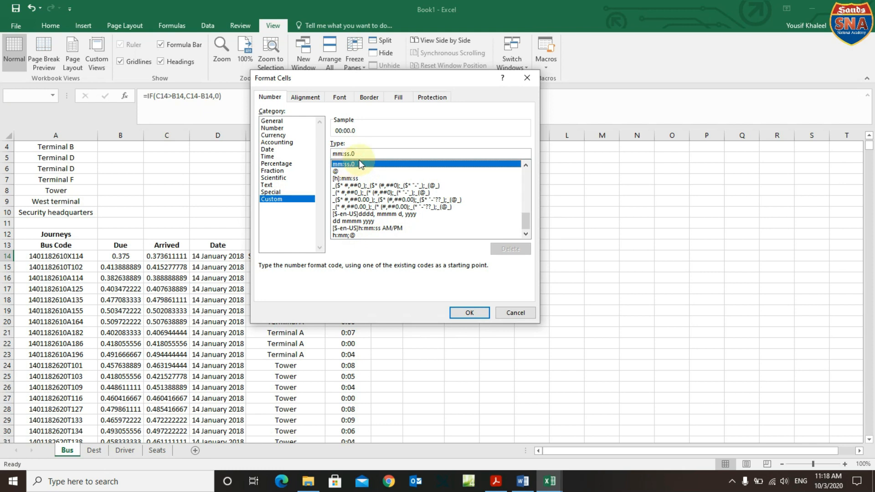
click(276, 157)
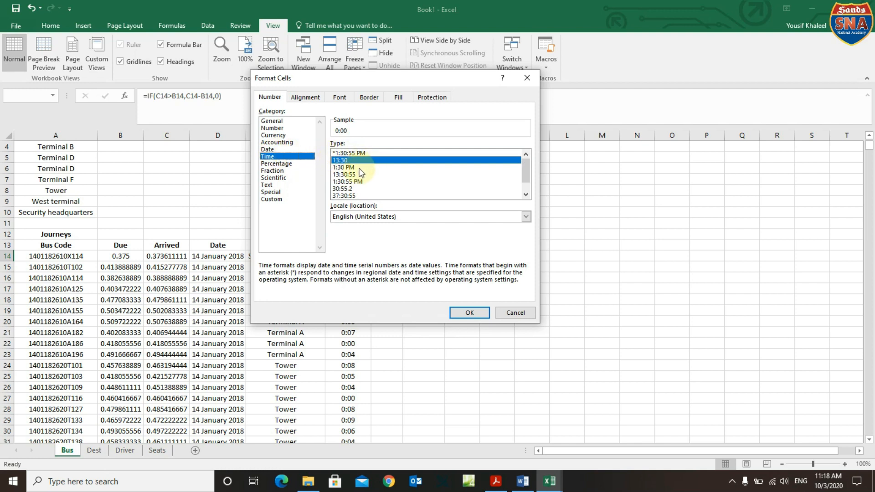
double_click(341, 161)
click(382, 278)
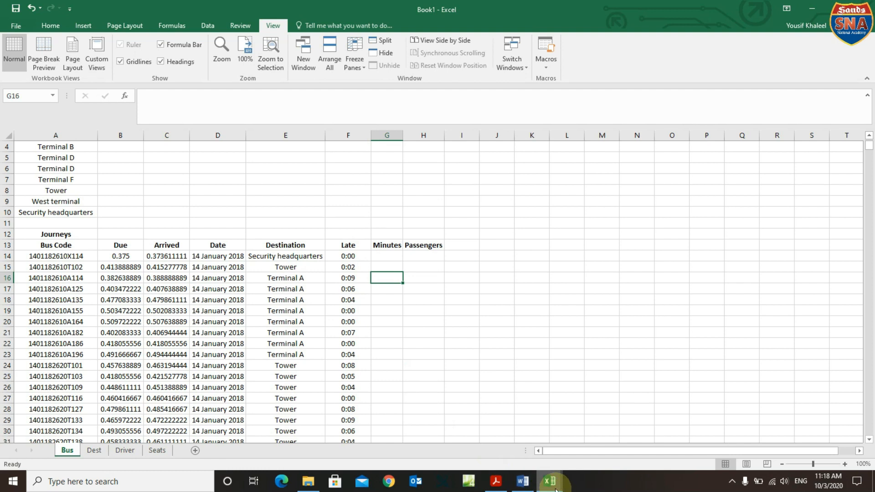
click(502, 486)
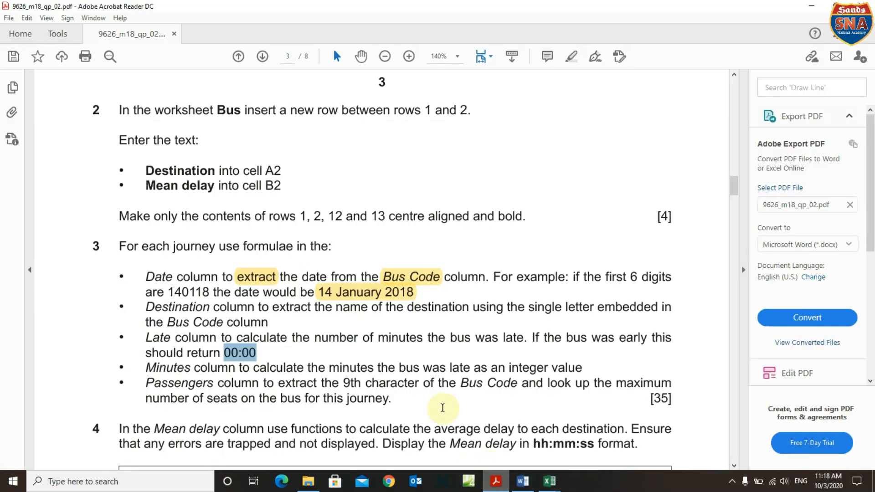
drag(150, 371, 544, 368)
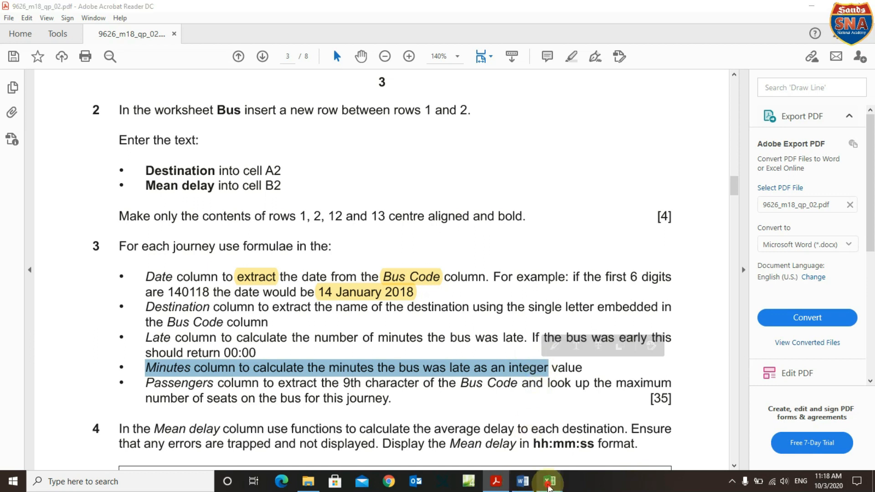
mouse_move(550, 481)
click(324, 434)
click(386, 258)
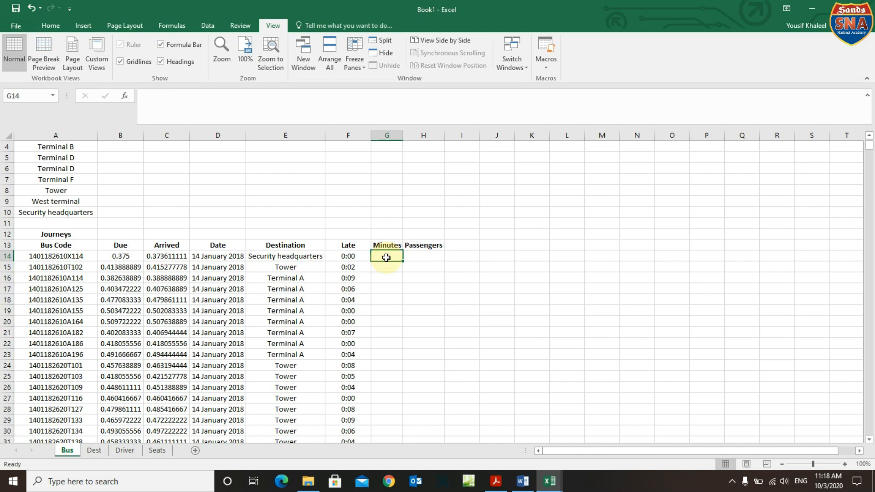
Start a MINUTE formula in G14, then delete the broken attempt and leave G14 empty.
text(=)
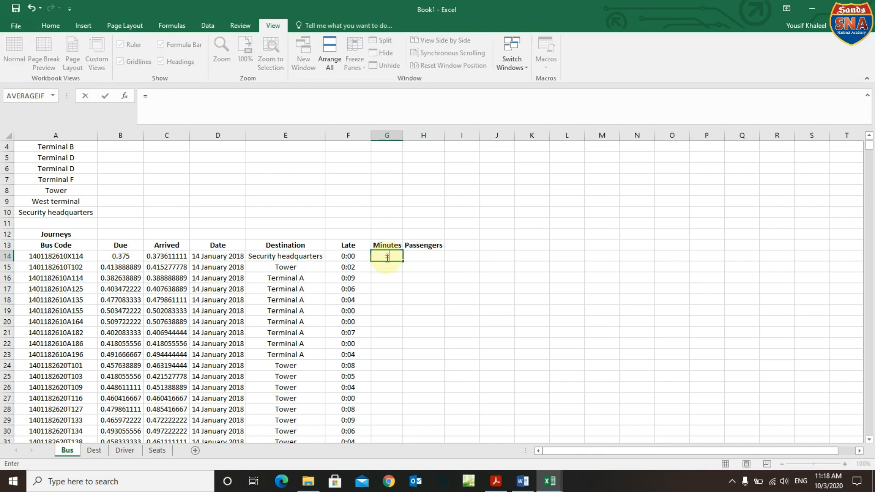
text(min)
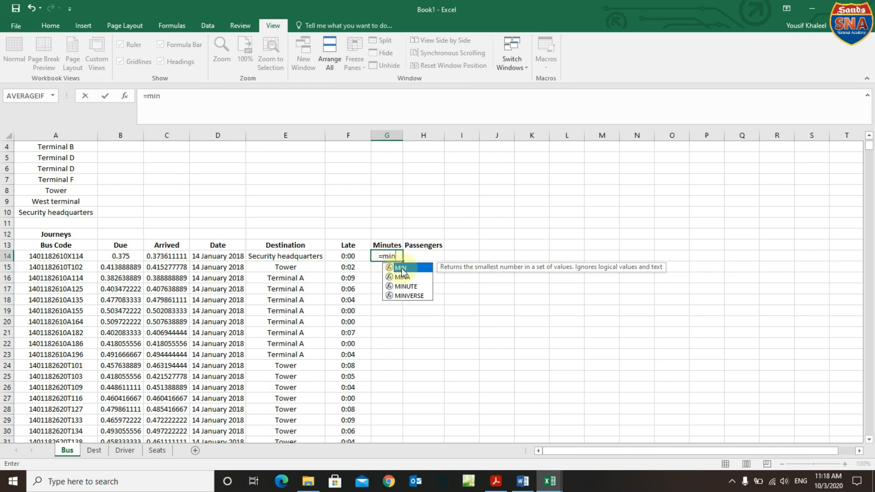
double_click(409, 287)
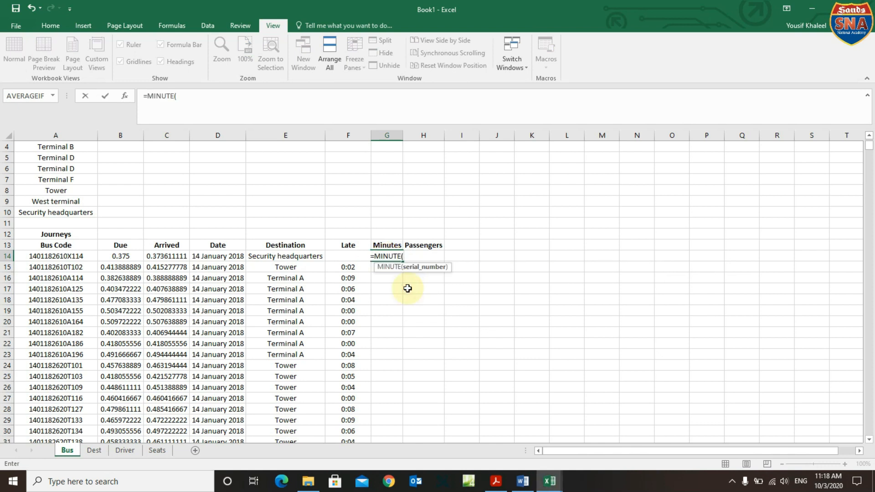
click(355, 256)
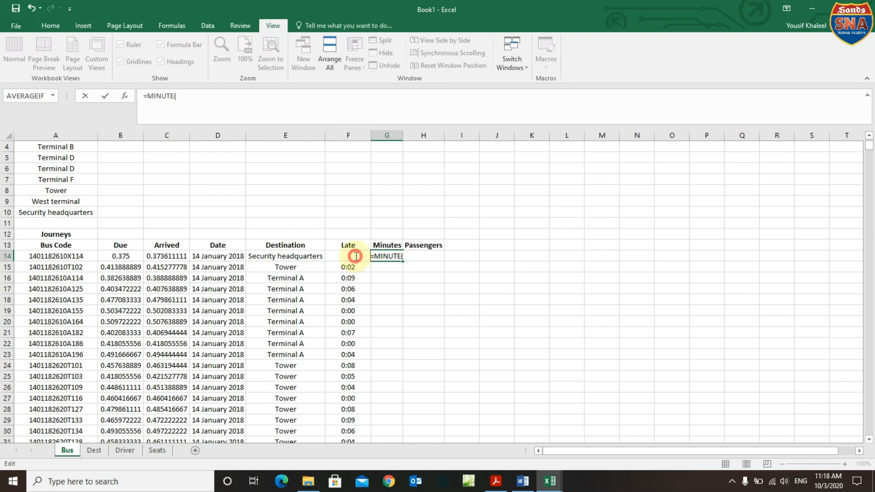
click(355, 256)
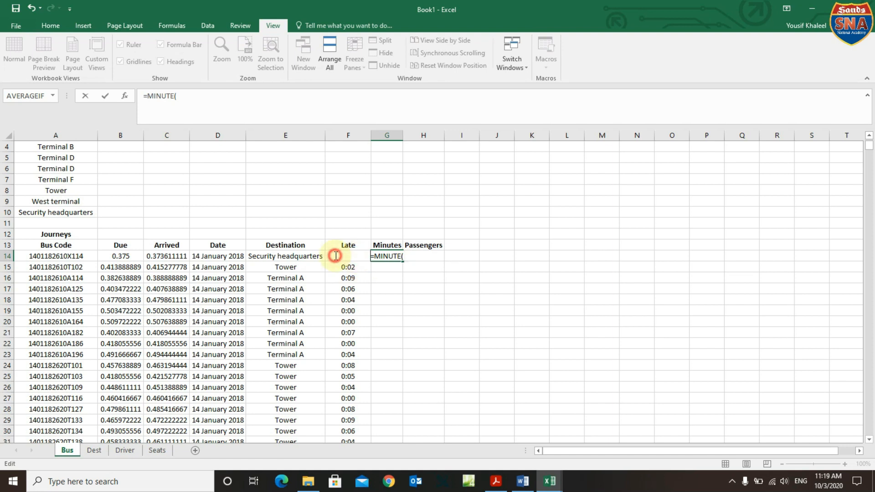
click(385, 278)
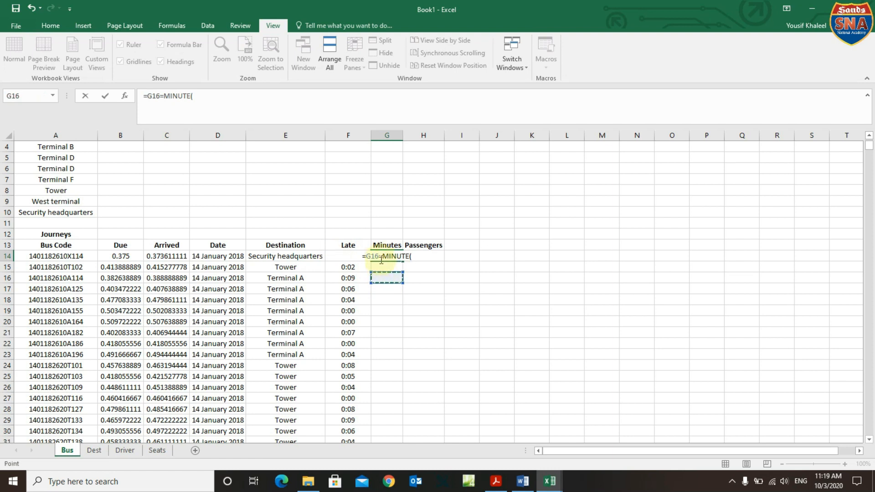
key(ctrl+z)
key(ctrl+y)
key(ctrl+z)
key(ctrl+y)
key(ctrl+z)
click(387, 299)
triple_click(201, 91)
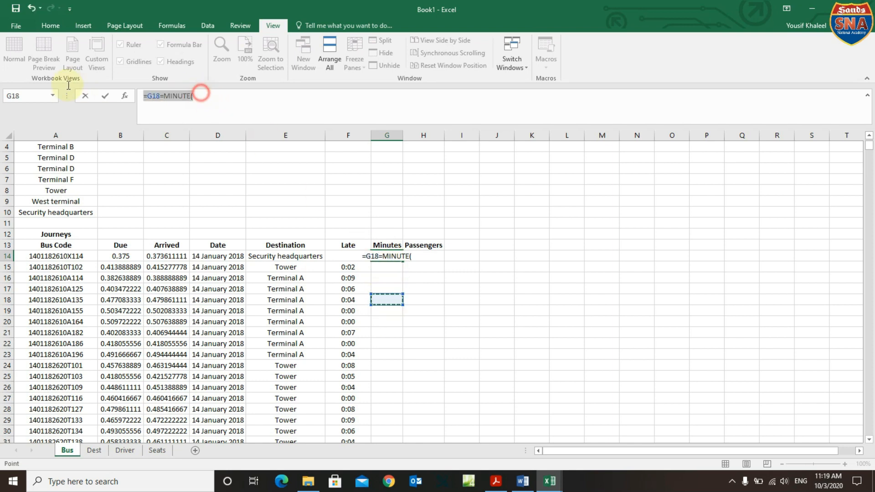
key(BackSpace)
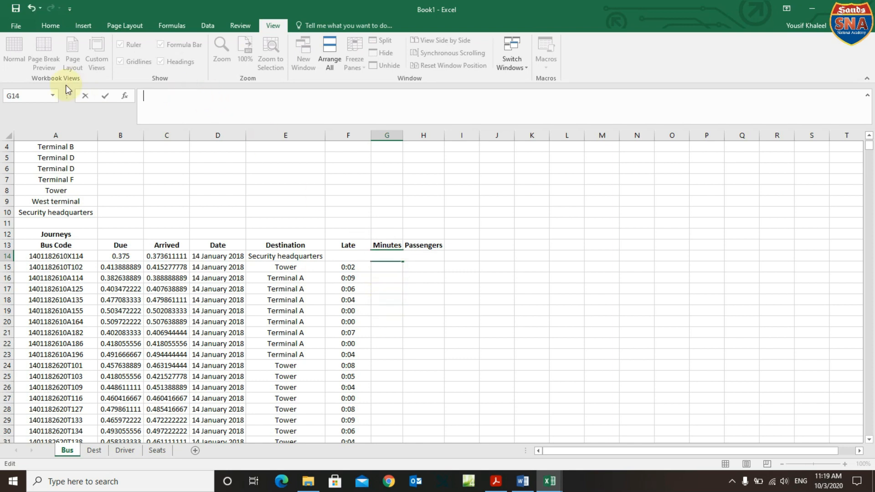
click(439, 331)
Enter =MINUTE(F14) in G14.
click(361, 258)
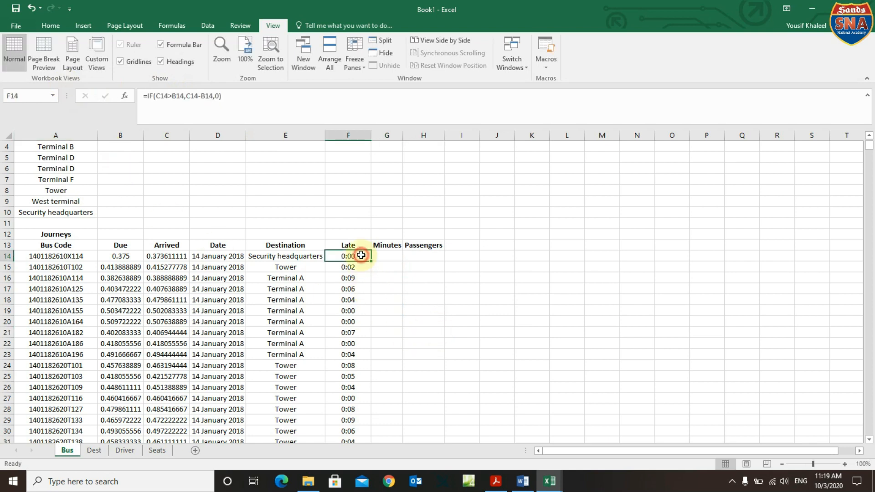
click(388, 258)
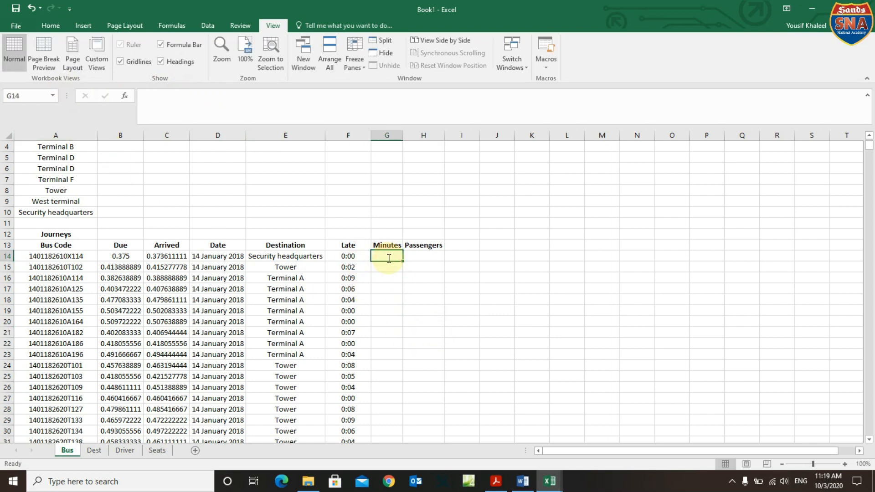
text(=min)
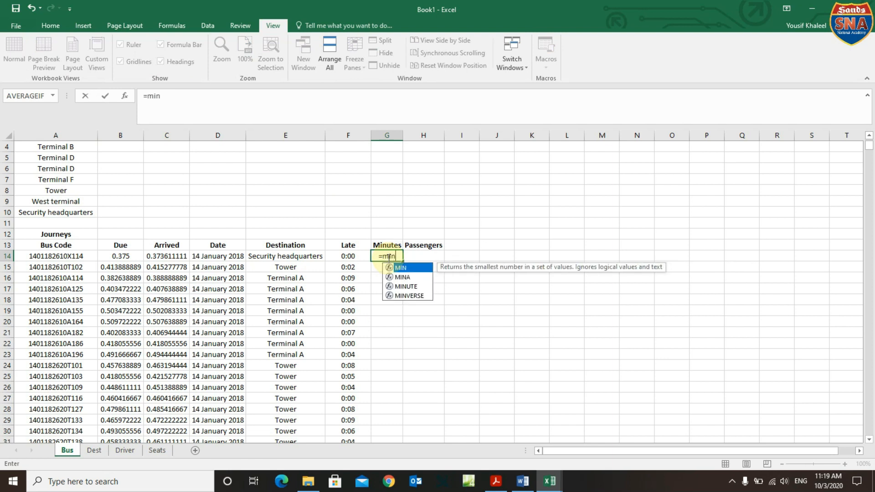
double_click(414, 286)
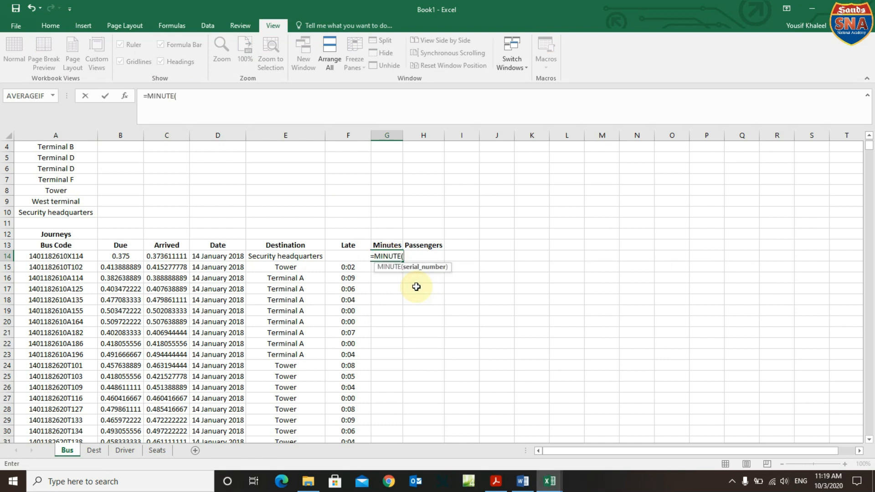
click(348, 254)
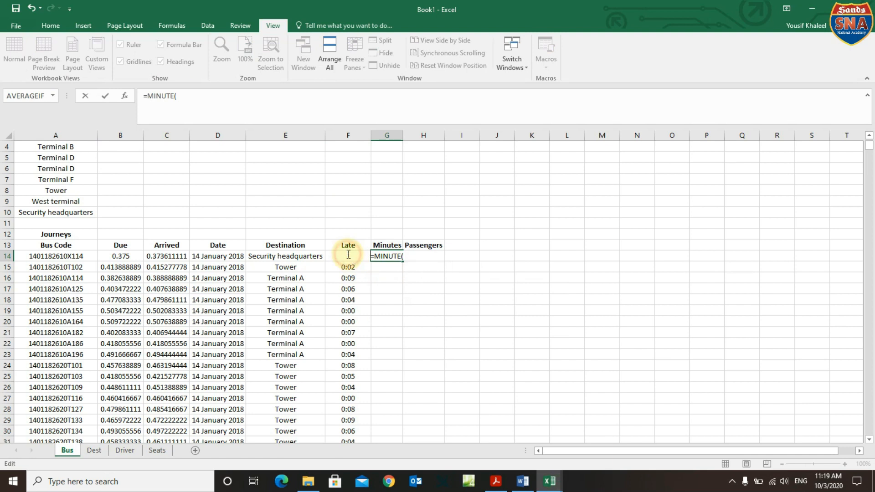
click(348, 255)
click(348, 255)
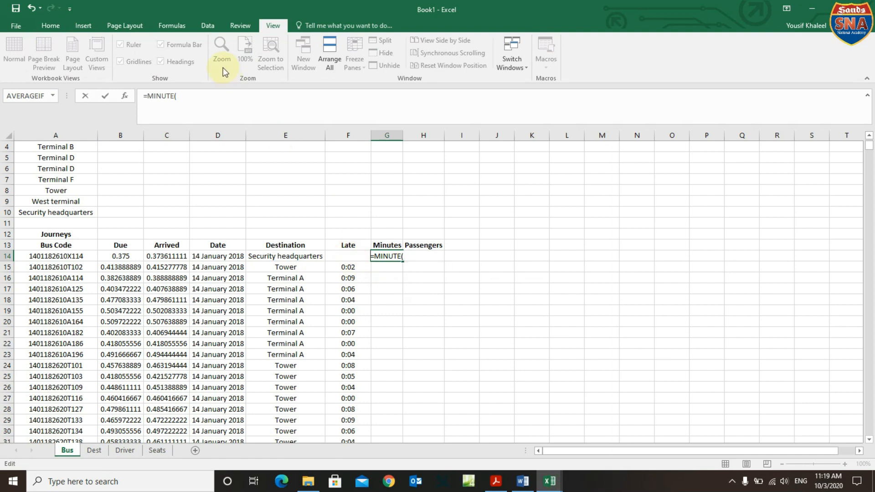
click(179, 97)
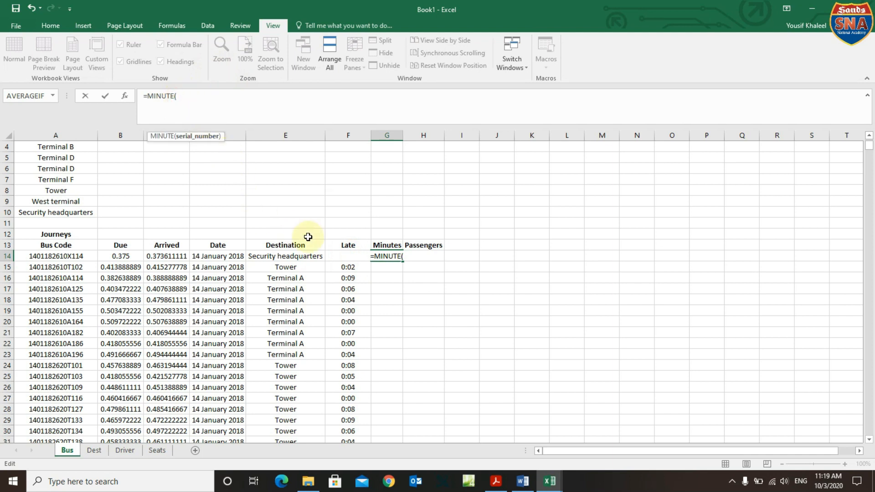
click(348, 254)
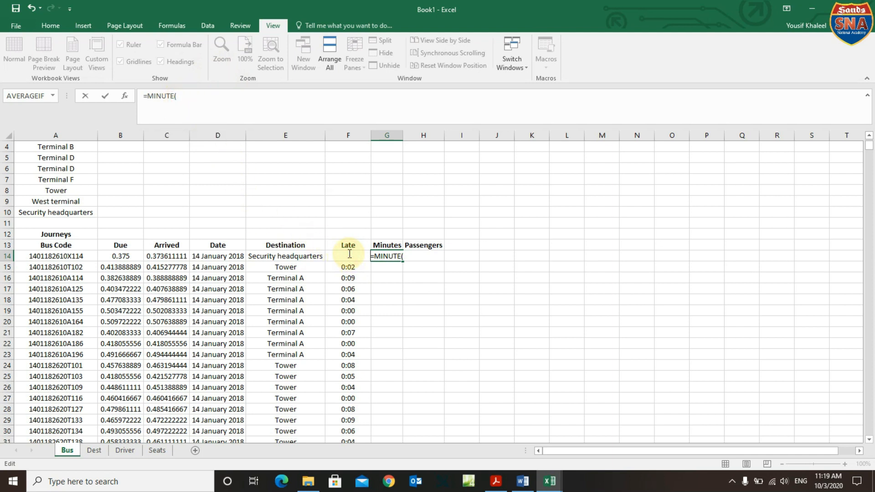
click(181, 94)
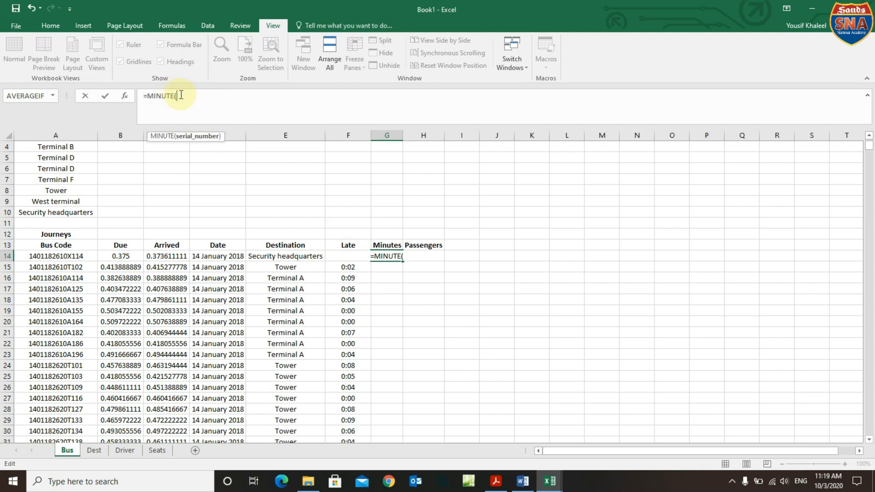
text(f14)
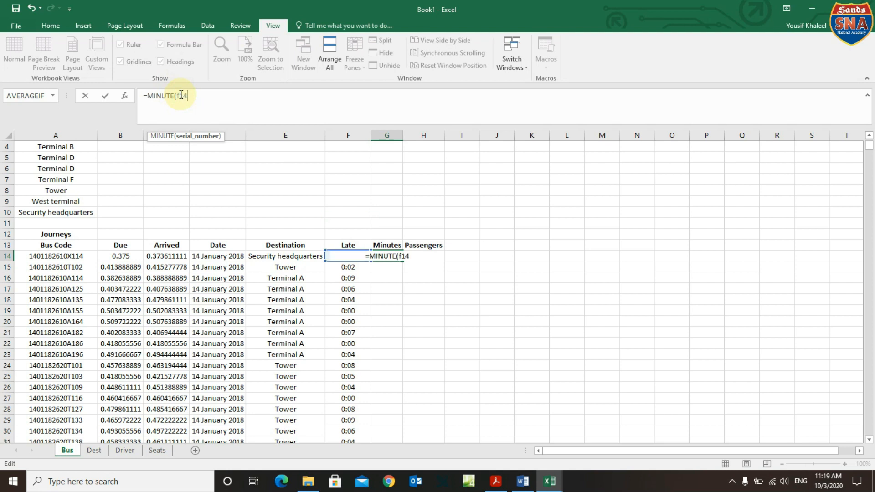
text())
key(Return)
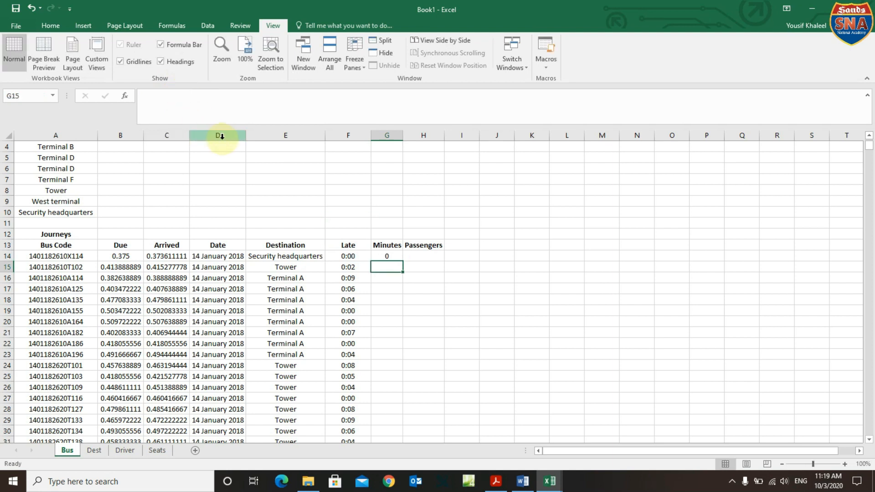
Copy the MINUTE formula down the whole Minutes column.
click(395, 256)
double_click(402, 259)
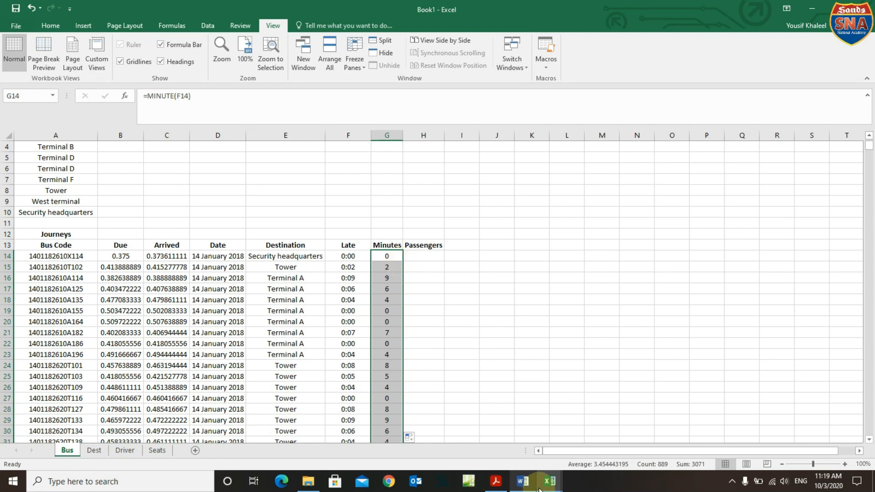
click(502, 483)
scroll(325, 399, down, 4)
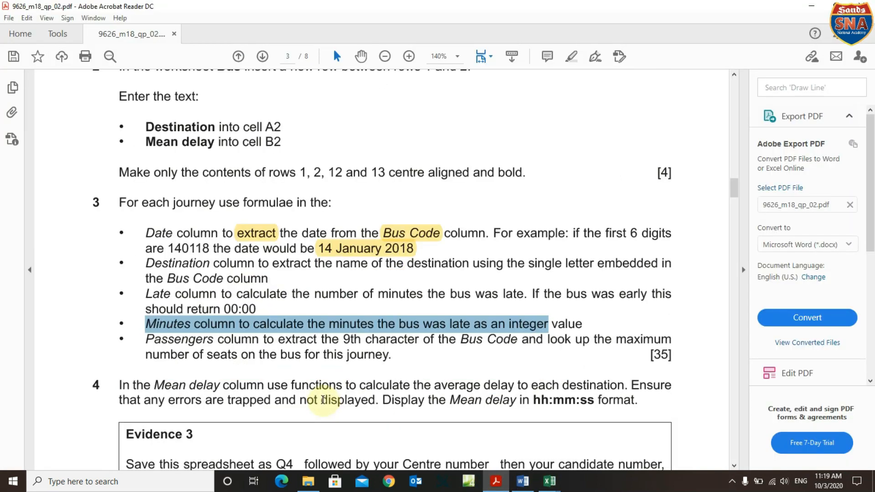
drag(143, 300, 190, 299)
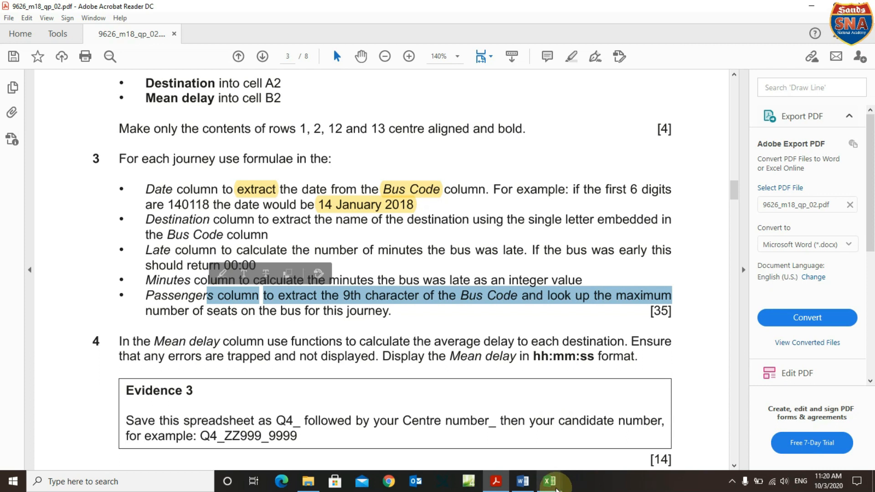
mouse_move(550, 479)
click(364, 464)
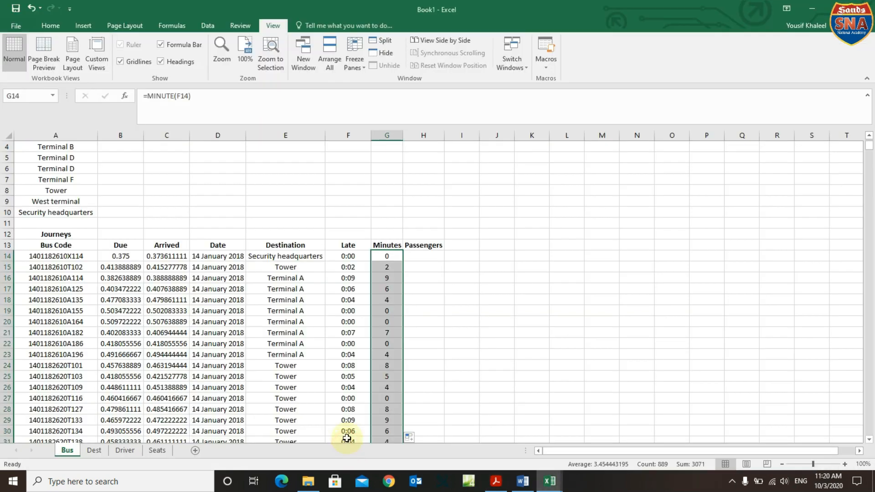
Begin =MID(A14, in H14 and confirm the '9th character' wording in the question paper.
click(431, 259)
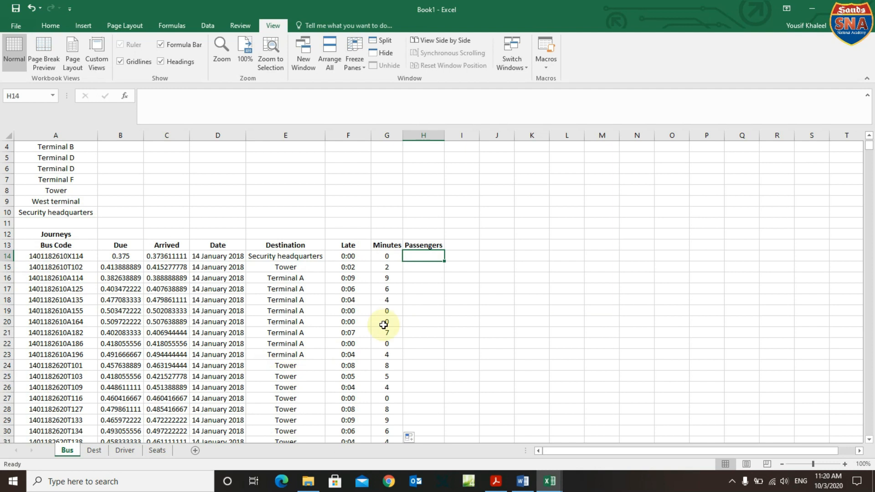
text(=)
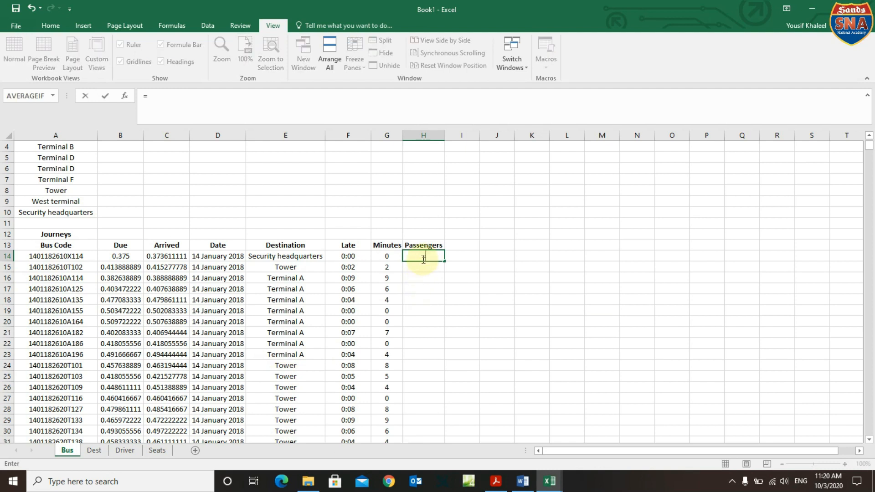
text(m)
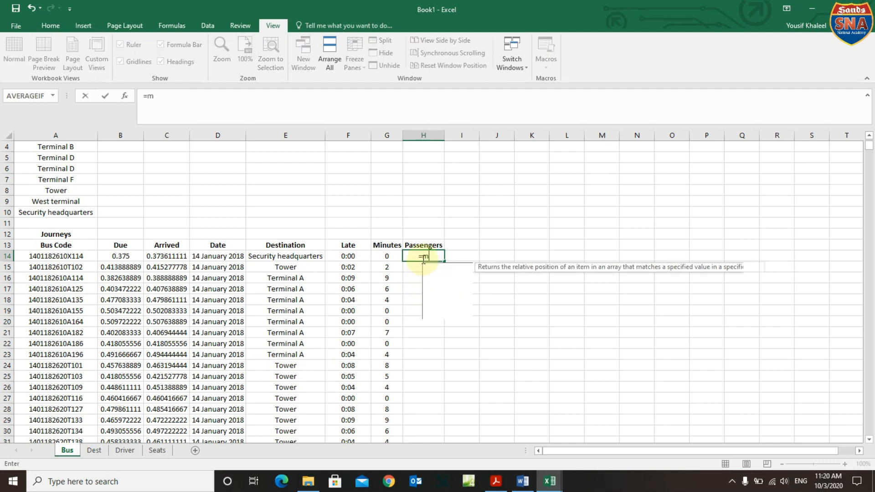
text(id()
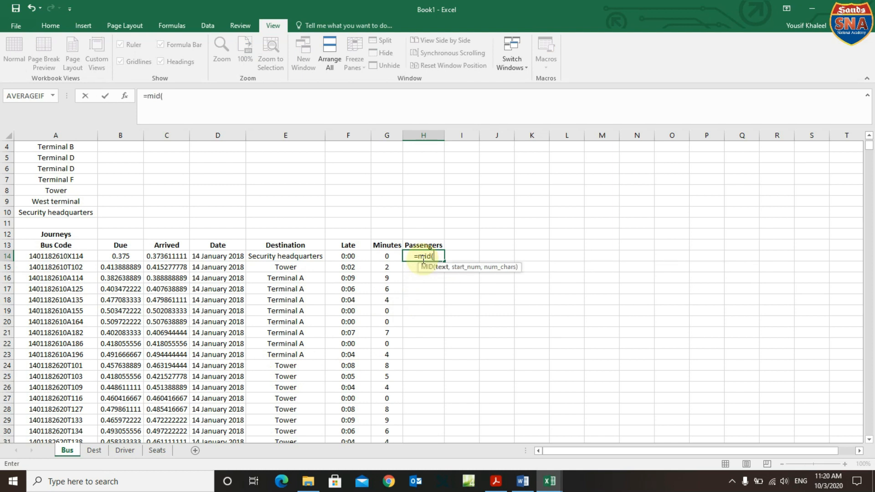
click(67, 256)
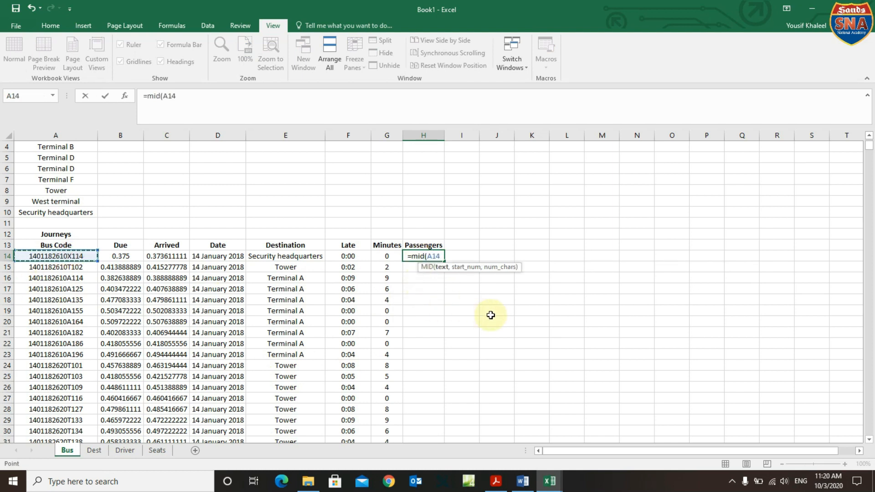
text(,)
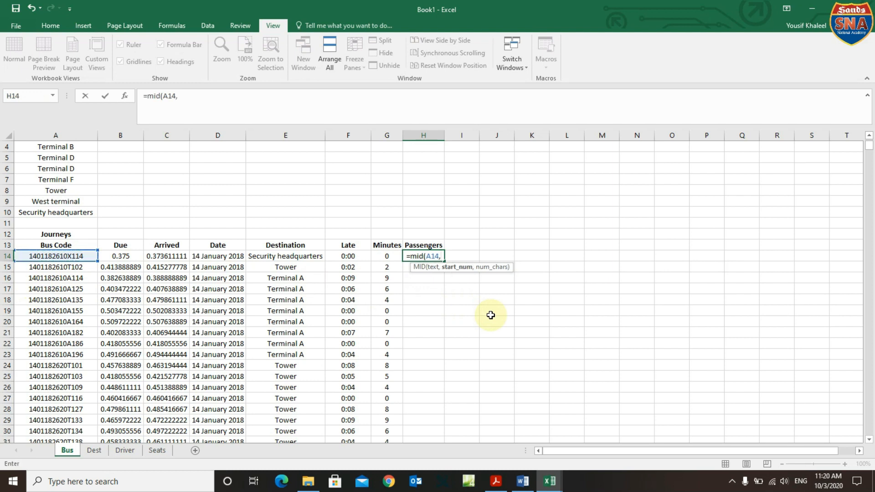
click(497, 482)
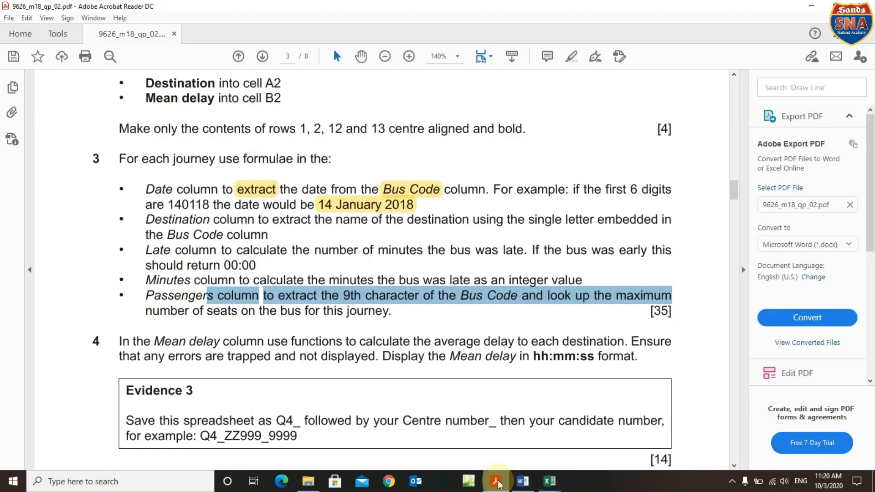
click(381, 313)
drag(344, 296, 399, 297)
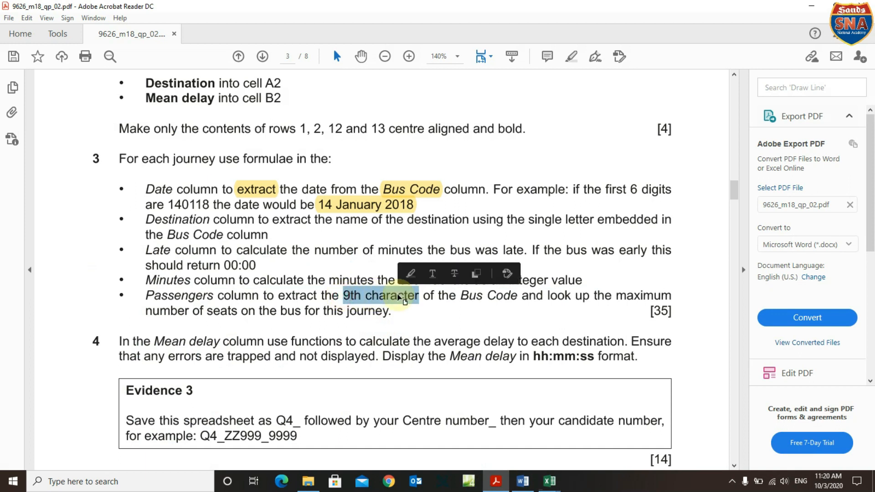
mouse_move(550, 482)
click(338, 451)
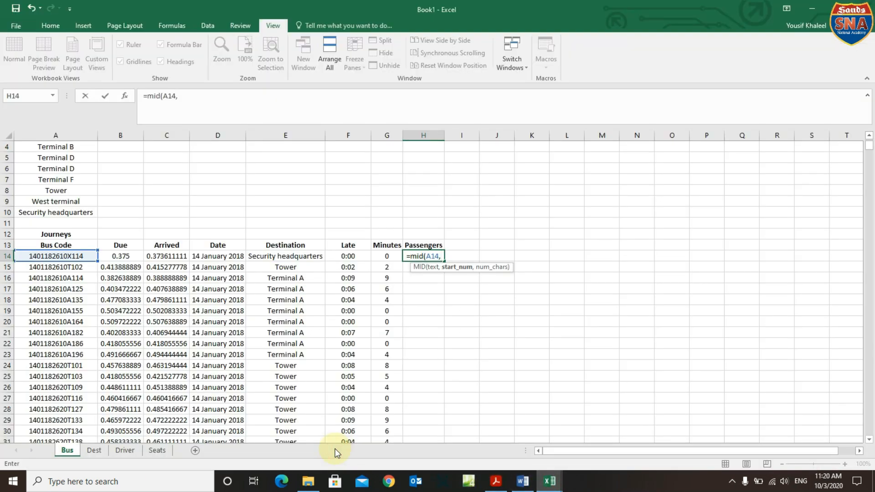
Complete the formula as =MID(A14,9,1) and commit it.
text(9)
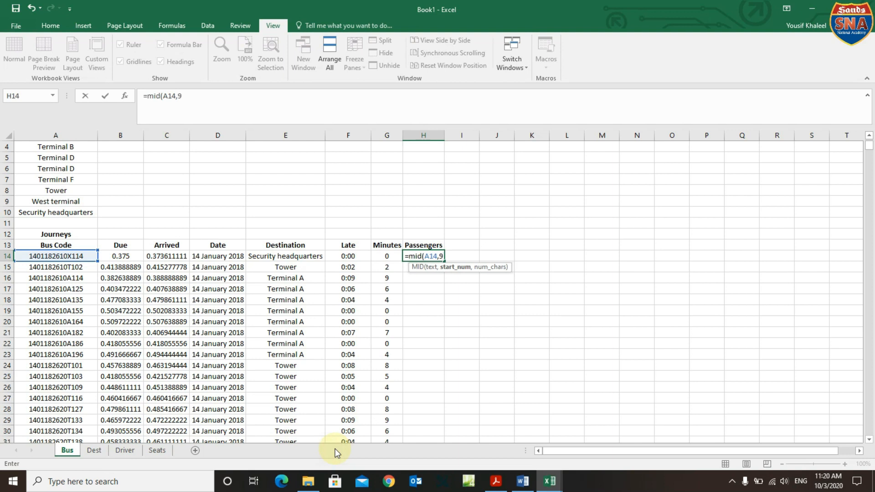
text(,1)
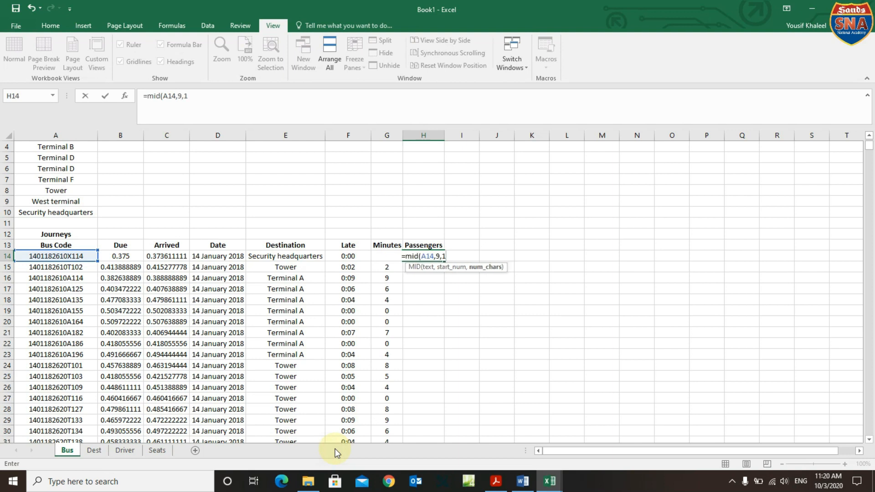
text())
key(Return)
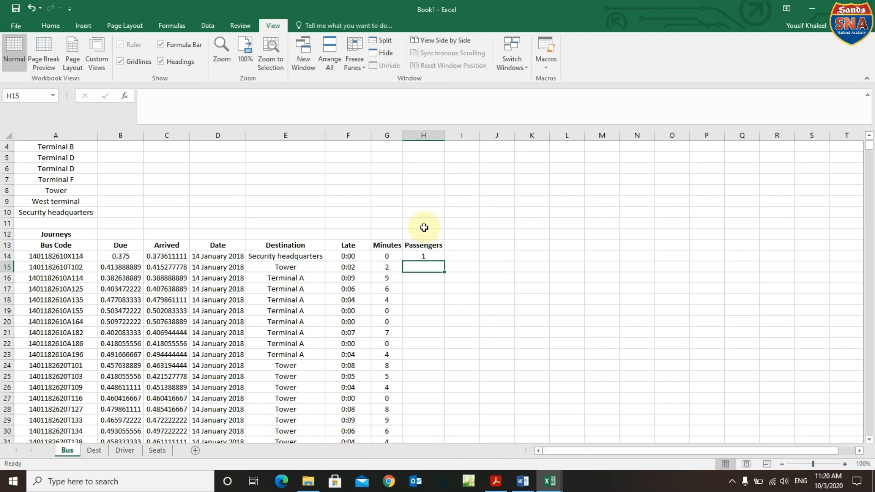
click(420, 254)
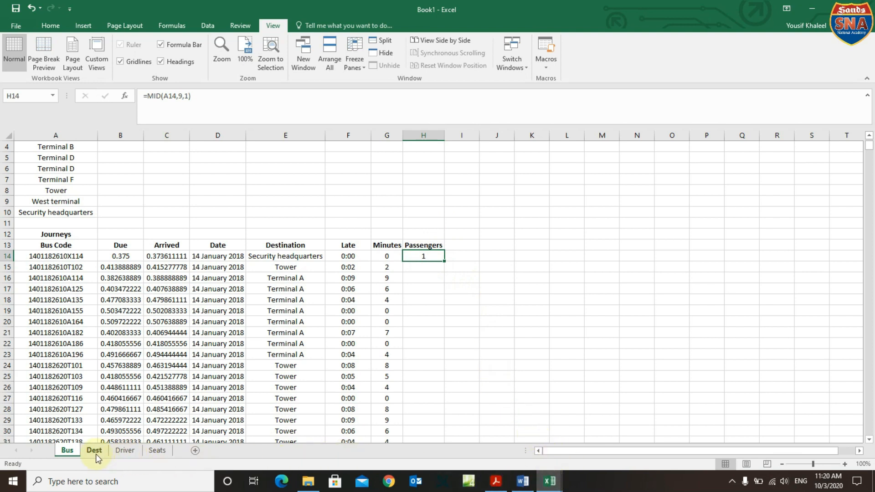
click(159, 453)
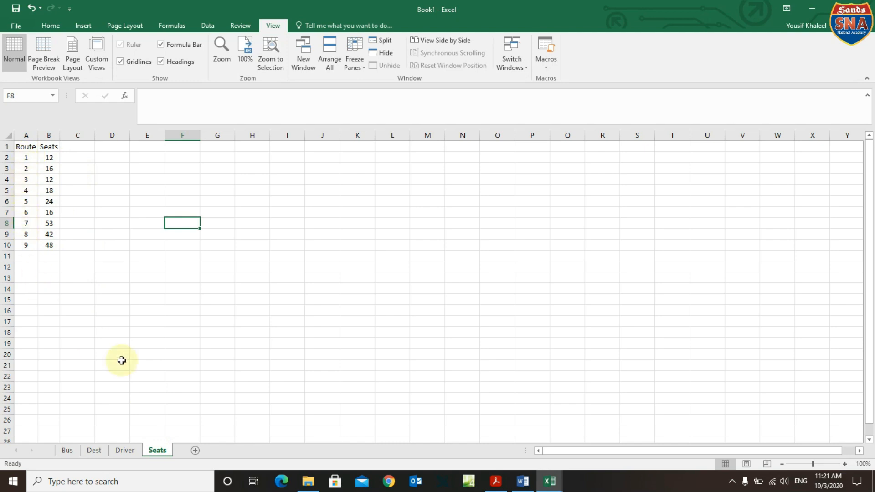
mouse_move(553, 475)
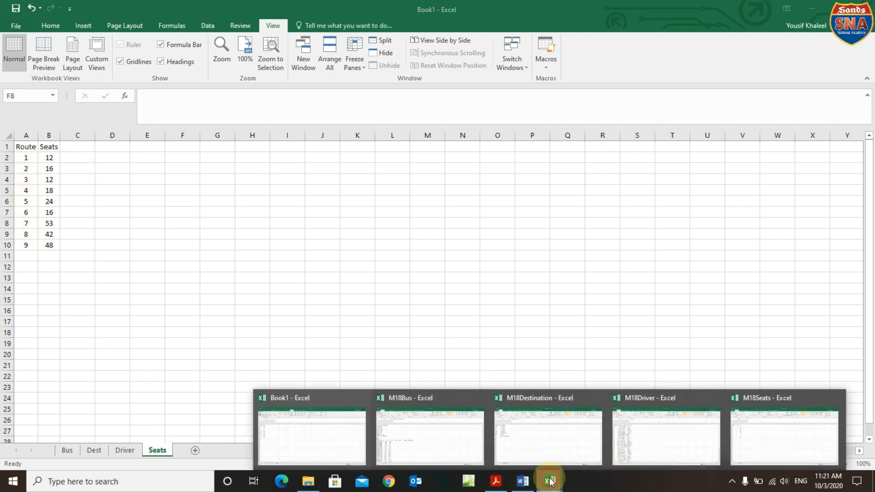
click(331, 428)
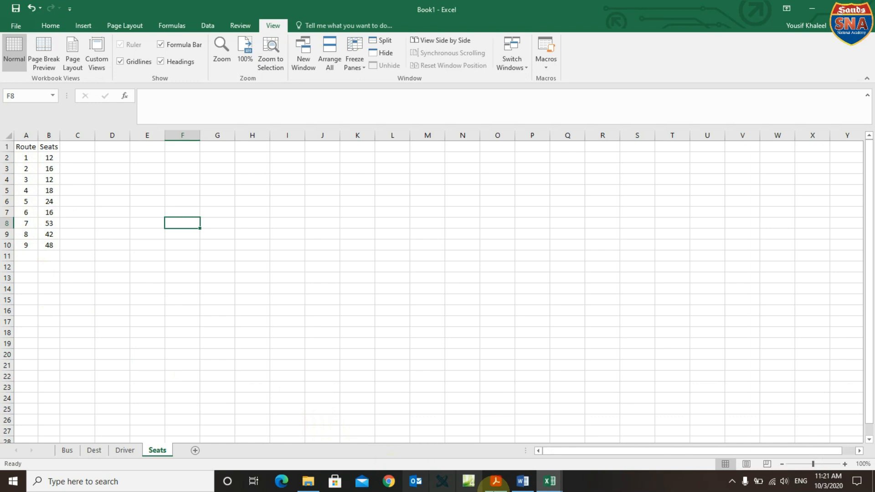
click(67, 450)
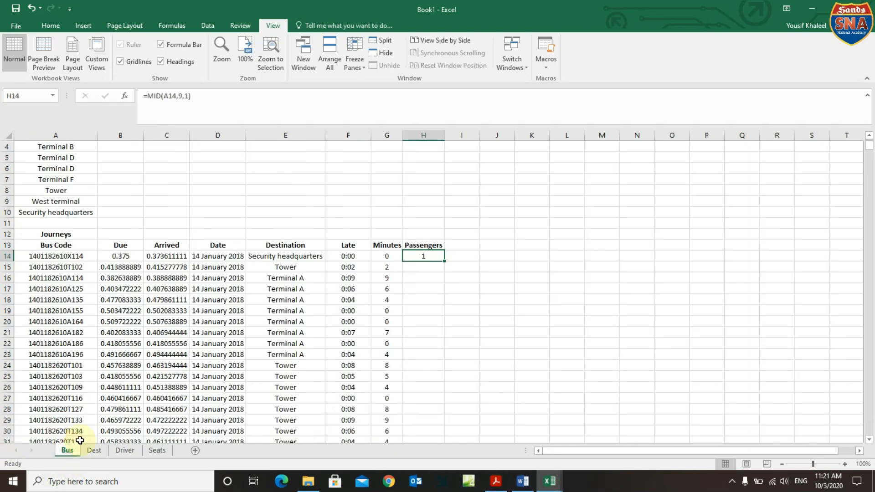
click(147, 94)
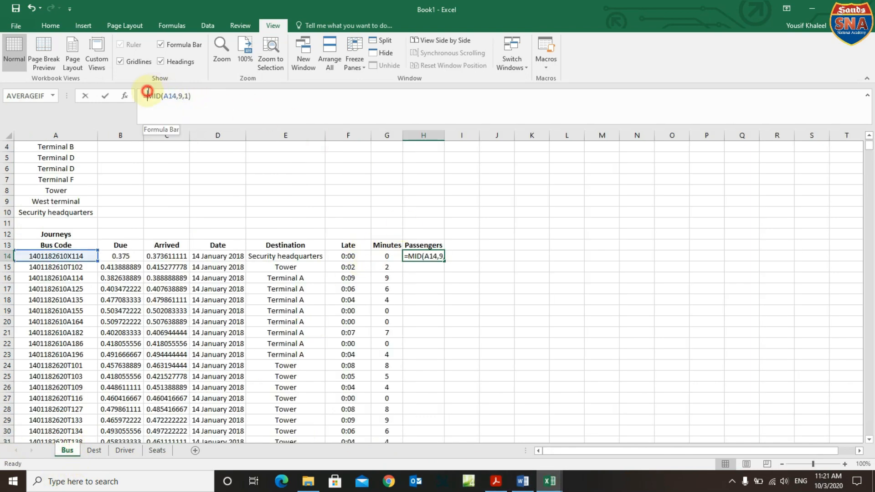
Wrap the MID in VLOOKUP against the locked Seats!$A$2:$B$10 range, column 2, exact match.
text(vlo)
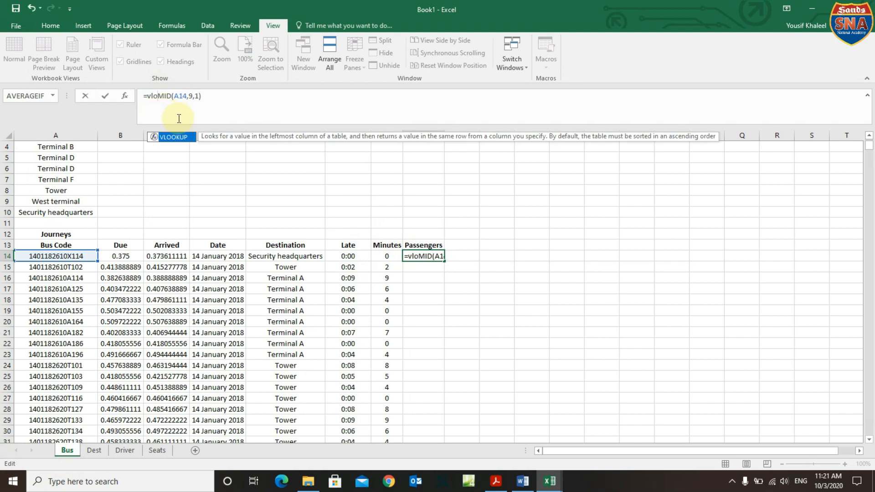
double_click(174, 136)
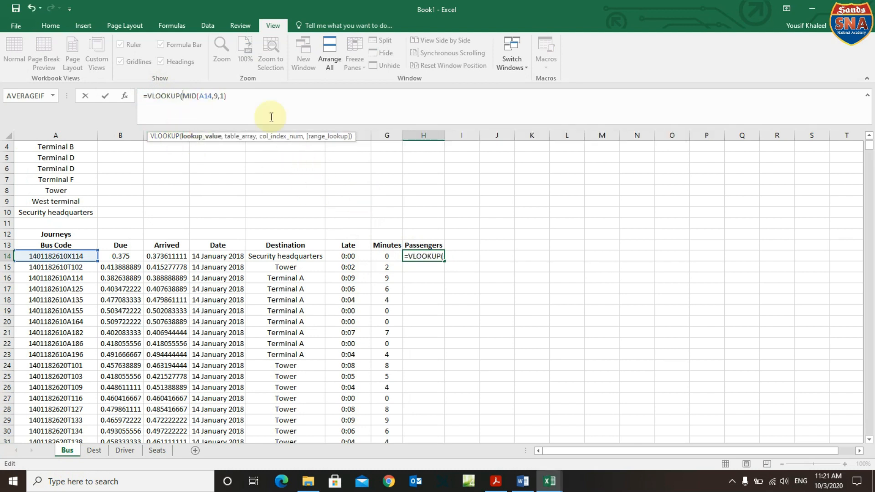
click(240, 91)
text(,)
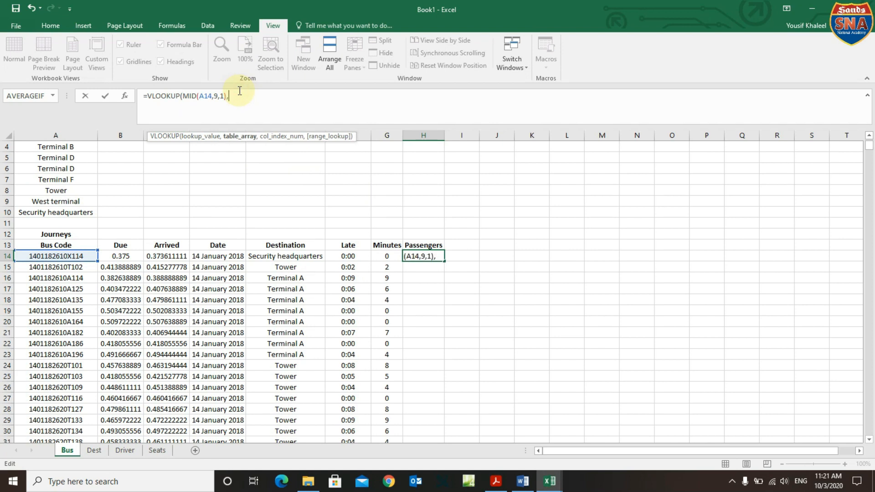
click(157, 450)
drag(24, 155, 54, 244)
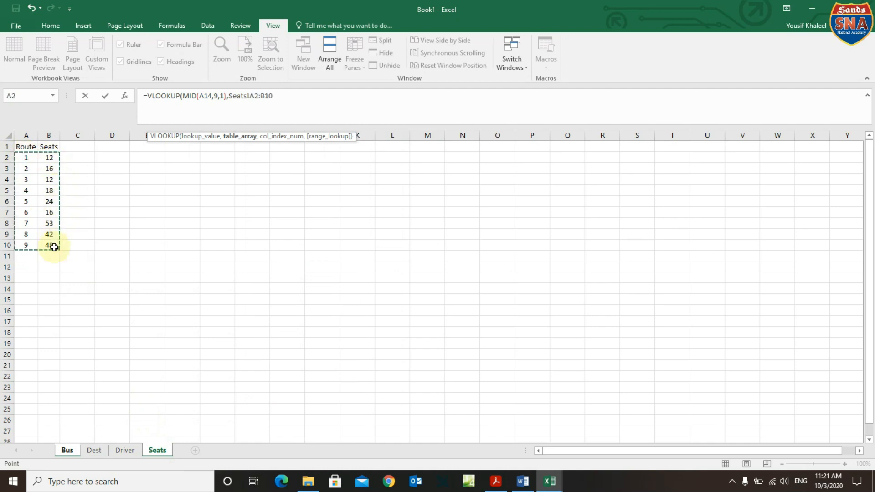
drag(281, 100, 232, 96)
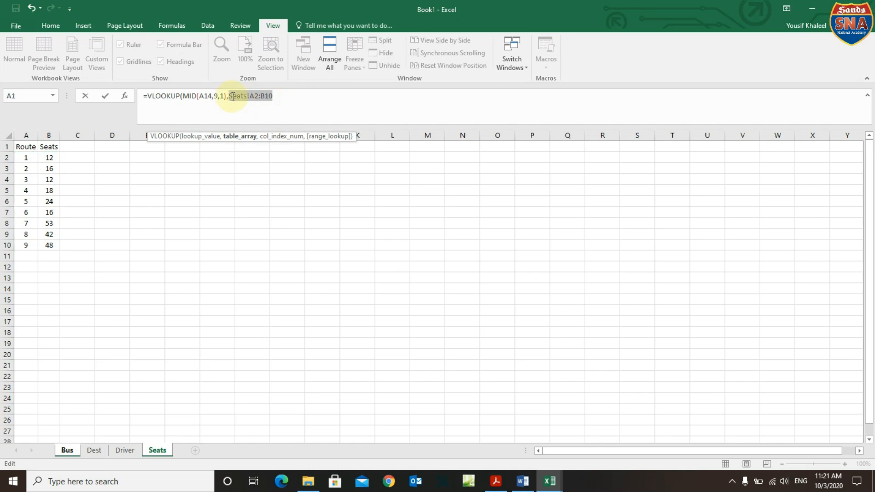
key(F4)
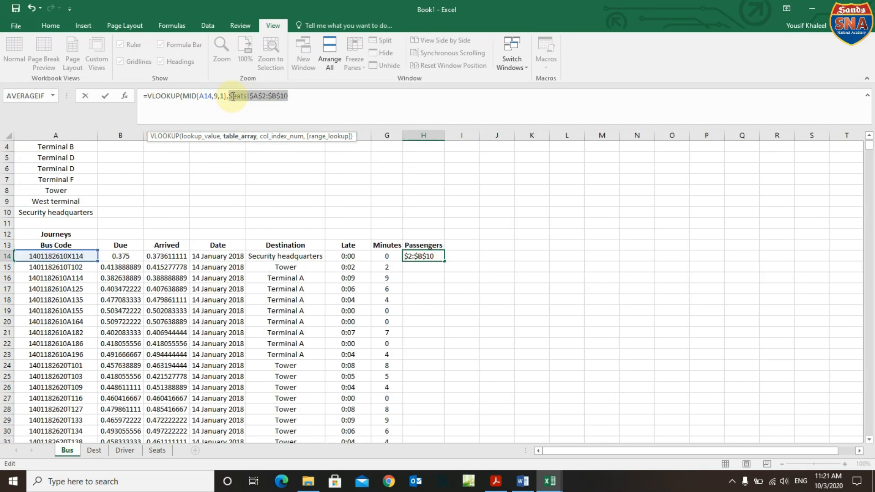
click(294, 97)
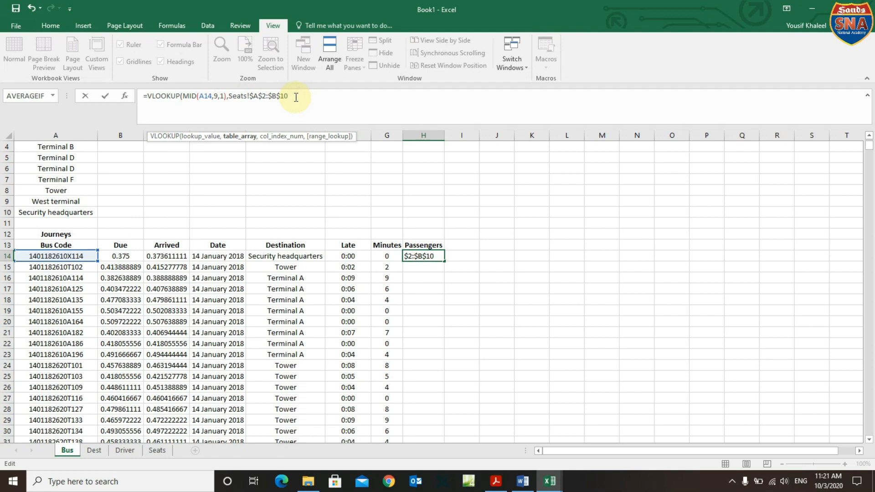
text(,)
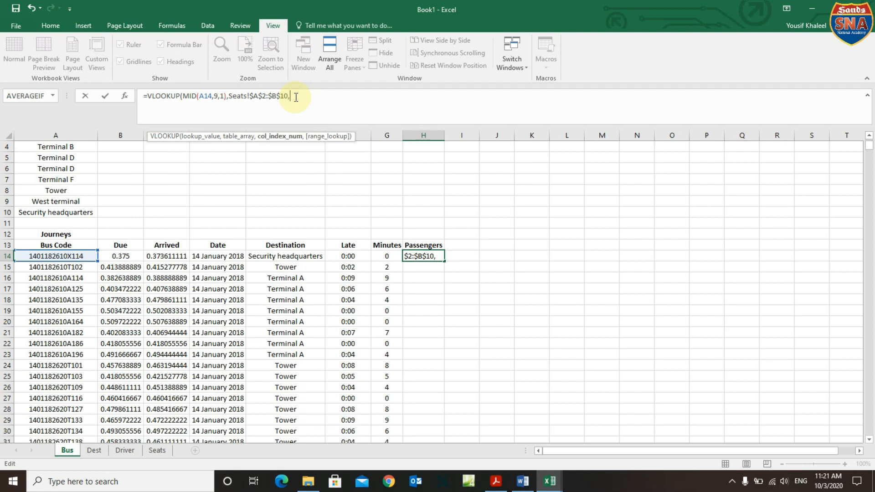
text(2,)
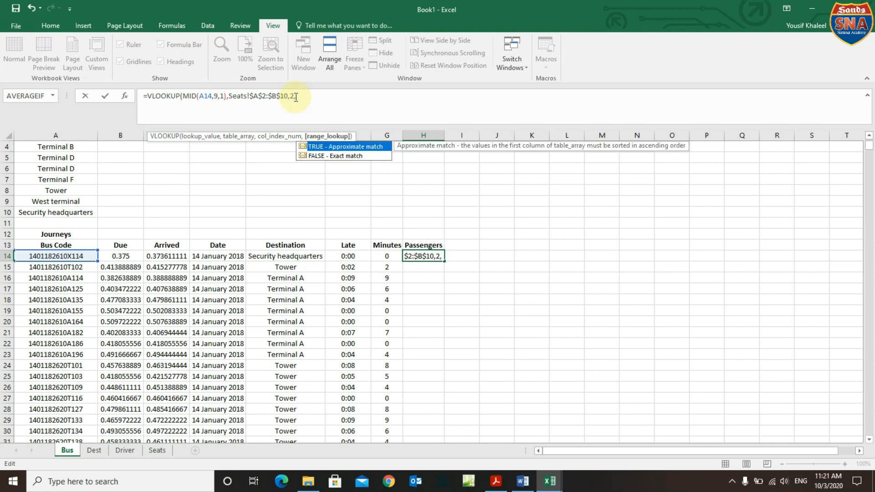
text(0))
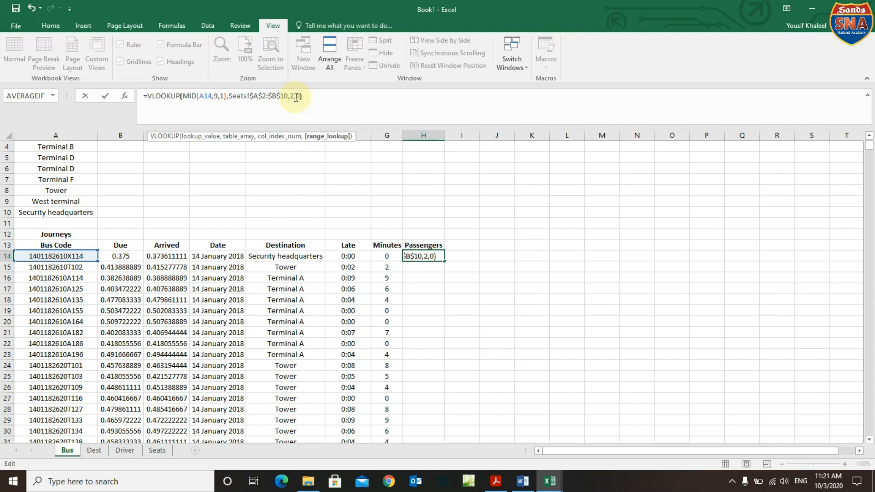
key(Return)
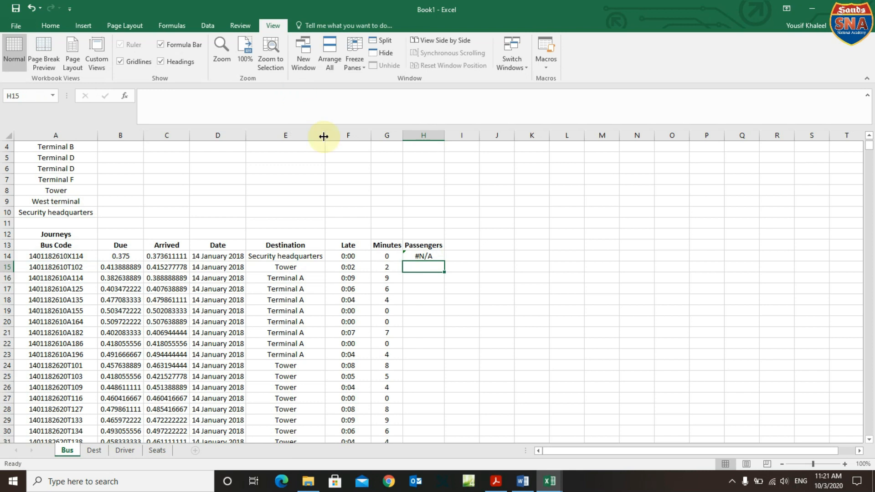
click(425, 255)
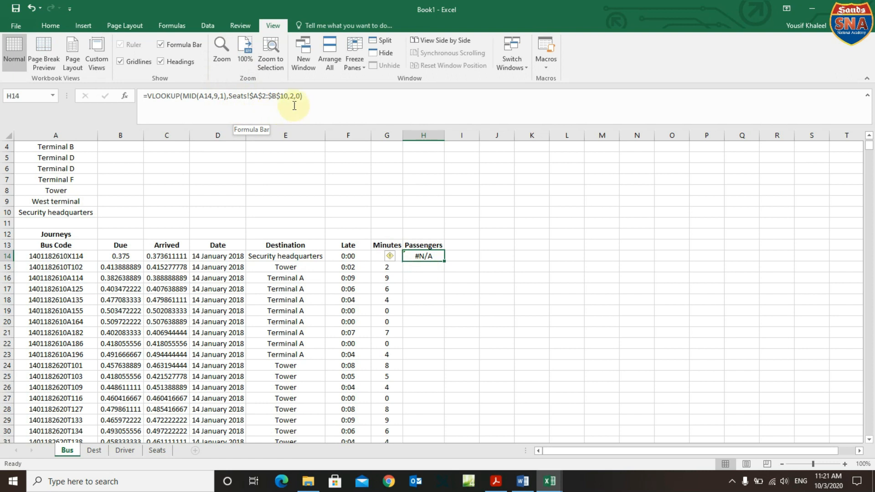
click(312, 105)
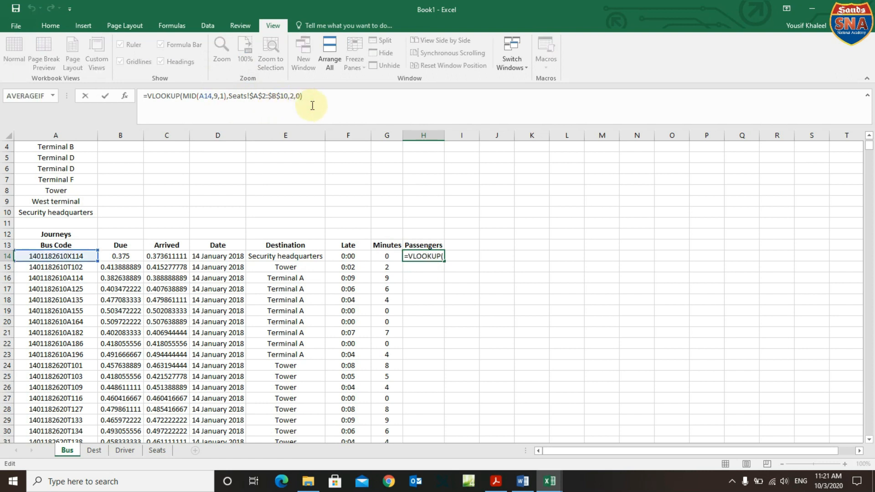
key(BackSpace)
key(BackSpace)
key(BackSpace)
key(BackSpace)
key(BackSpace)
key(BackSpace)
key(BackSpace)
key(BackSpace)
key(BackSpace)
key(BackSpace)
key(BackSpace)
key(BackSpace)
key(BackSpace)
key(BackSpace)
key(BackSpace)
key(BackSpace)
key(BackSpace)
key(BackSpace)
key(BackSpace)
key(BackSpace)
key(BackSpace)
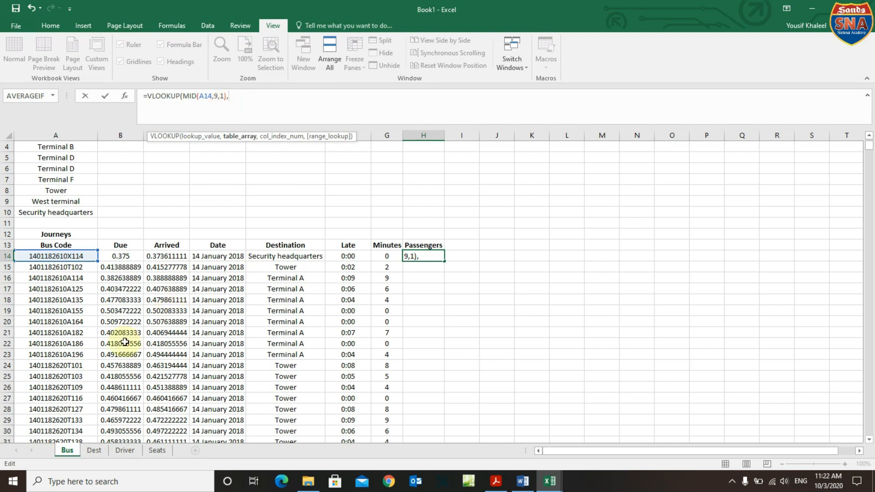
click(157, 451)
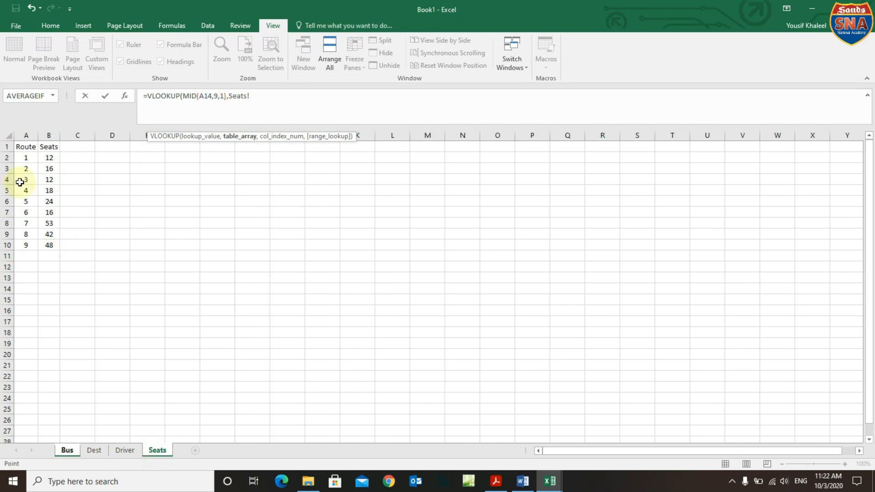
drag(25, 158, 49, 249)
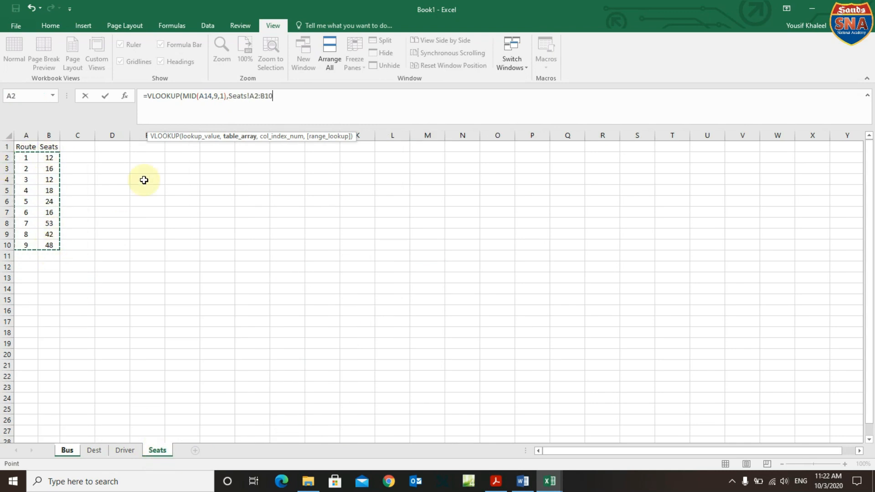
drag(273, 95, 229, 93)
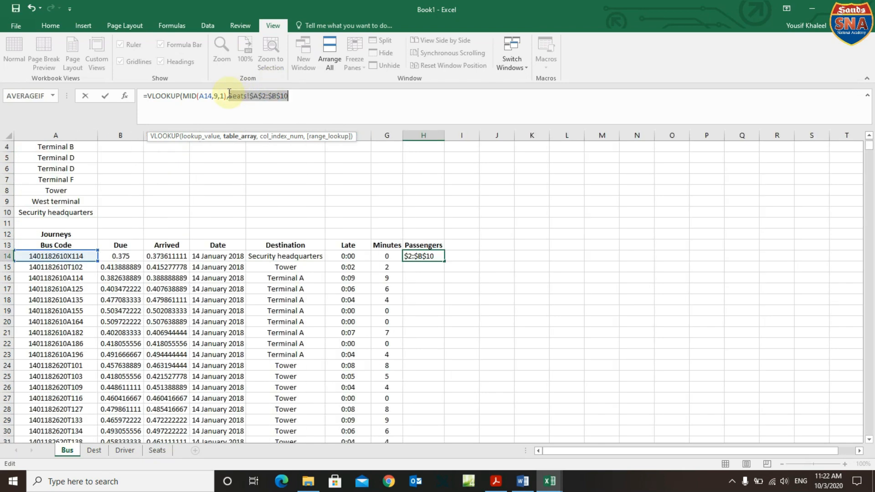
key(F4)
click(296, 94)
text(,2,)
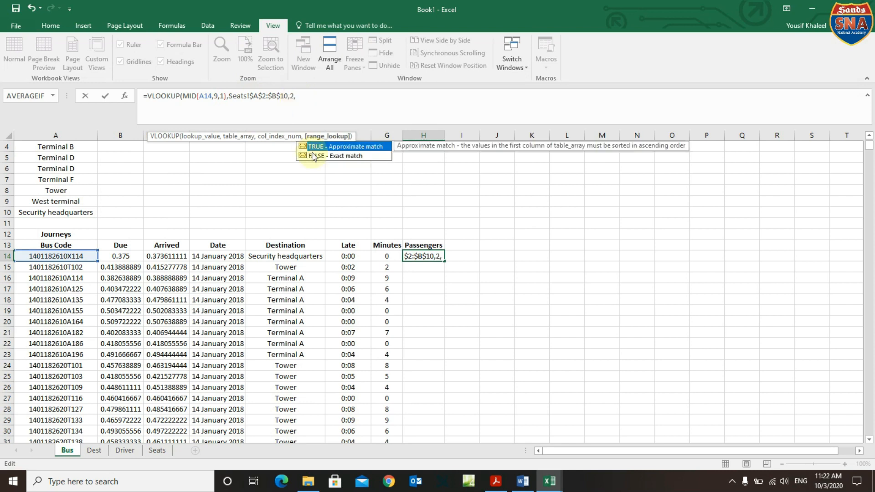
text(0))
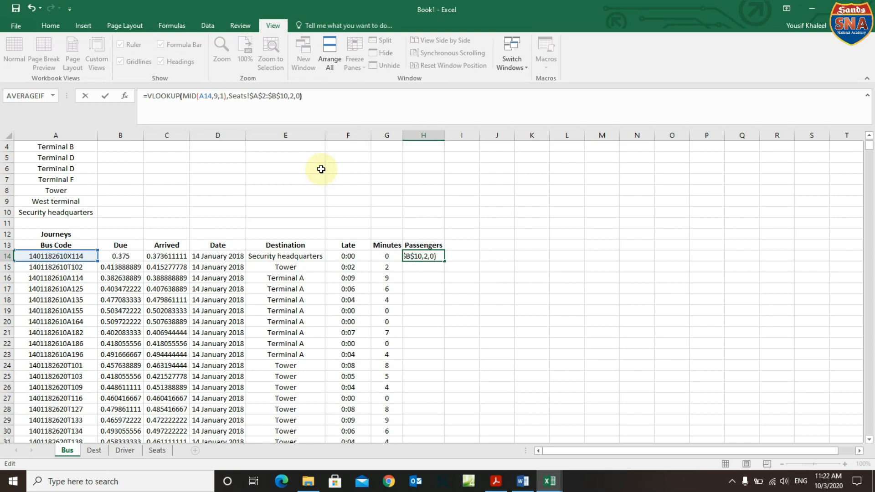
key(Return)
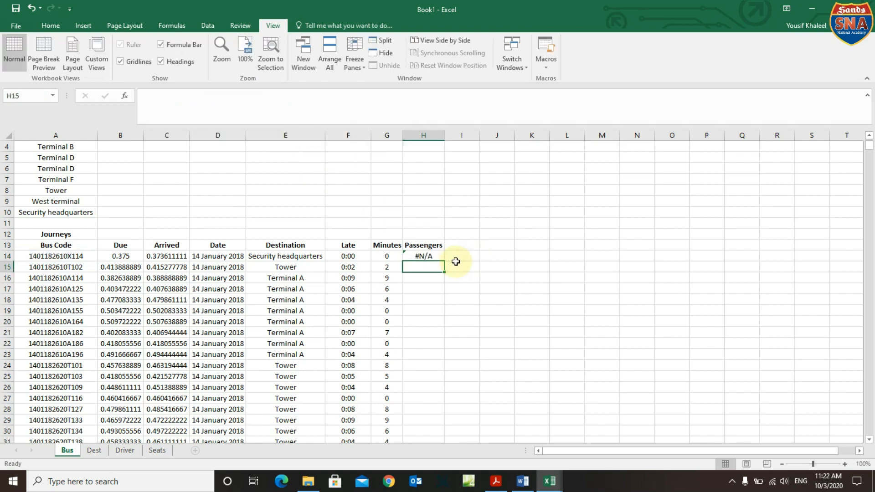
click(437, 256)
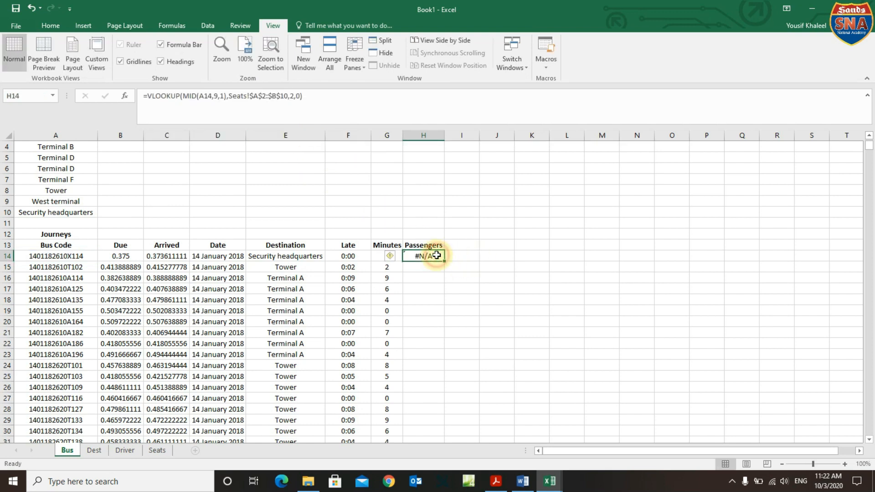
click(183, 94)
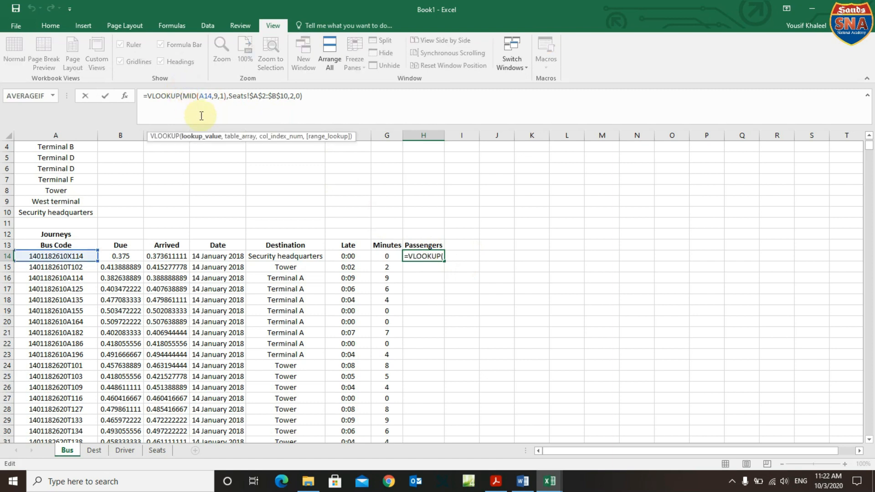
Change H14 to =VLOOKUP(VALUE(MID(A14,9,1)),Seats!$A$2:$B$10,2,0).
text(valu)
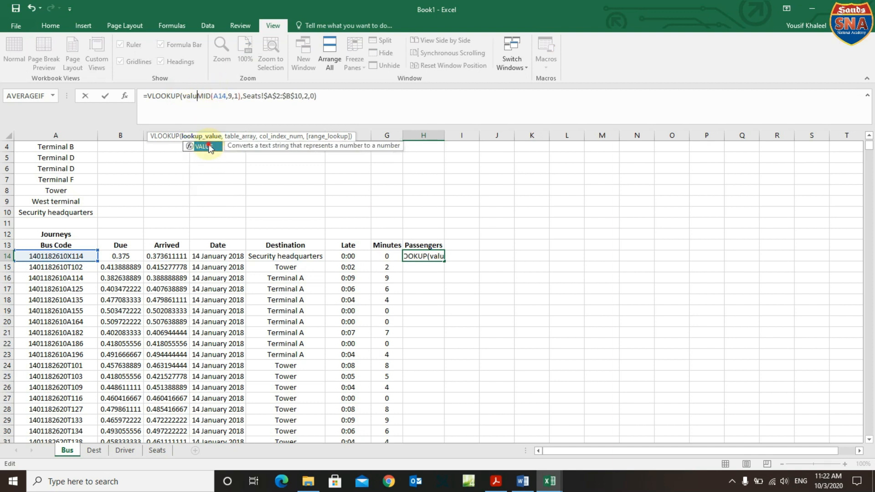
double_click(209, 147)
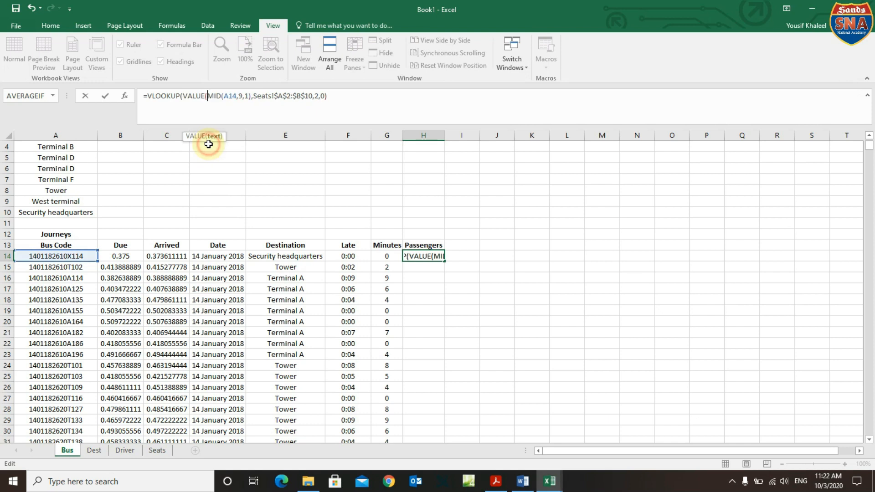
click(252, 96)
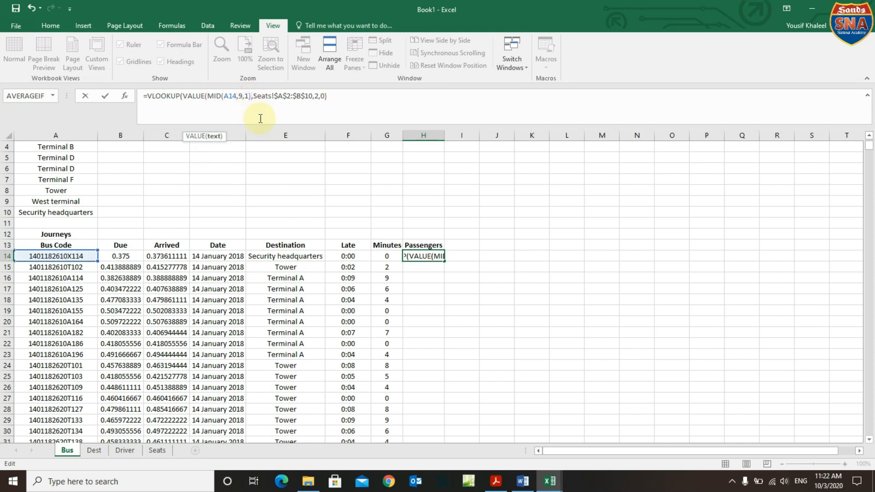
text())
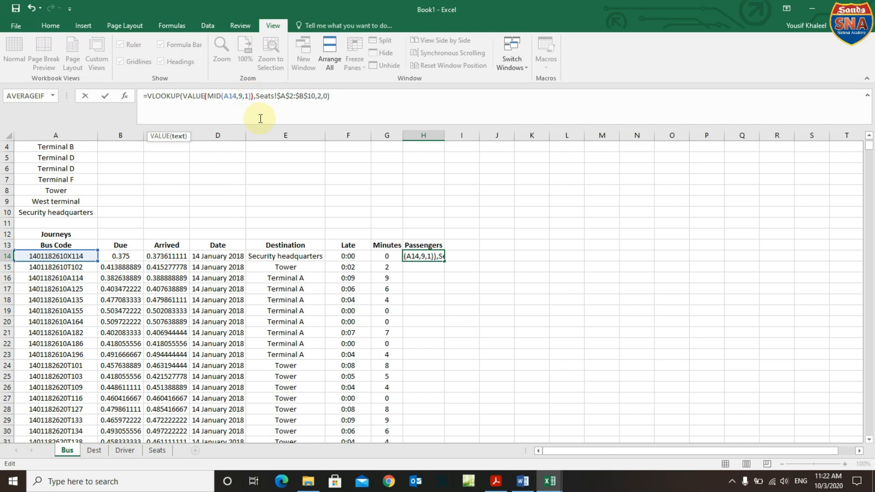
key(Return)
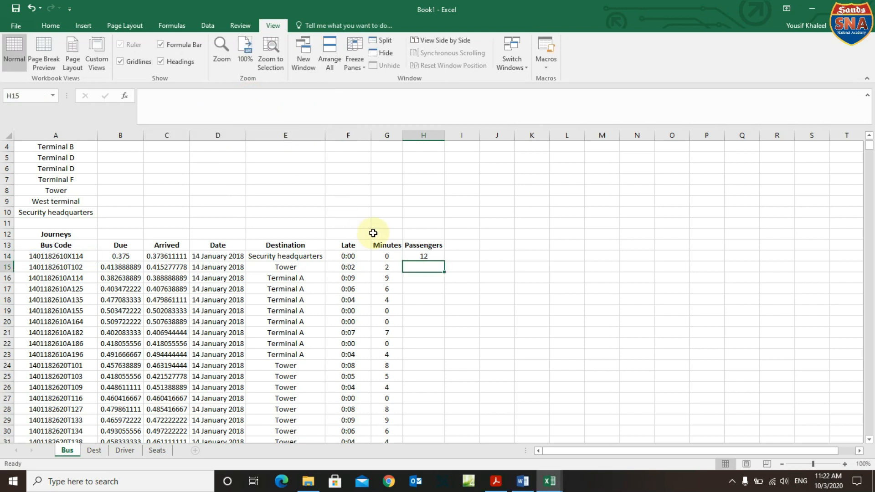
Fill the Passengers formula down column H, then minimize to the desktop.
click(437, 257)
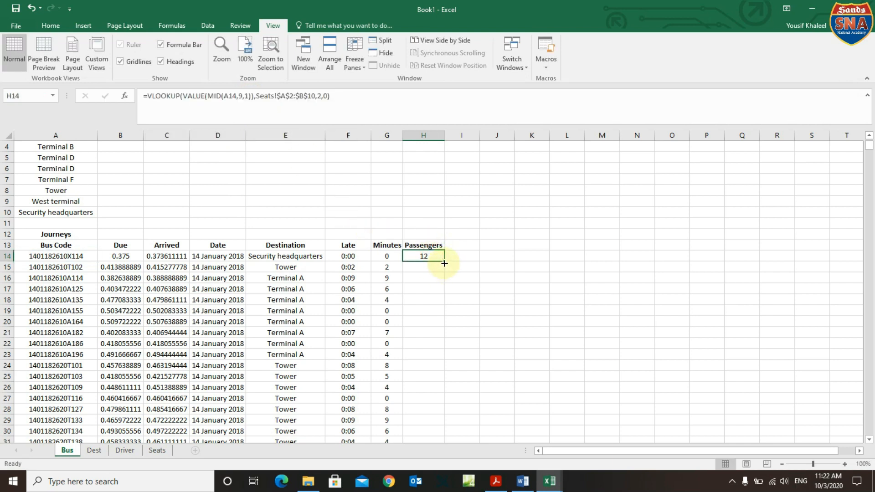
double_click(445, 263)
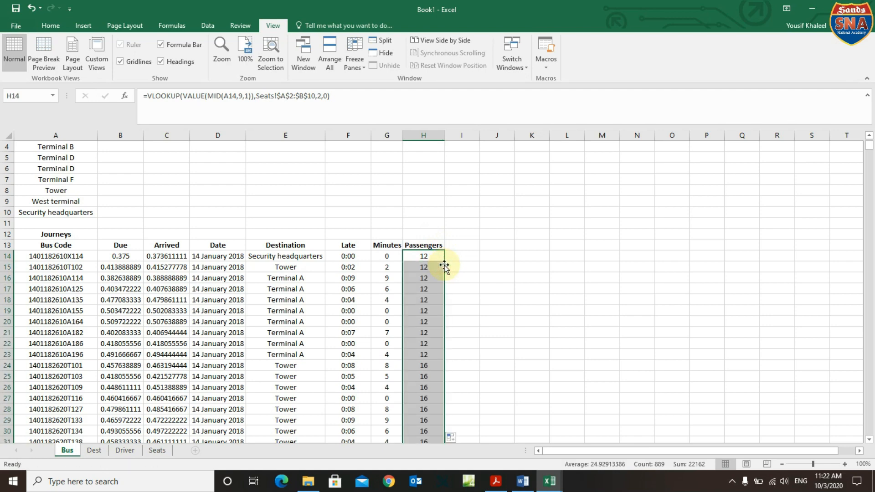
click(460, 286)
click(496, 481)
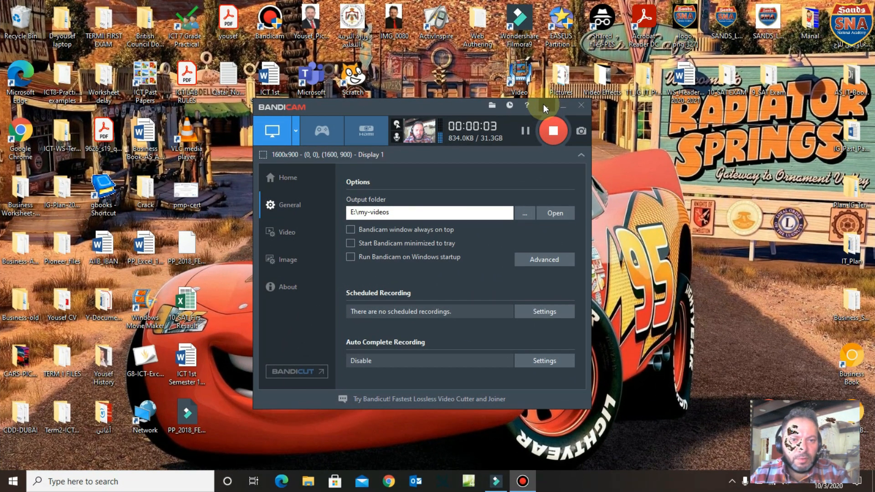
click(538, 110)
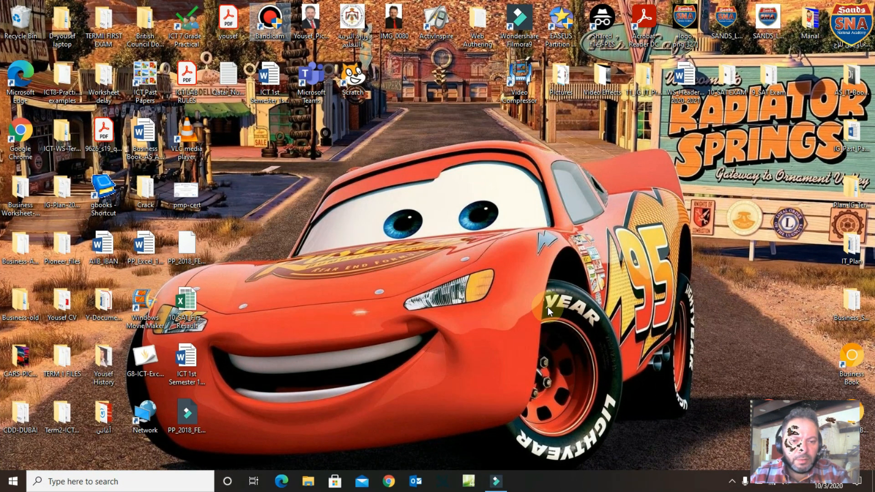